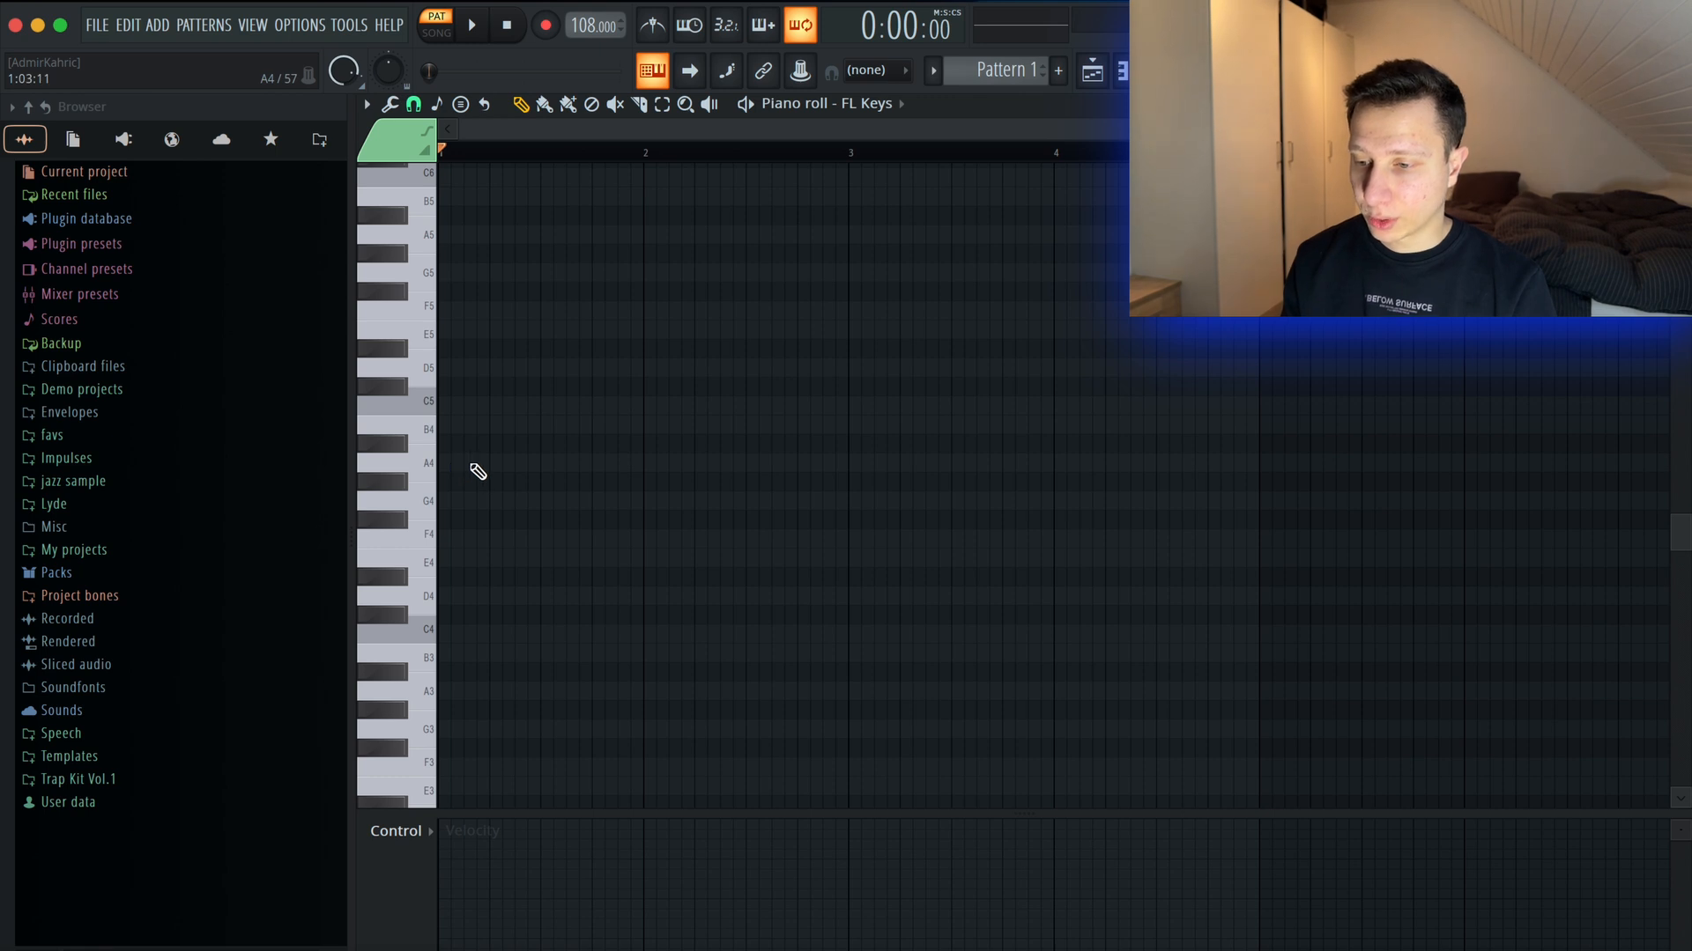
Draw a half-bar chord of A4, C5 and E5 at the start of bar 1 in the FL Keys piano roll.
{"action": "left_click", "coordinate": [467, 464]}
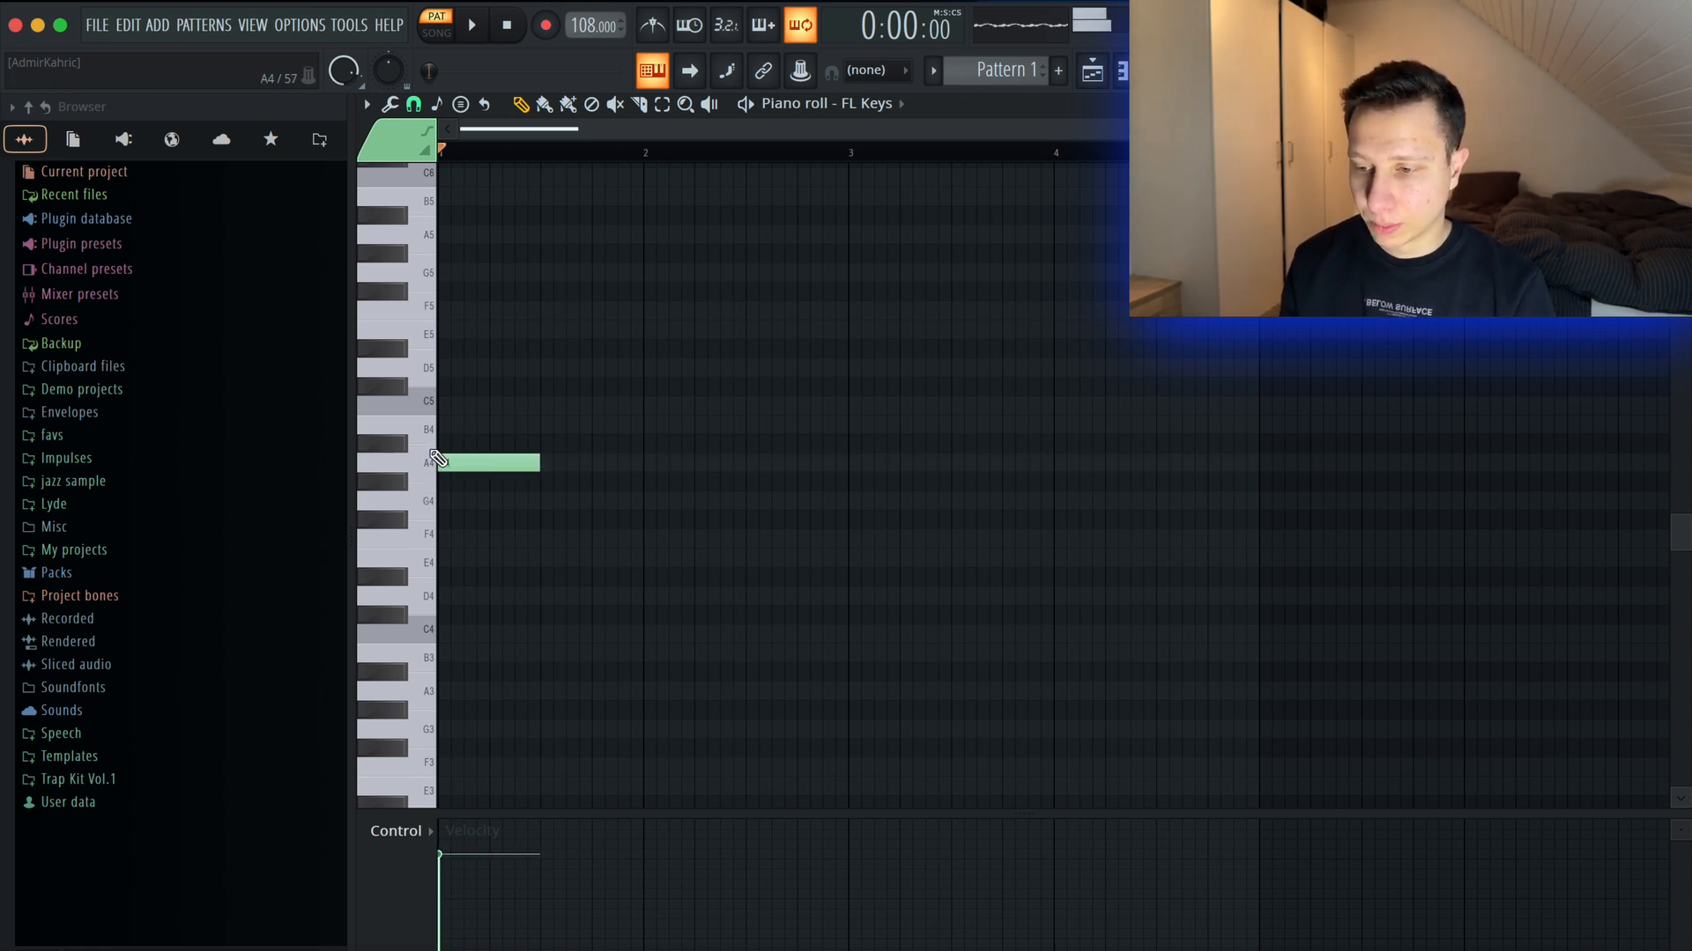
{"action": "left_click", "coordinate": [467, 405]}
{"action": "left_click", "coordinate": [467, 329]}
{"action": "key", "text": "space"}
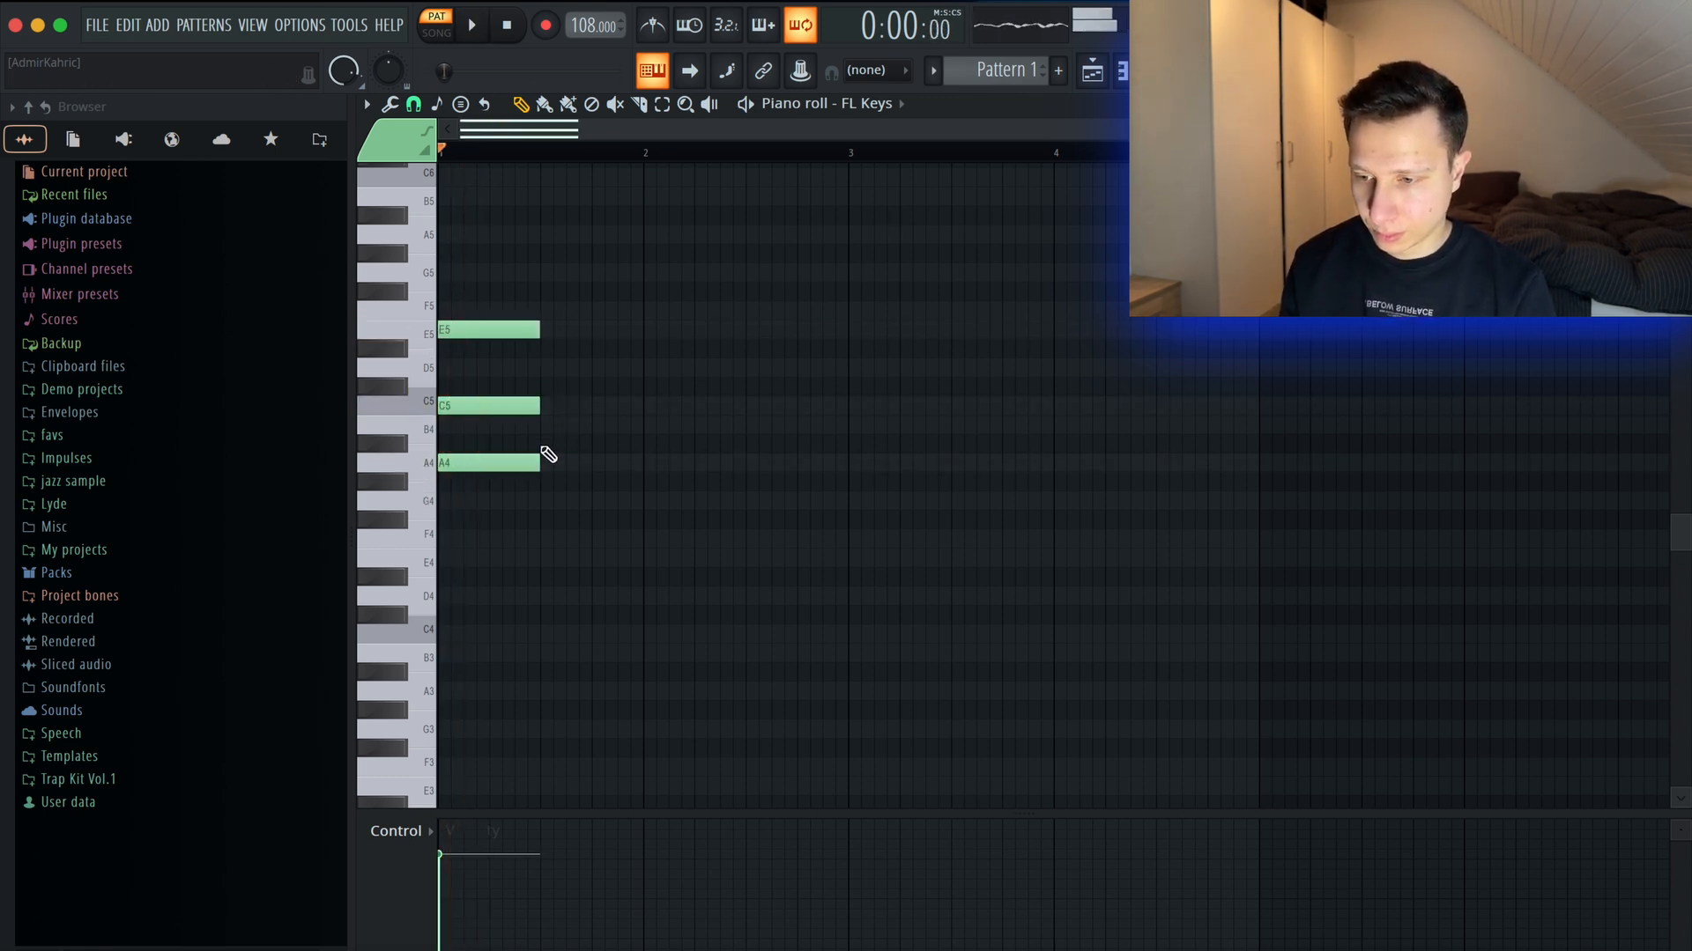
Add a half-bar chord of A#4, D5 and F5 in the second half of bar 1 and play it back.
{"action": "left_click", "coordinate": [547, 444]}
{"action": "key", "text": "space"}
{"action": "left_click_drag", "start_coordinate": [574, 398], "coordinate": [536, 299]}
{"action": "key", "text": "space"}
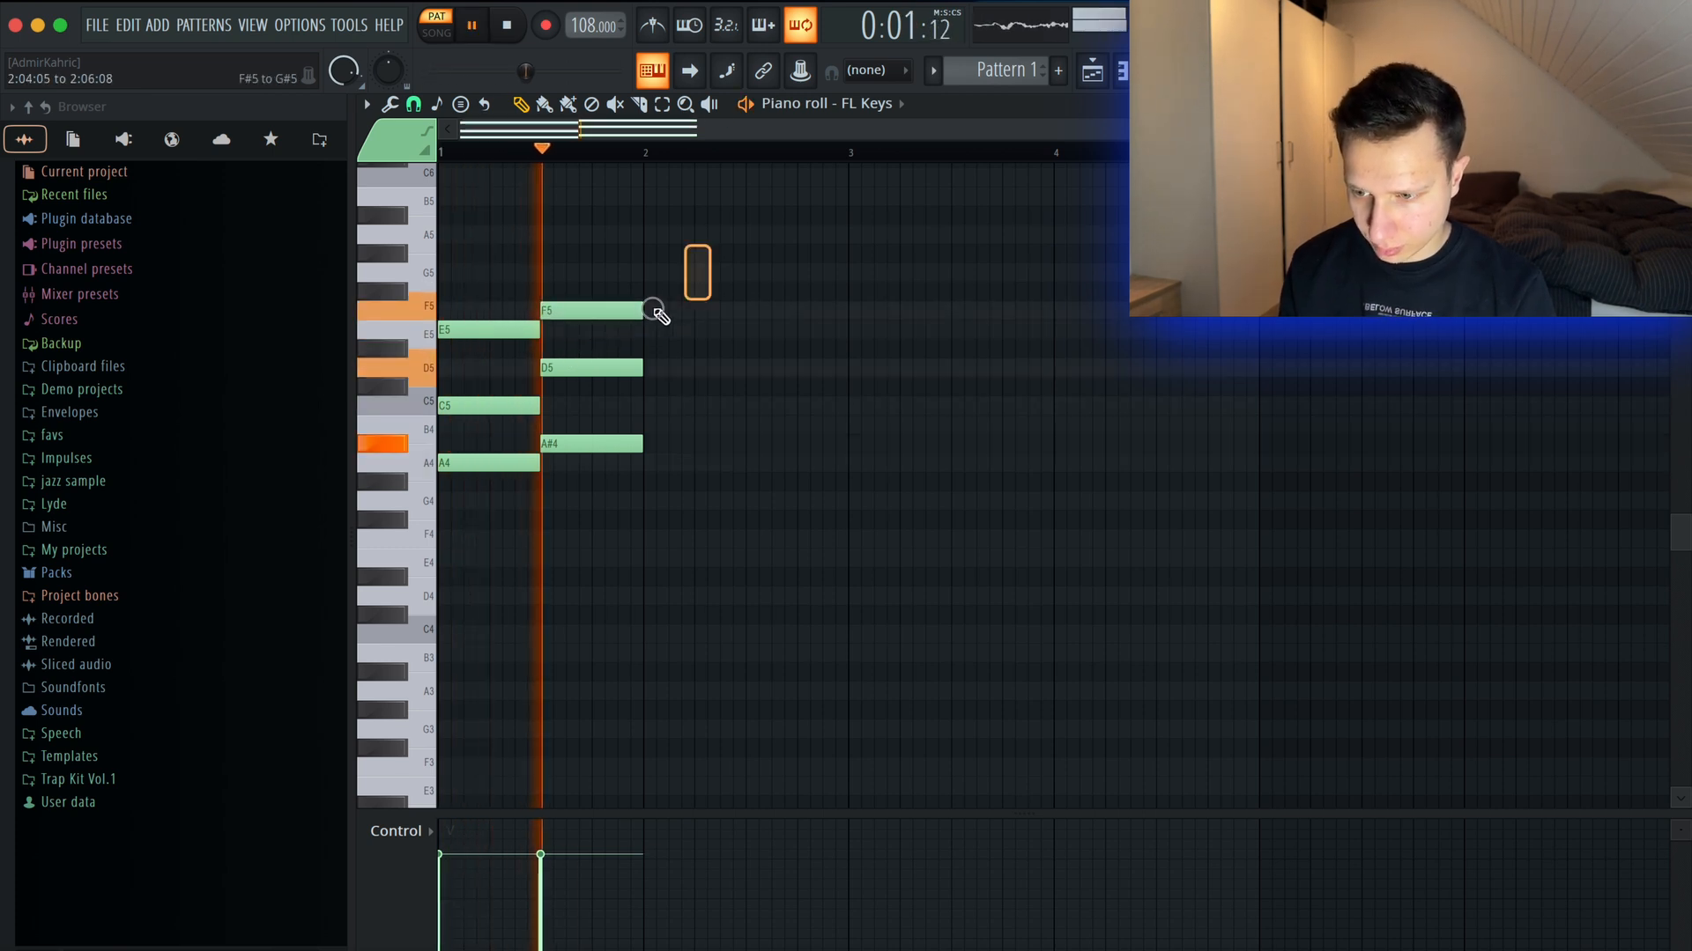
Duplicate the two-chord bar until it fills bars 1 to 4, removing the surplus copy in bar 5.
{"action": "key", "text": "ctrl+b"}
{"action": "key", "text": "ctrl+b"}
{"action": "key", "text": "ctrl+b"}
{"action": "key", "text": "ctrl+b"}
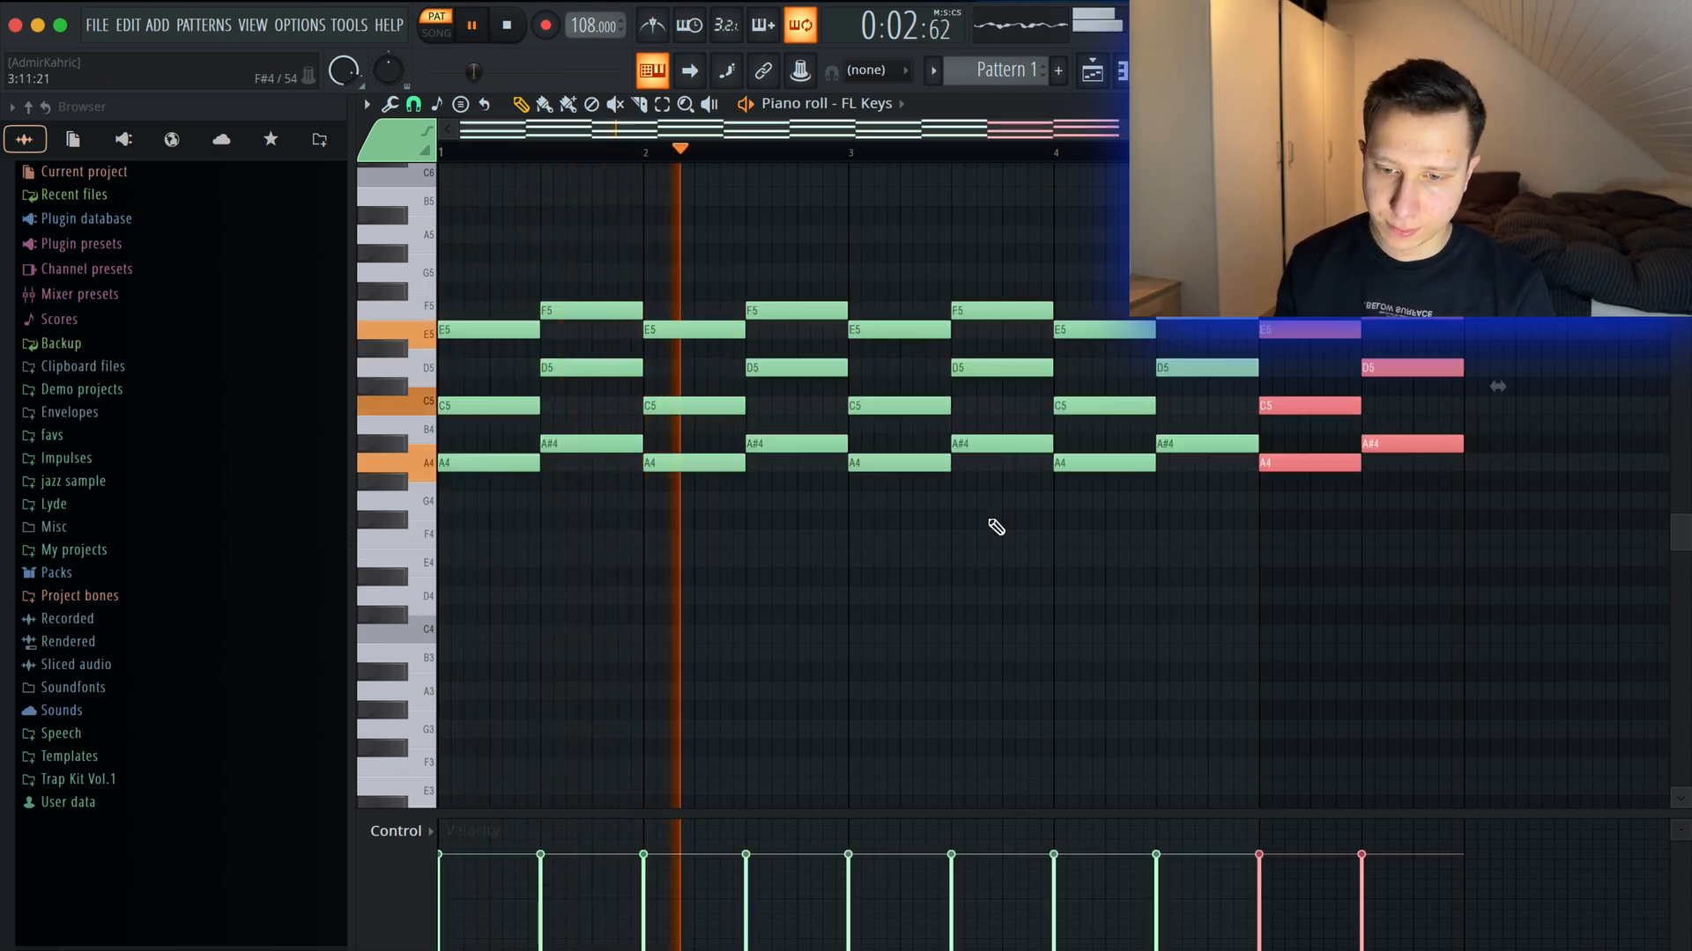
{"action": "right_click", "coordinate": [1380, 366]}
{"action": "left_click", "coordinate": [1100, 577]}
{"action": "key", "text": "ctrl+z"}
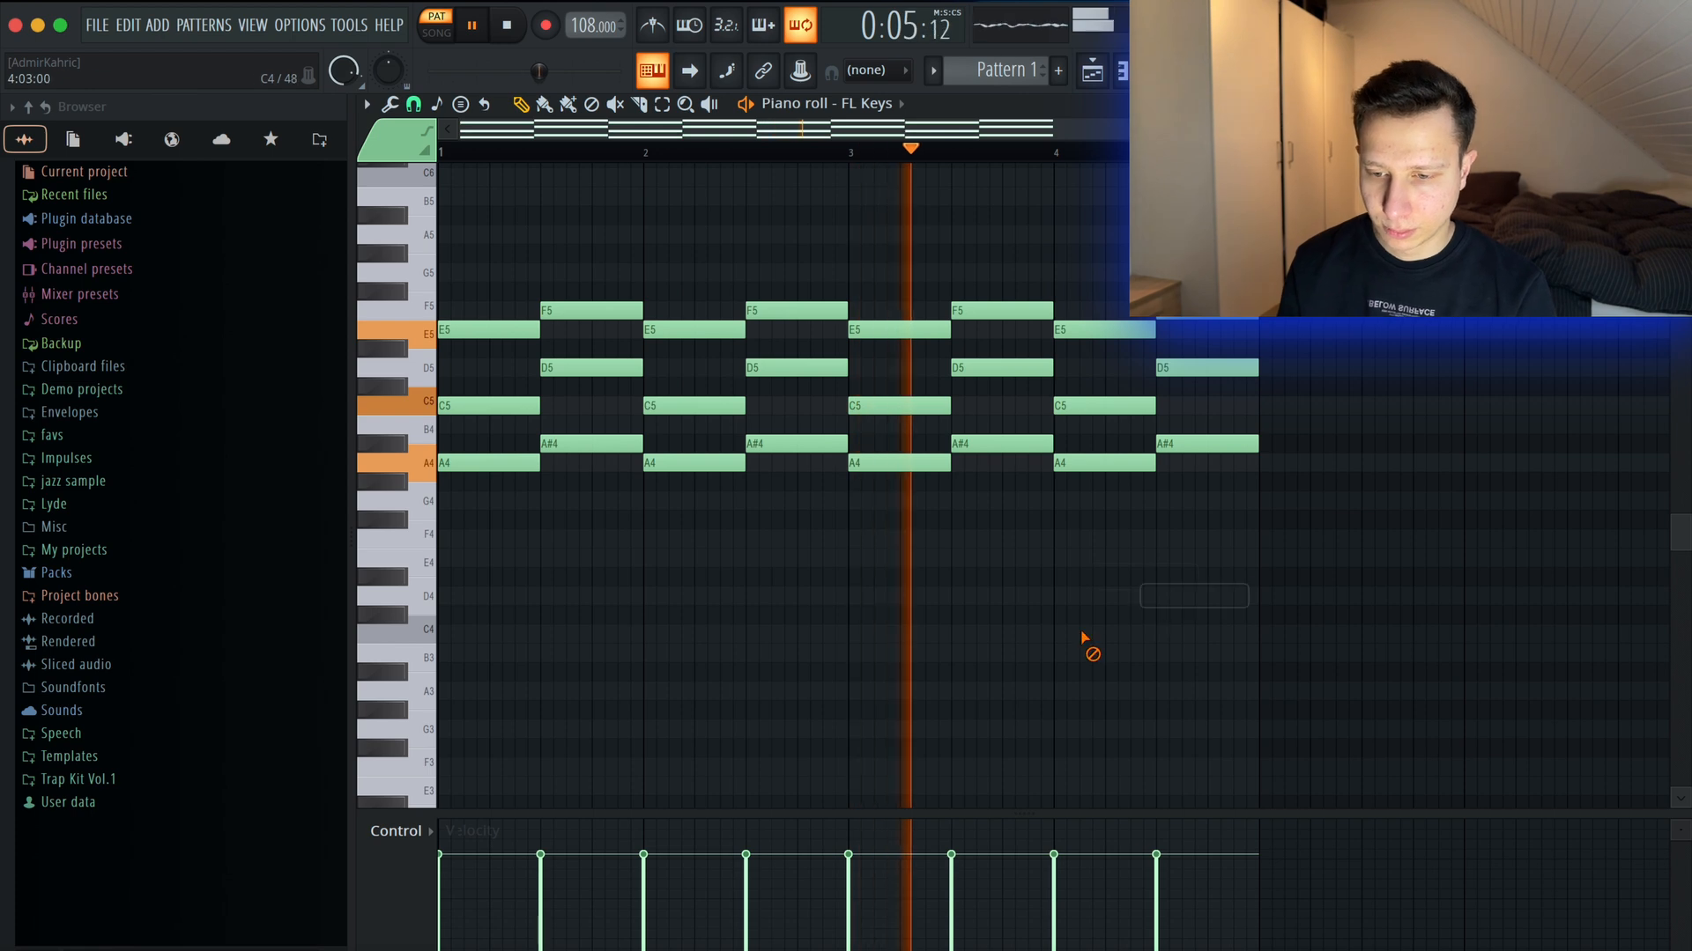
{"action": "key", "text": "space"}
{"action": "scroll", "coordinate": [1093, 635], "scroll_direction": "down", "scroll_amount": 1}
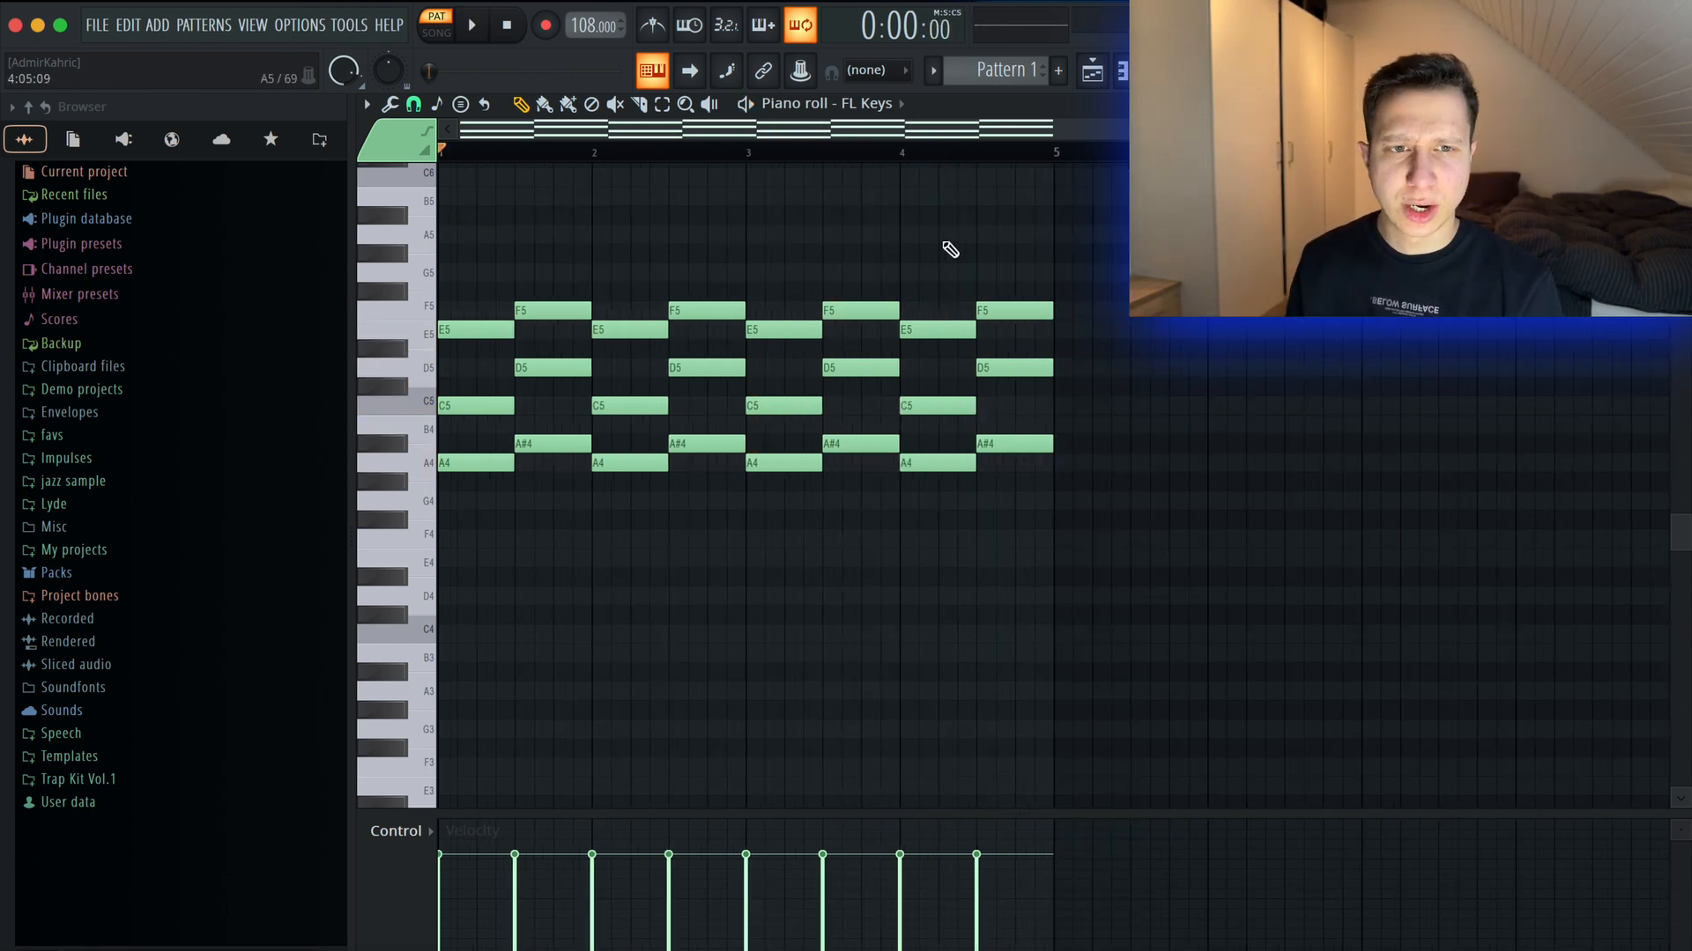
Transpose the Sampler's whole chord progression up in semitone steps so its first chord is built on D5.
{"action": "left_click", "coordinate": [1090, 74]}
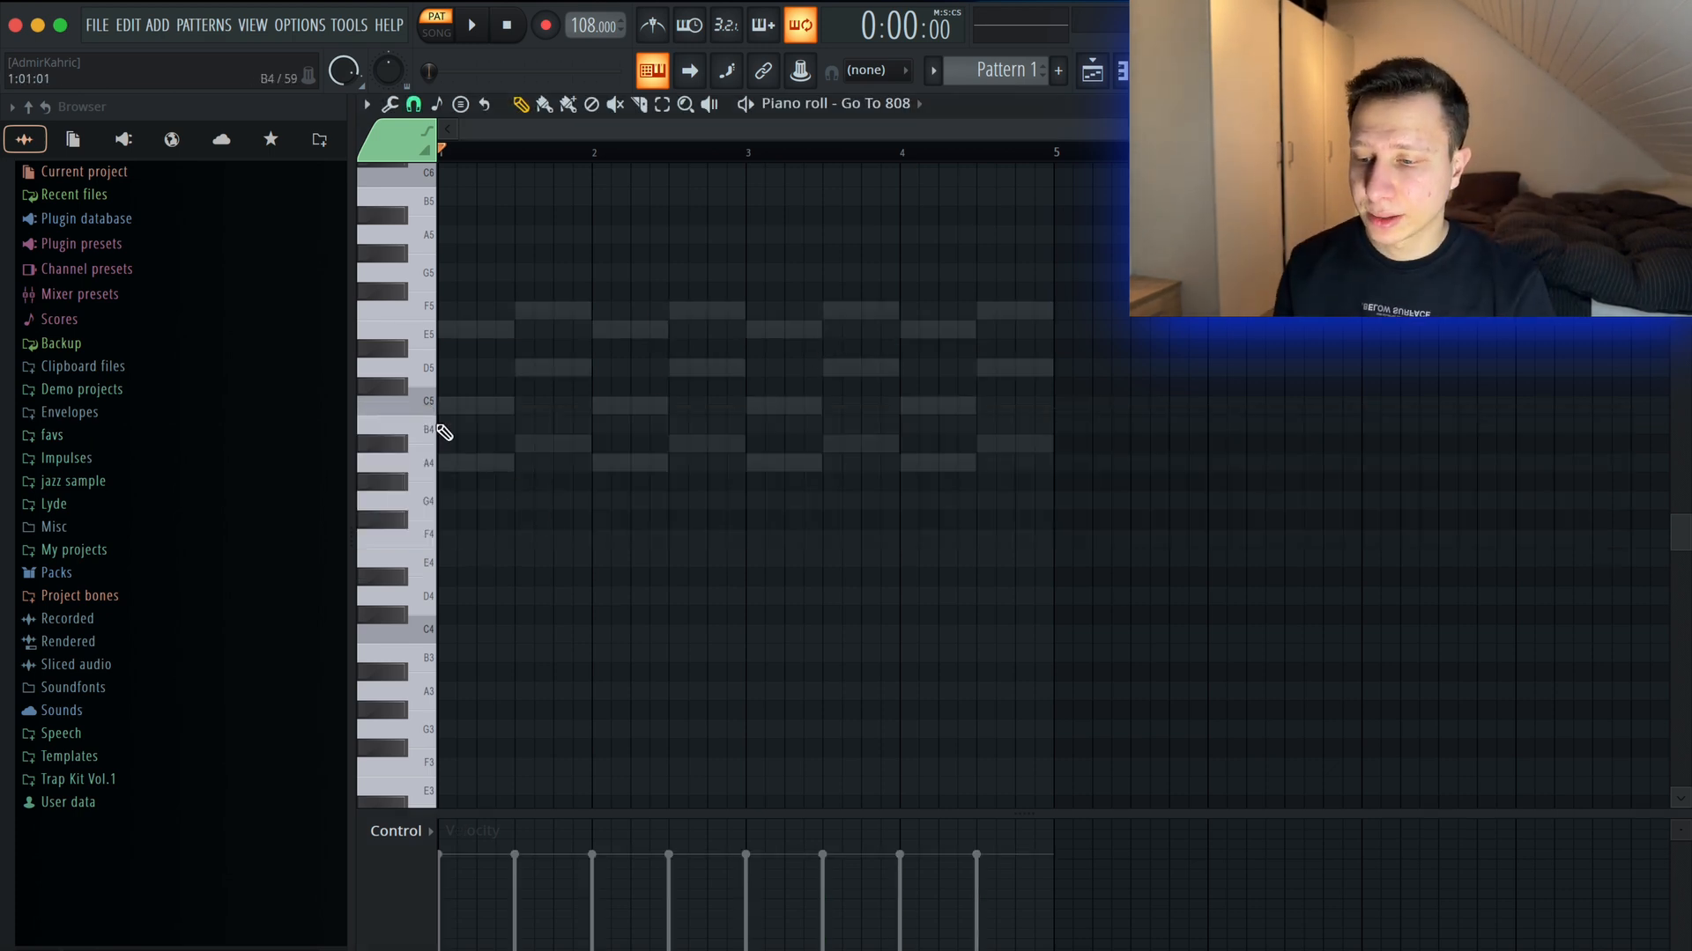
{"action": "scroll", "coordinate": [1025, 564], "scroll_direction": "down", "scroll_amount": 2}
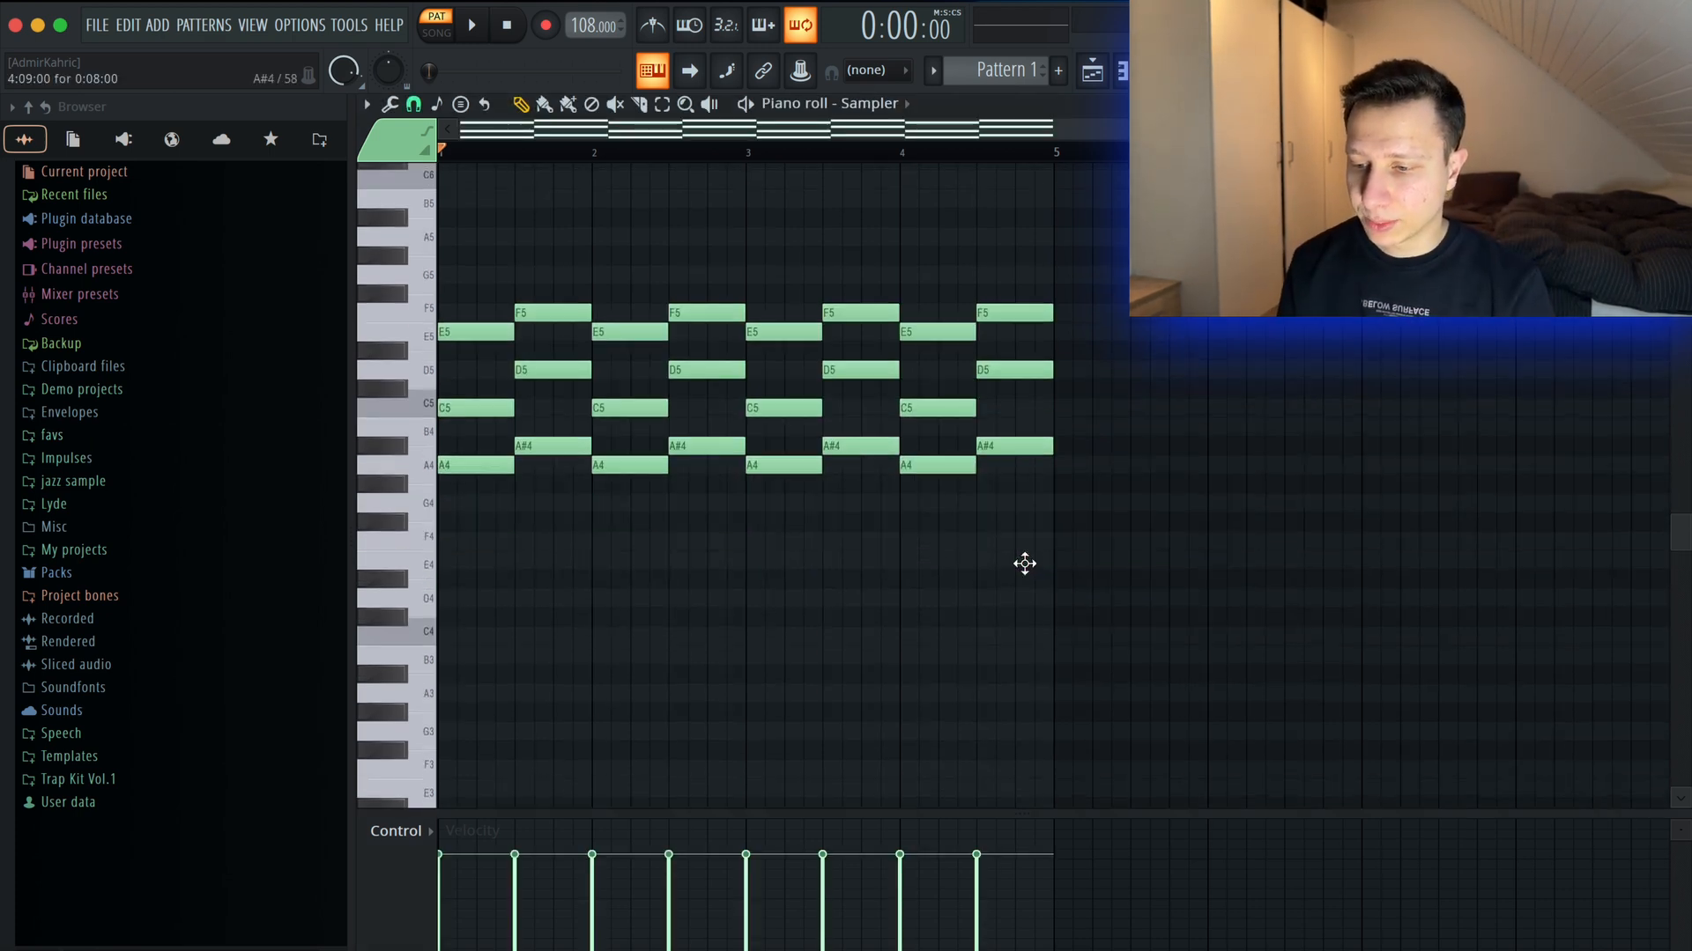
{"action": "key", "text": "Up"}
{"action": "key", "text": "Up"}
{"action": "key", "text": "Up"}
{"action": "key", "text": "Up"}
{"action": "key", "text": "Up"}
{"action": "key", "text": "Up"}
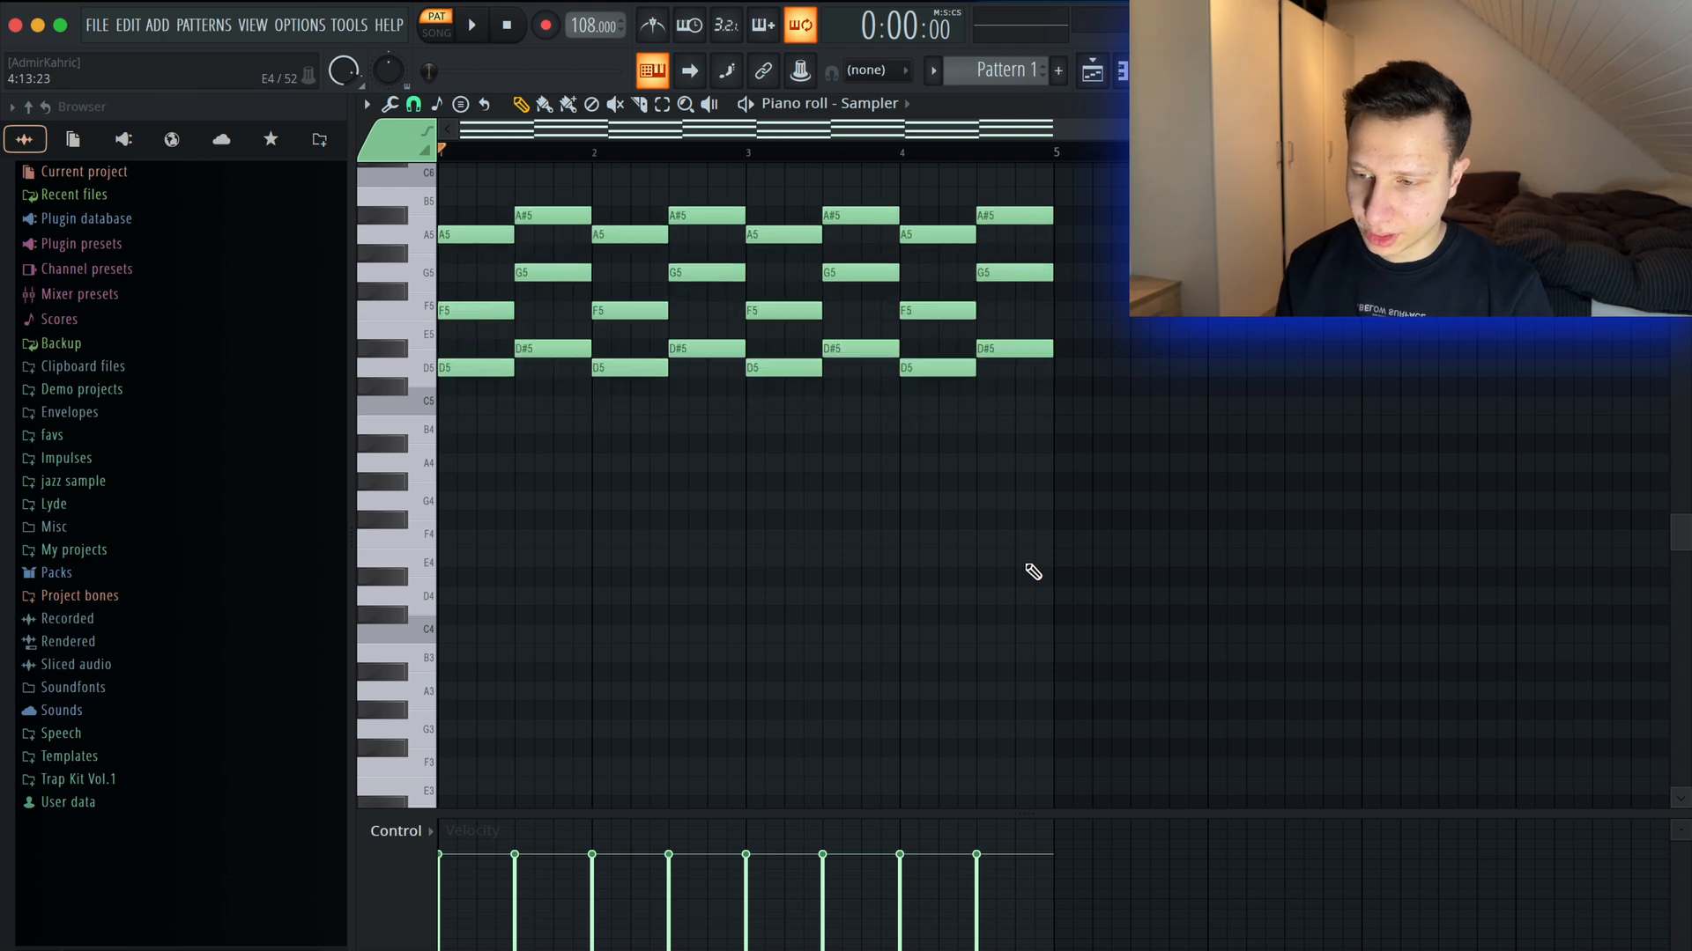
{"action": "key", "text": "ctrl+Down"}
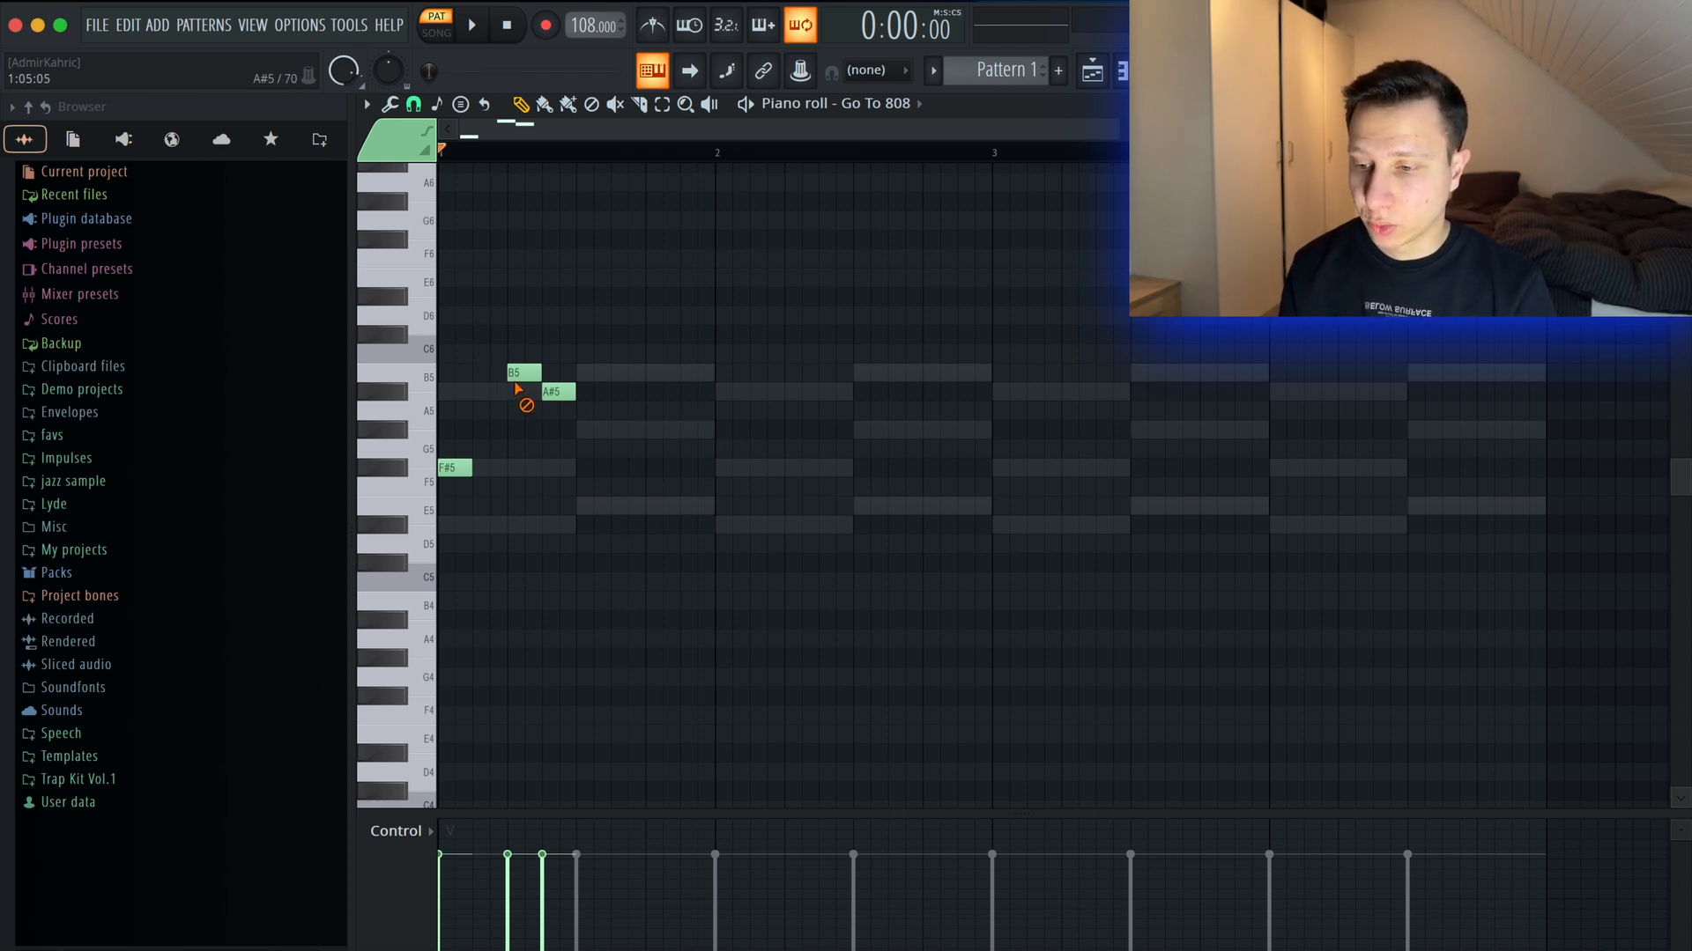
In bar 1 of the Go To 808 line, delete the D5 note, add F#5 and E5 in the second half, and audition it.
{"action": "key", "text": "space"}
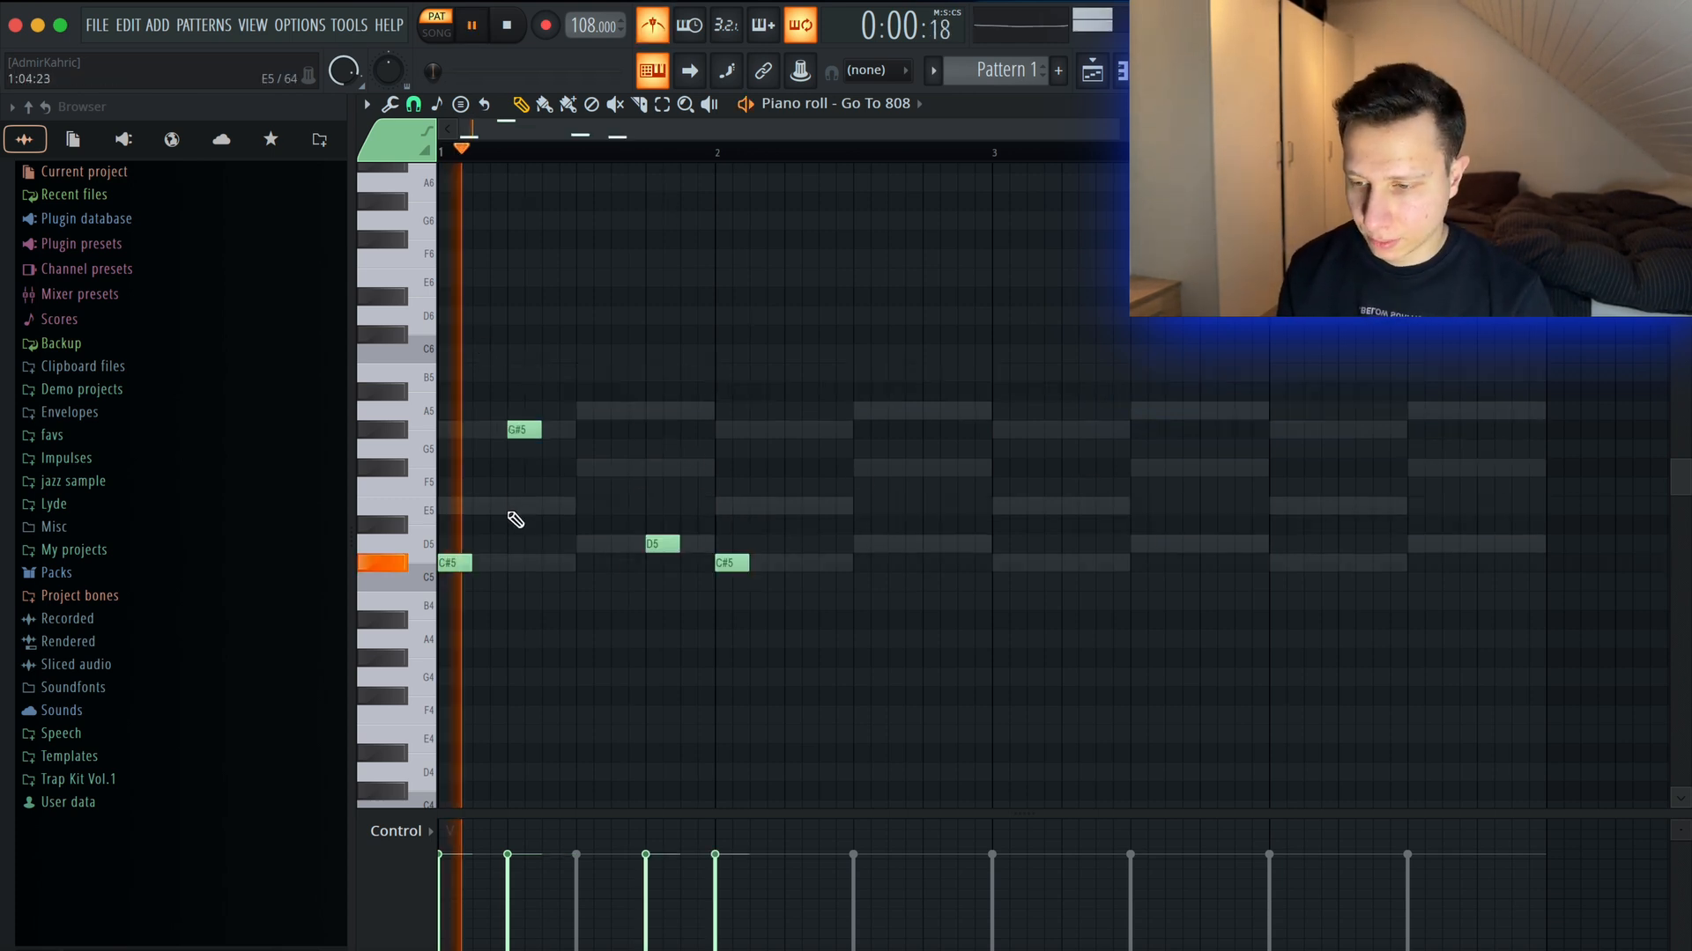
{"action": "key", "text": "space"}
{"action": "right_click", "coordinate": [661, 544]}
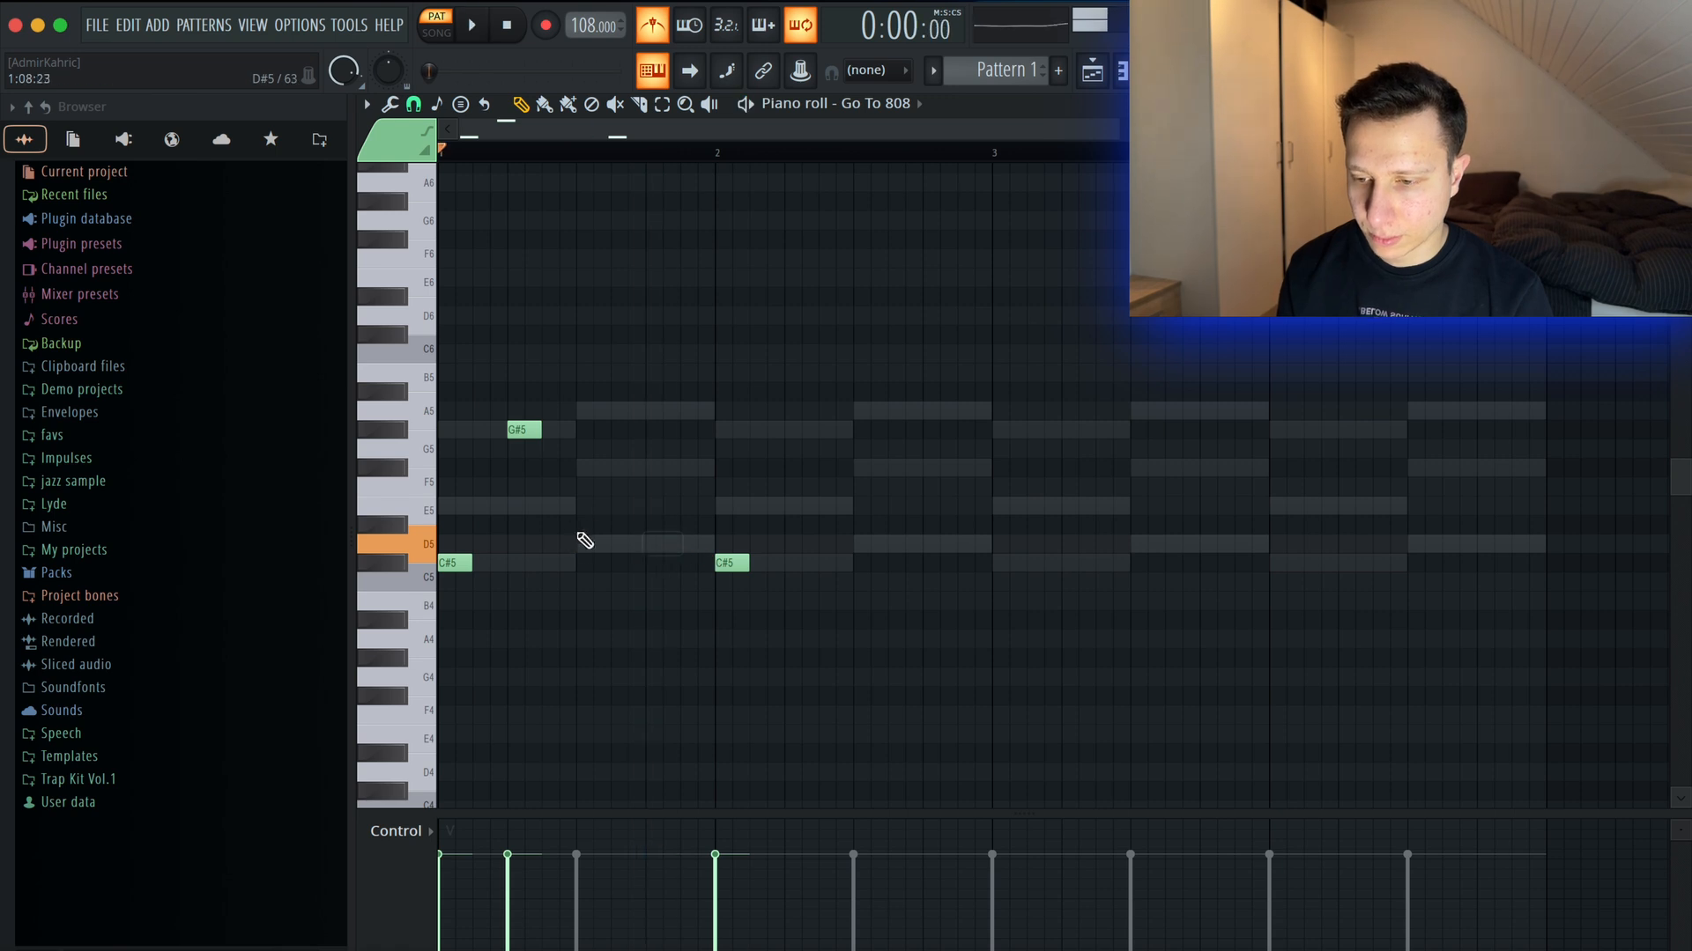
{"action": "key", "text": "space"}
{"action": "left_click", "coordinate": [617, 468]}
{"action": "left_click", "coordinate": [660, 507]}
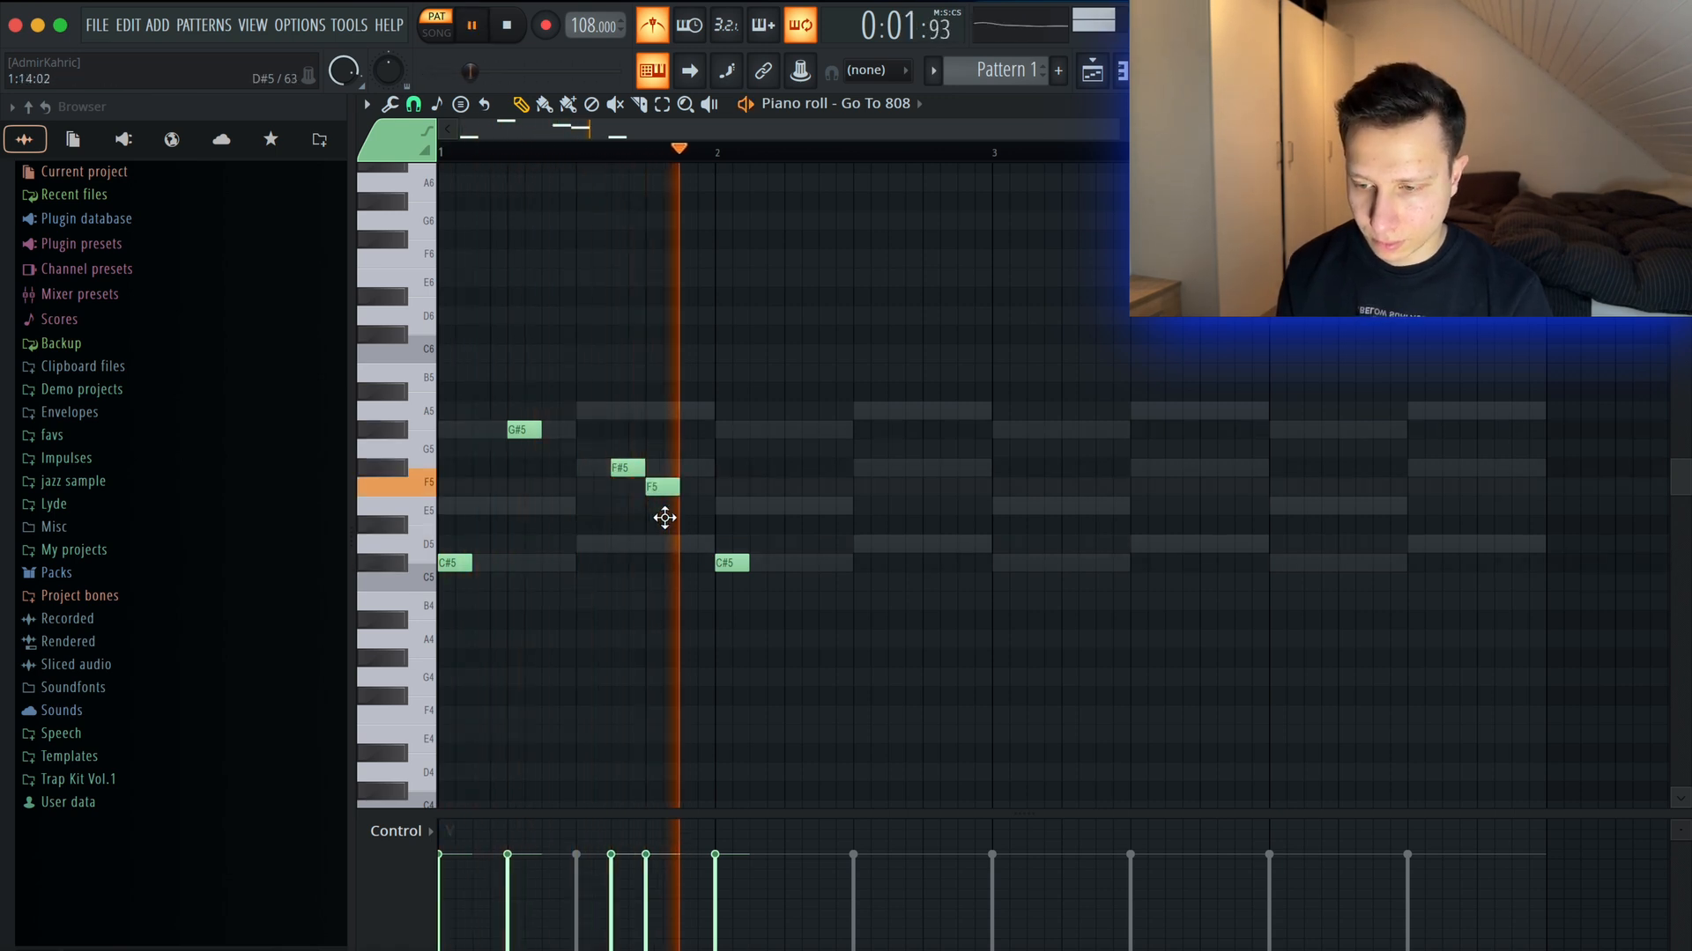
{"action": "key", "text": "space"}
{"action": "key", "text": "space"}
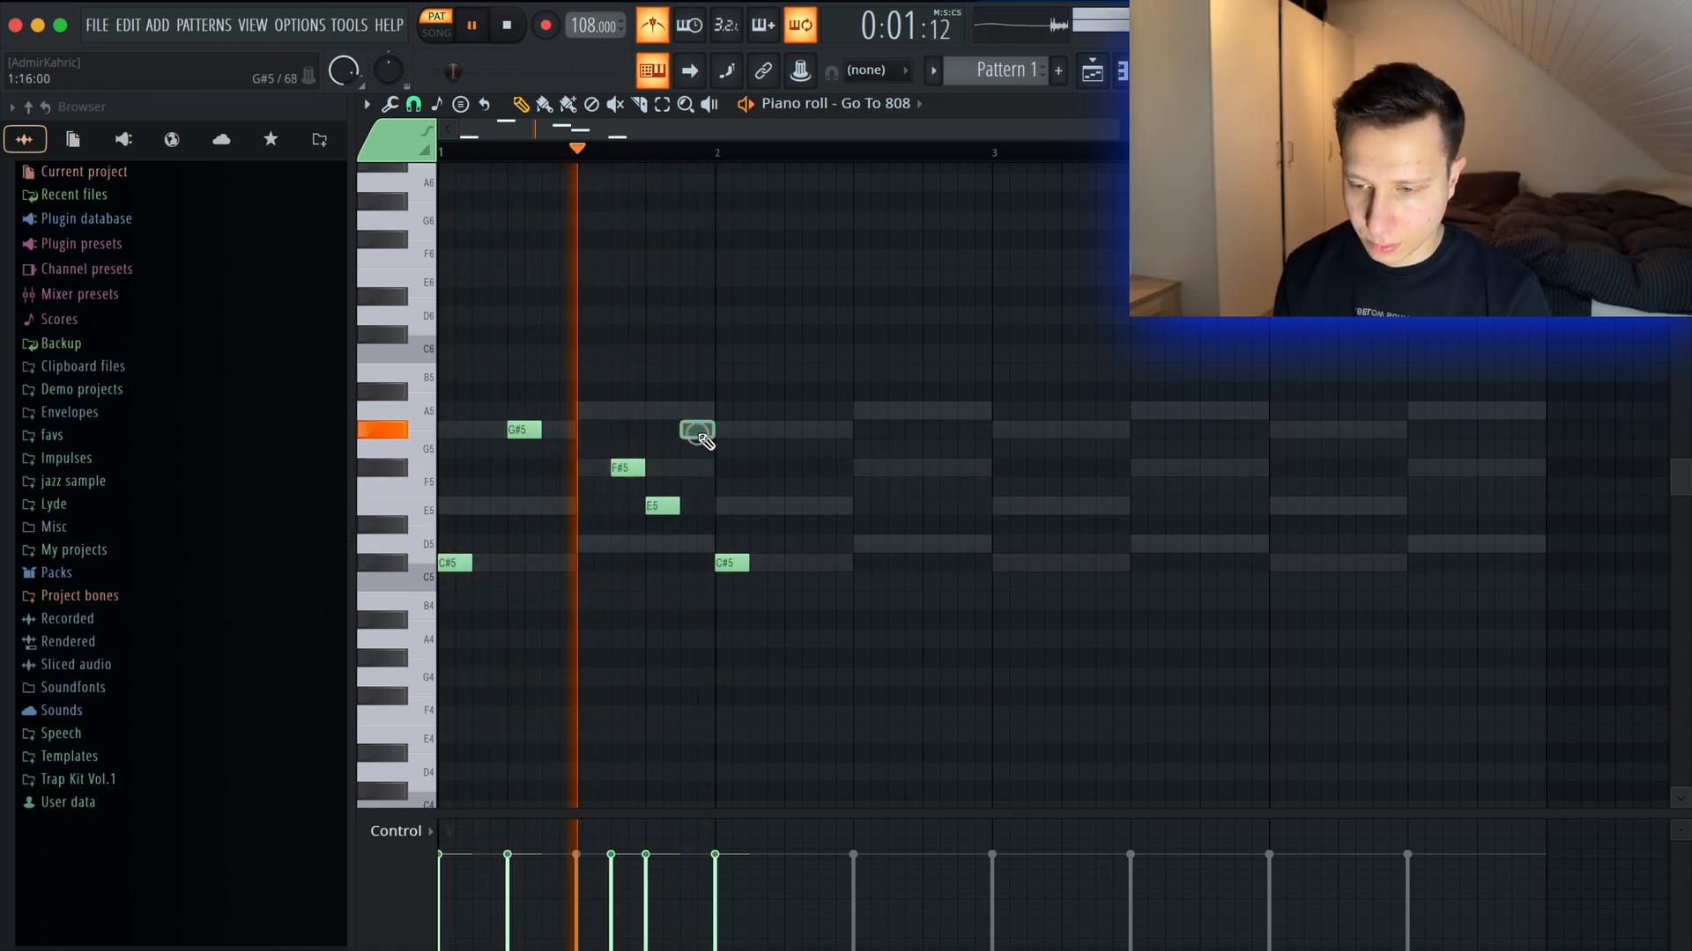
Remove the bar 2 C#5 and the bar 1 F#5 and E5 from the 808 line, then add A5 in bar 1's second half.
{"action": "key", "text": "space"}
{"action": "right_click", "coordinate": [734, 563]}
{"action": "key", "text": "space"}
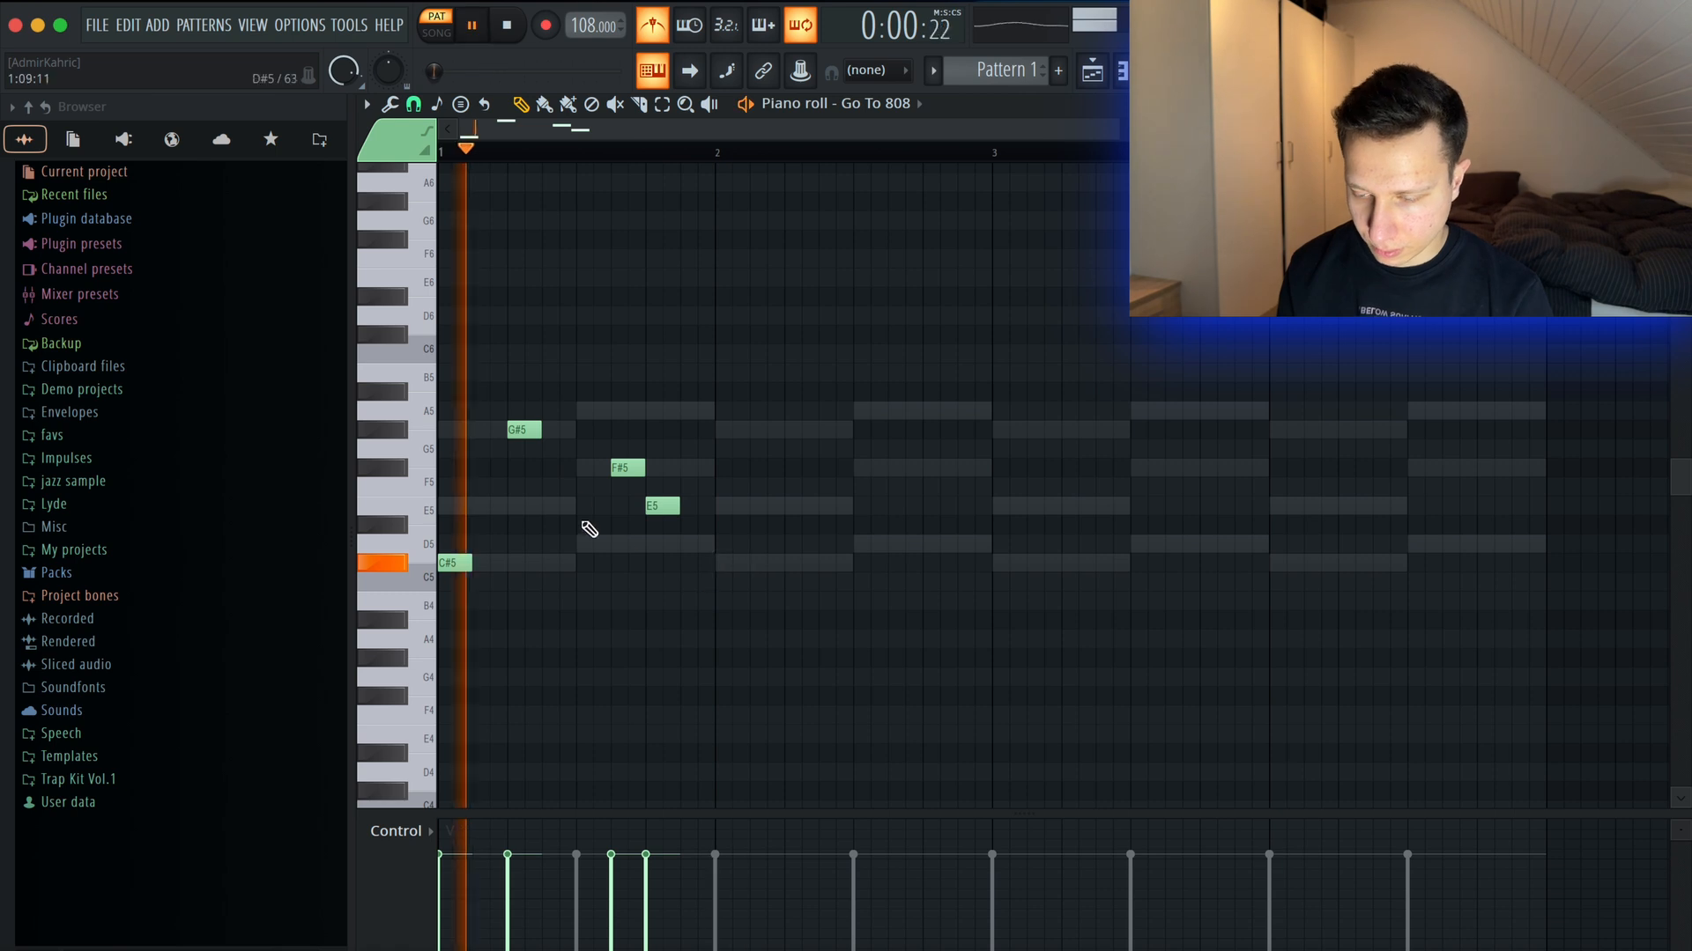
{"action": "scroll", "coordinate": [623, 442], "scroll_direction": "up", "scroll_amount": 2}
{"action": "key", "text": "space"}
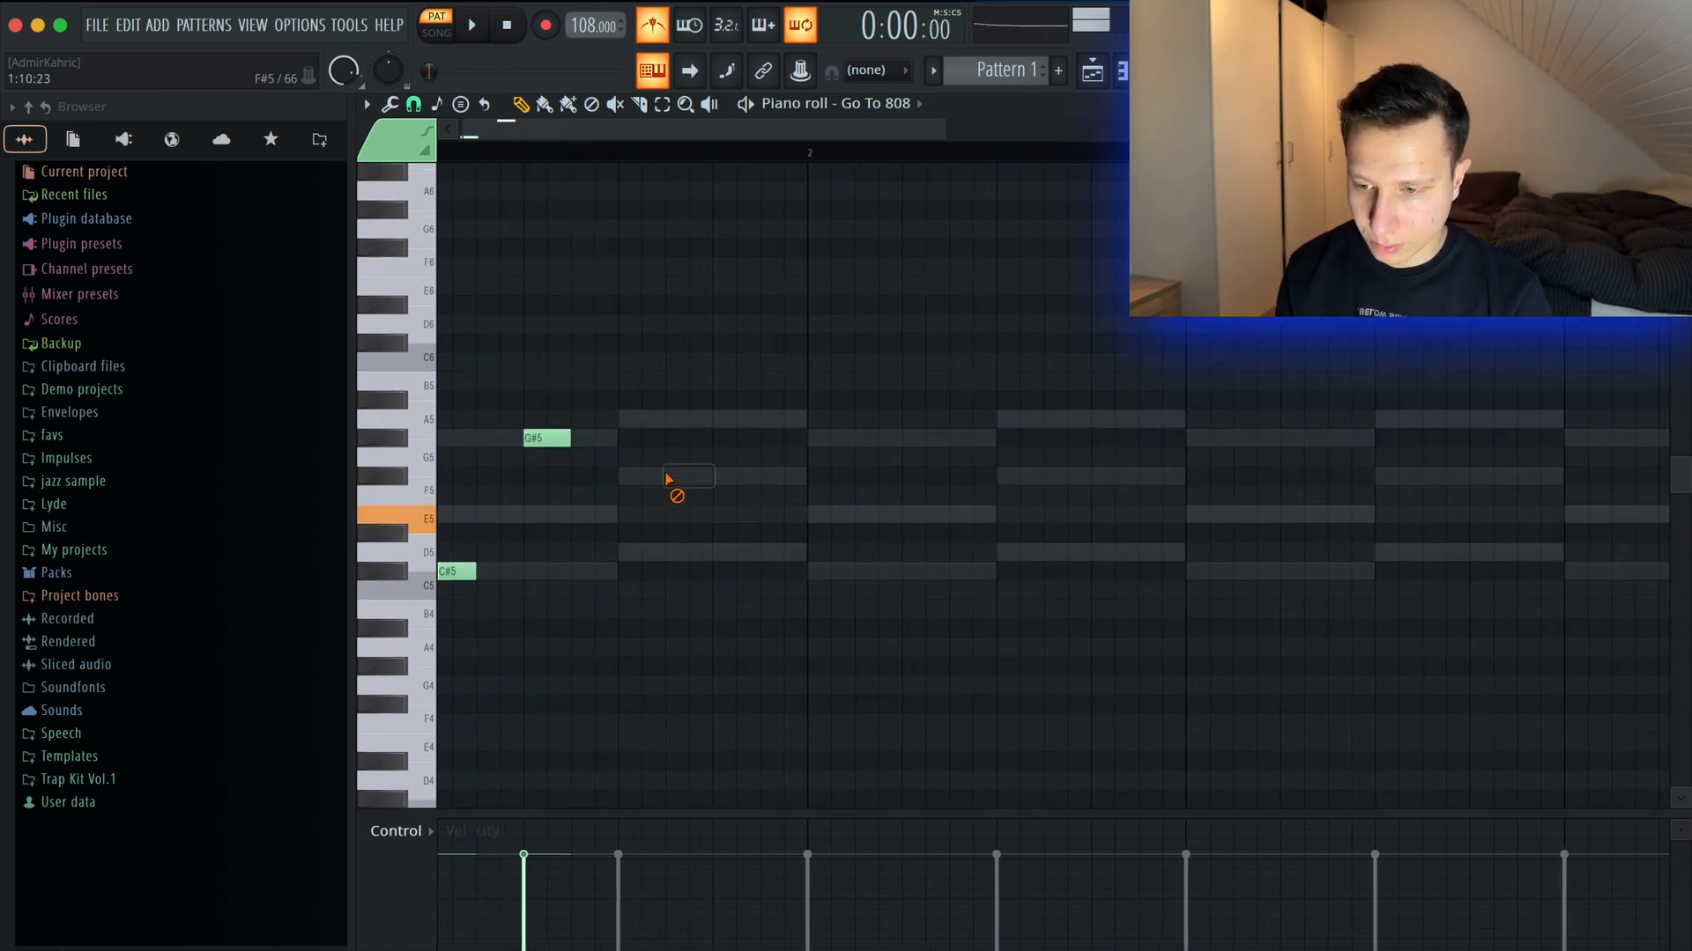
{"action": "key", "text": "space"}
{"action": "left_click", "coordinate": [672, 420]}
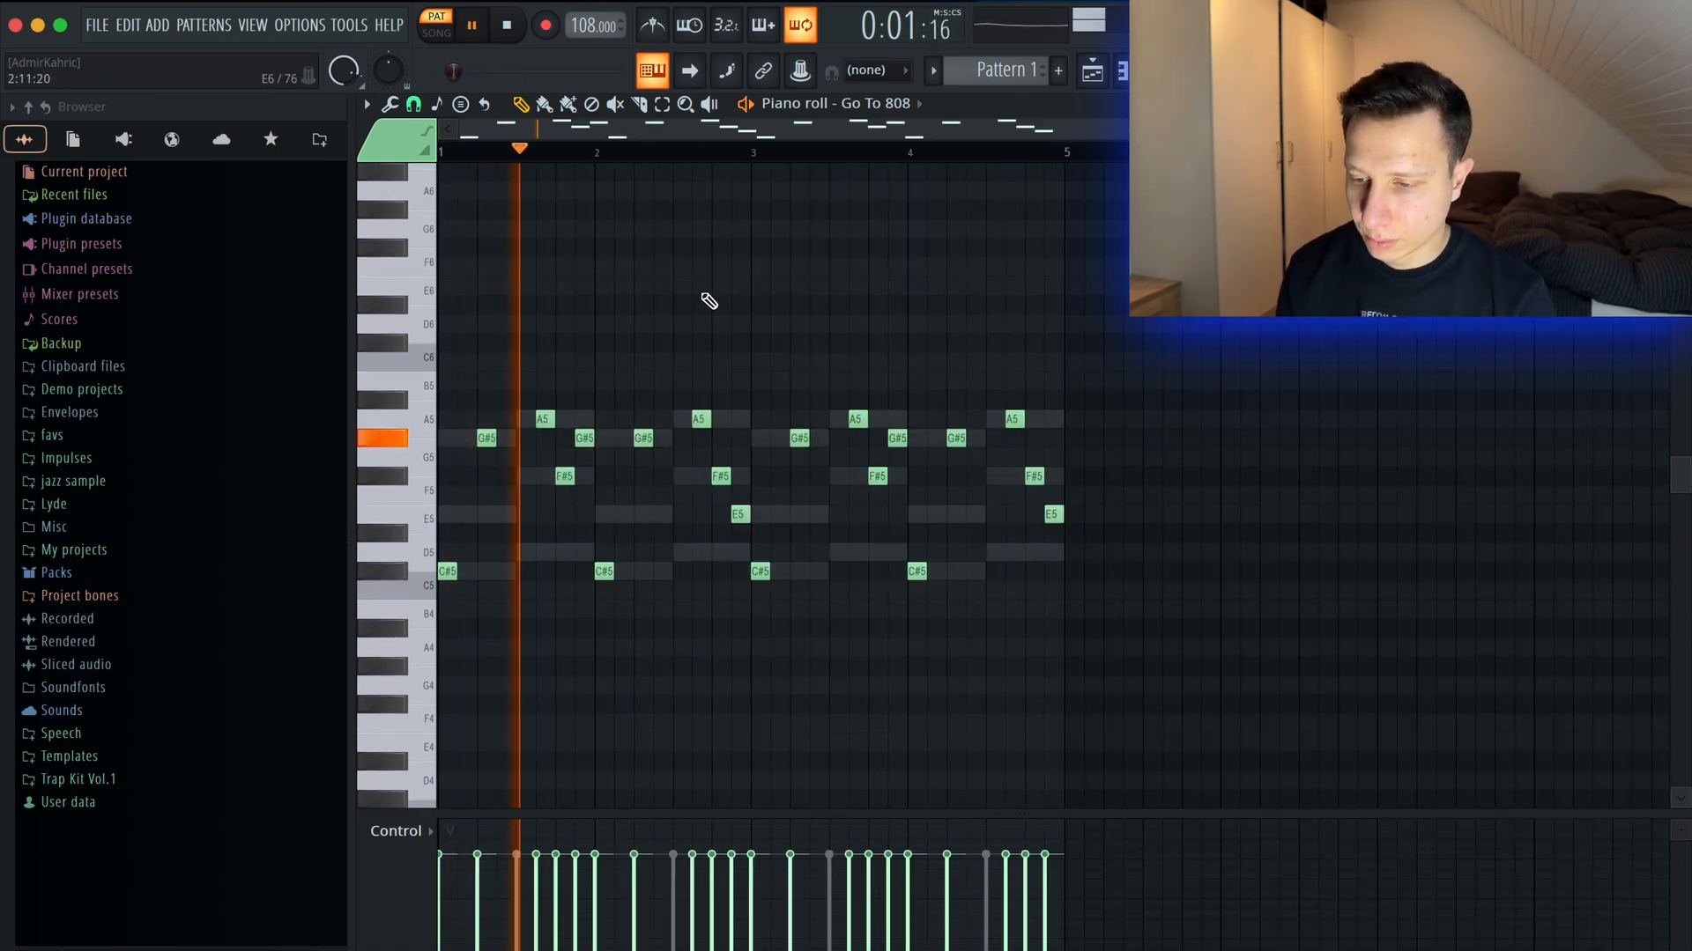
Play back the four-bar Go To 808 line and review its notes.
{"action": "scroll", "coordinate": [834, 261], "scroll_direction": "up", "scroll_amount": 2}
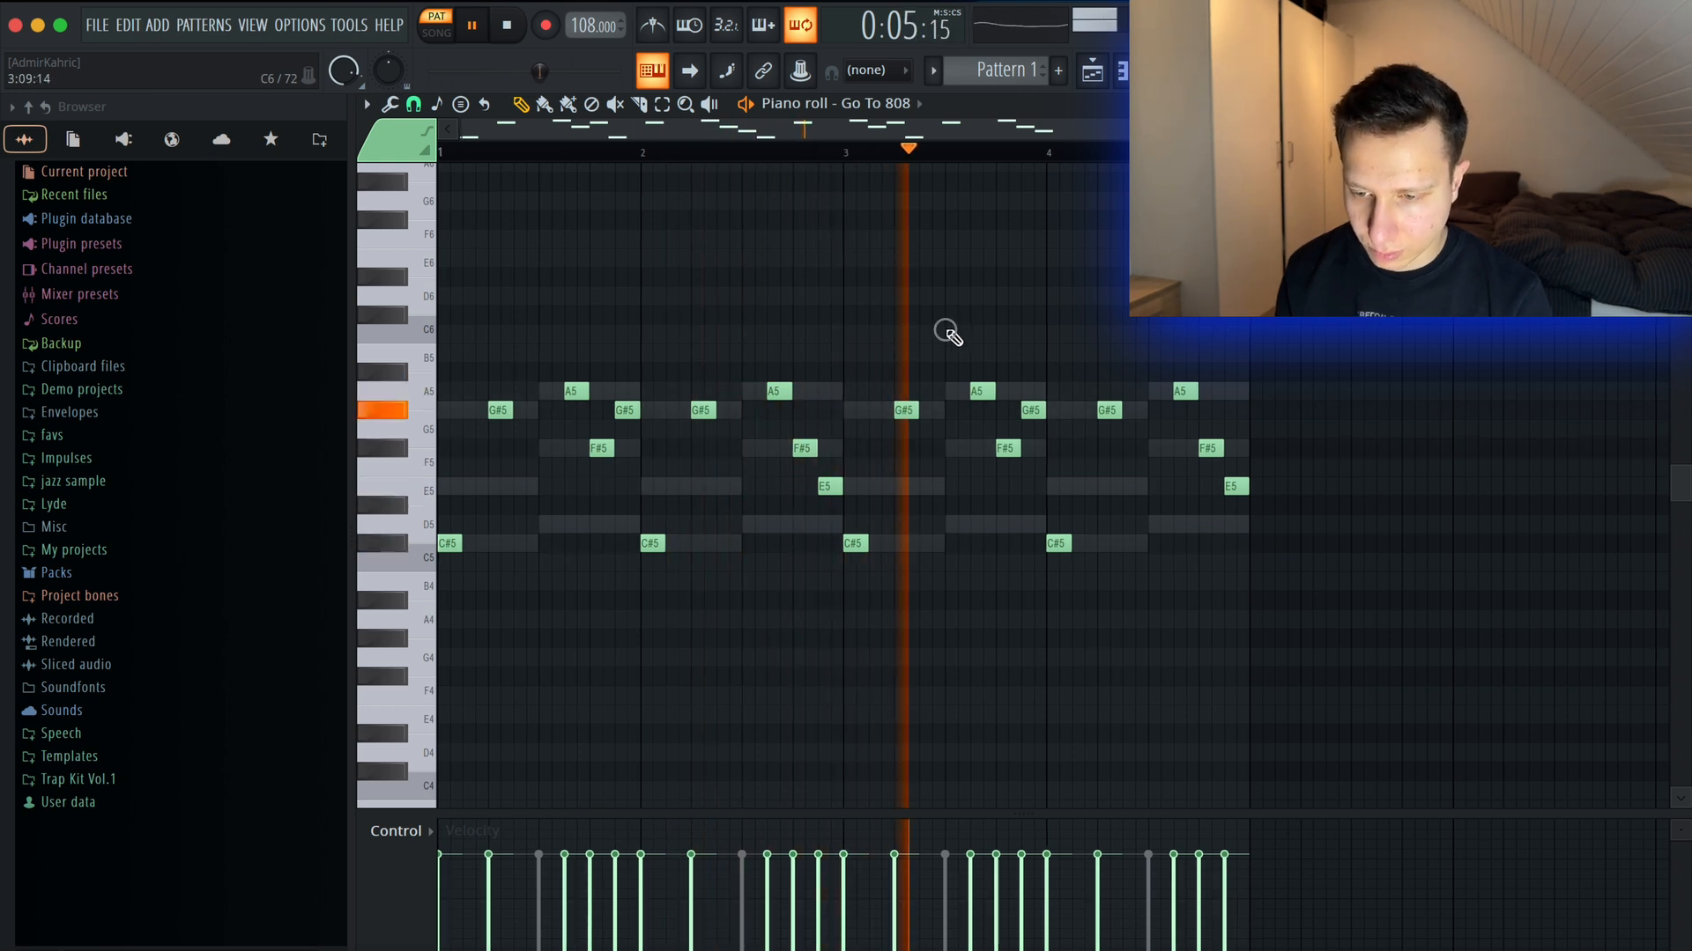
{"action": "scroll", "coordinate": [907, 355], "scroll_direction": "down", "scroll_amount": 2}
{"action": "key", "text": "space"}
{"action": "scroll", "coordinate": [906, 355], "scroll_direction": "up", "scroll_amount": 2}
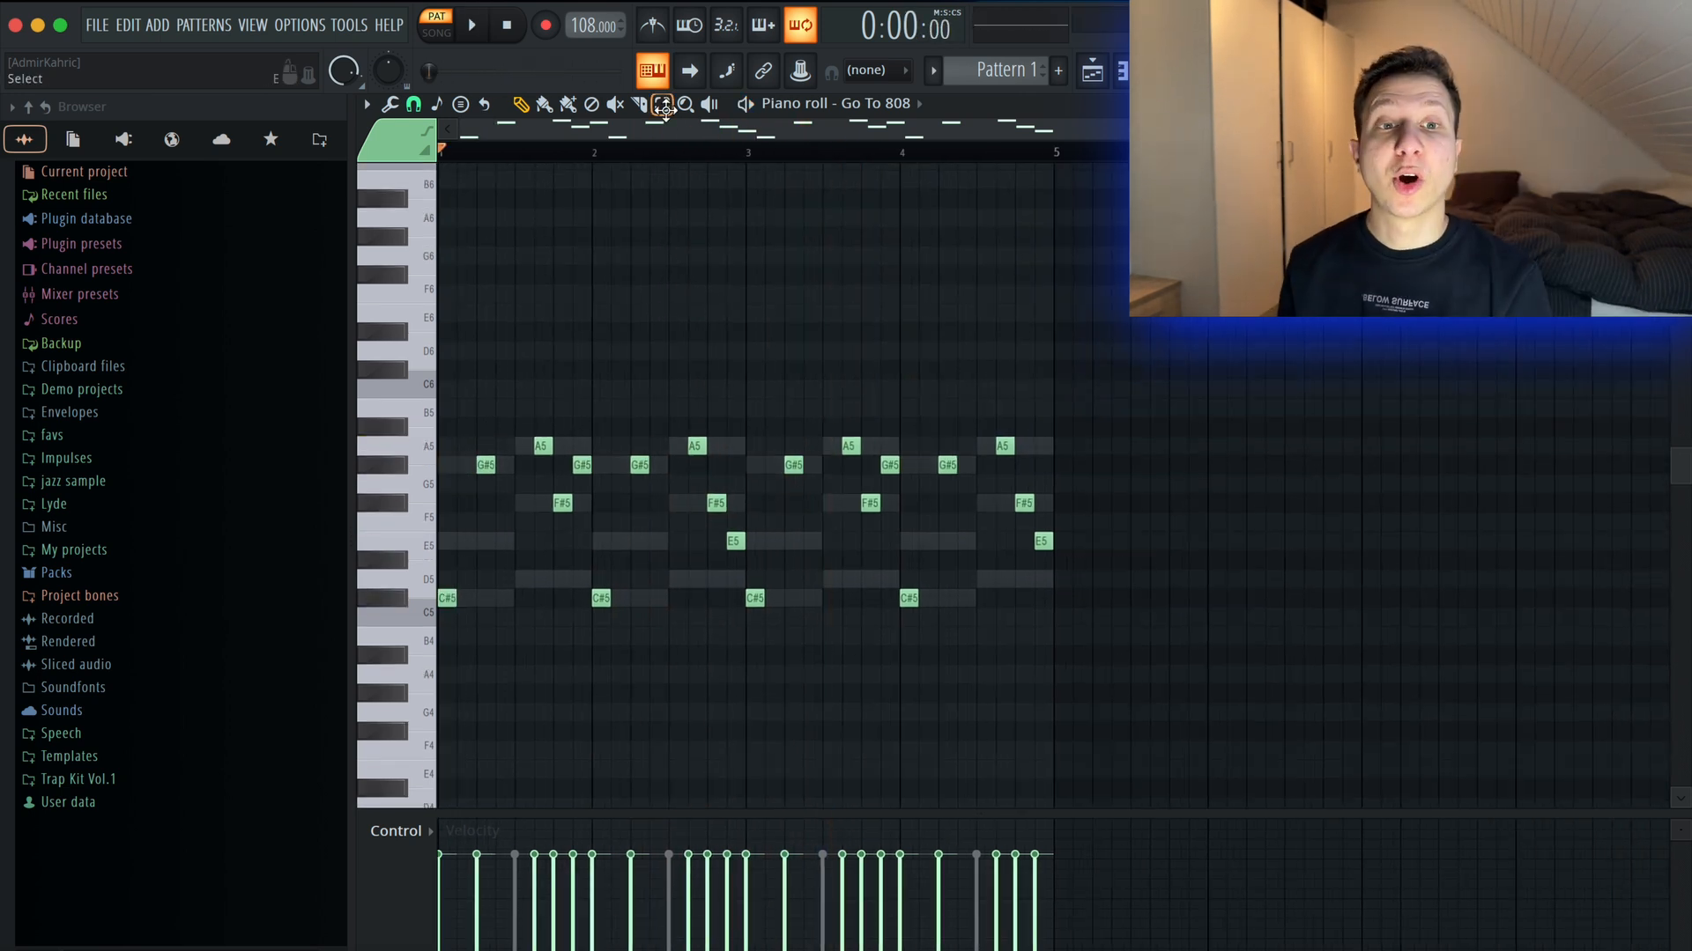
{"action": "scroll", "coordinate": [834, 354], "scroll_direction": "up", "scroll_amount": 1}
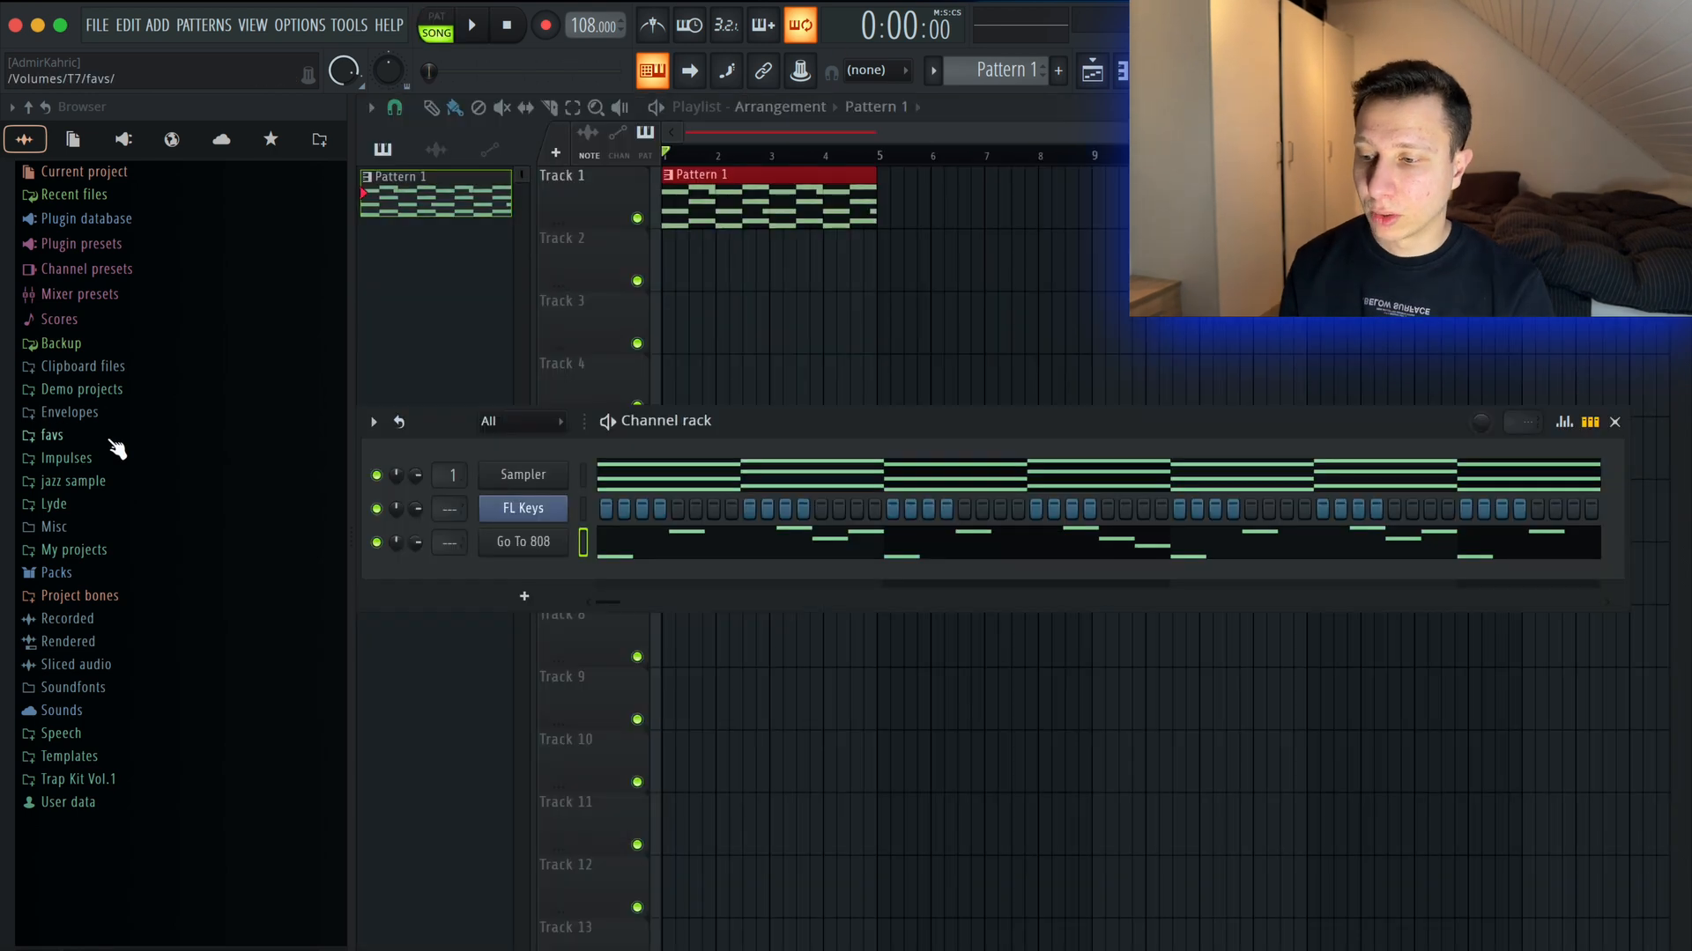
Browse the favs sample folders and open the PA LLEVARTE PA PR - FLP IMPROBEATS subfolder.
{"action": "left_click", "coordinate": [114, 441]}
{"action": "scroll", "coordinate": [18, 687], "scroll_direction": "down", "scroll_amount": 3}
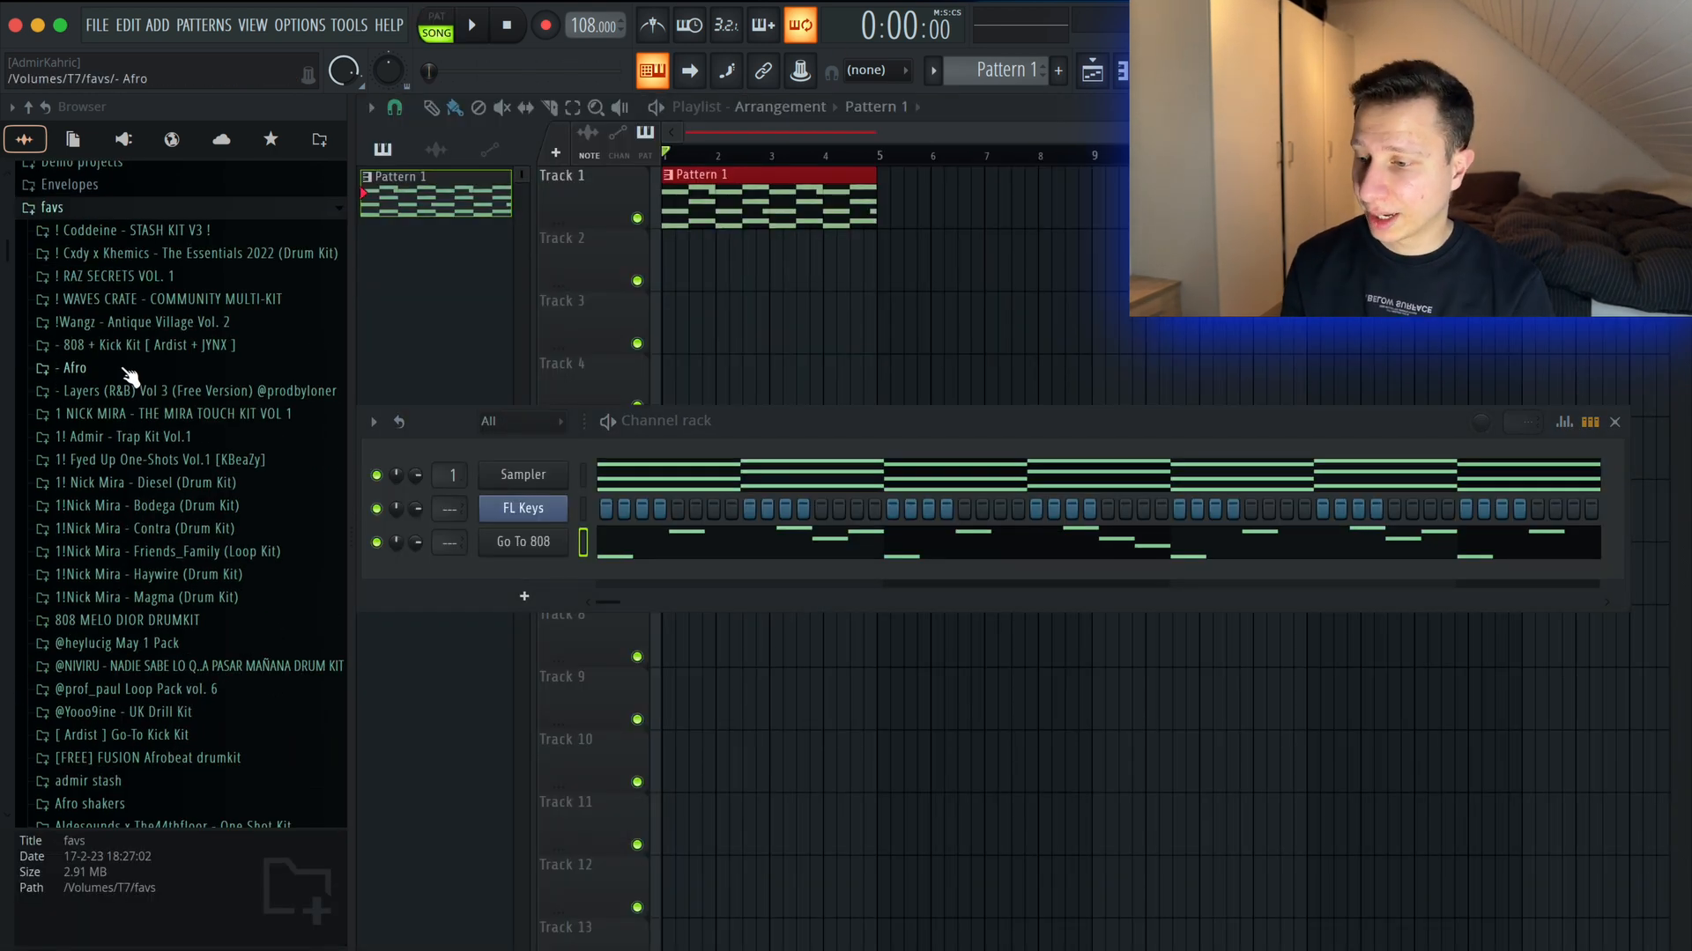
{"action": "left_click", "coordinate": [133, 370]}
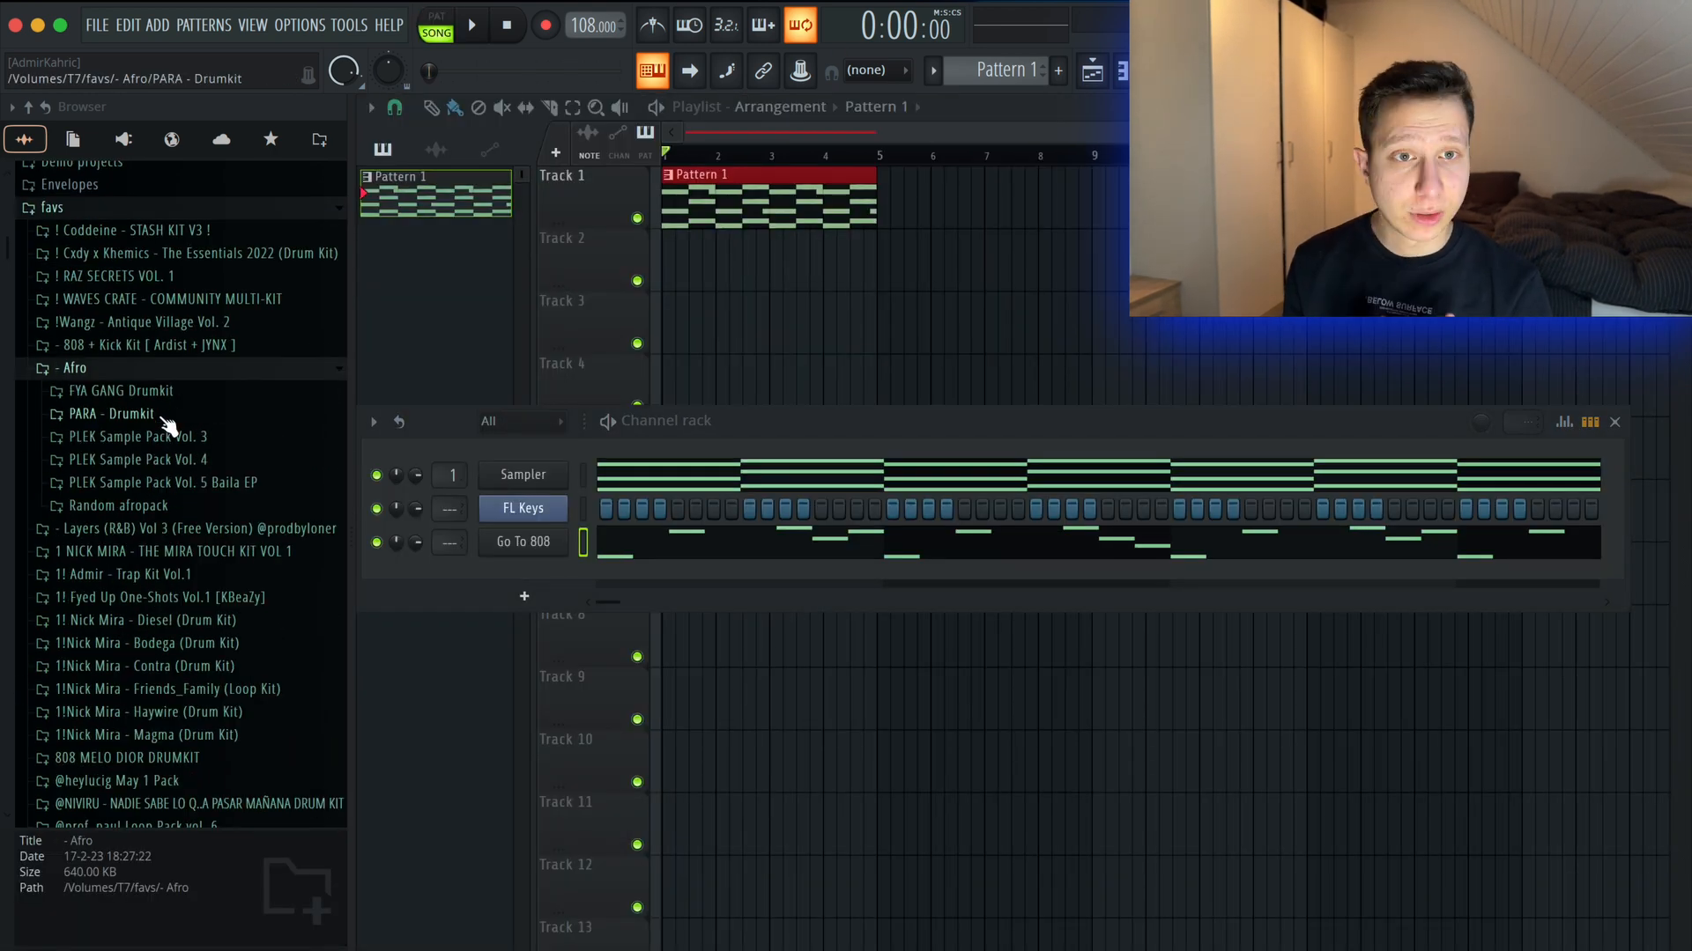
{"action": "left_click", "coordinate": [164, 420]}
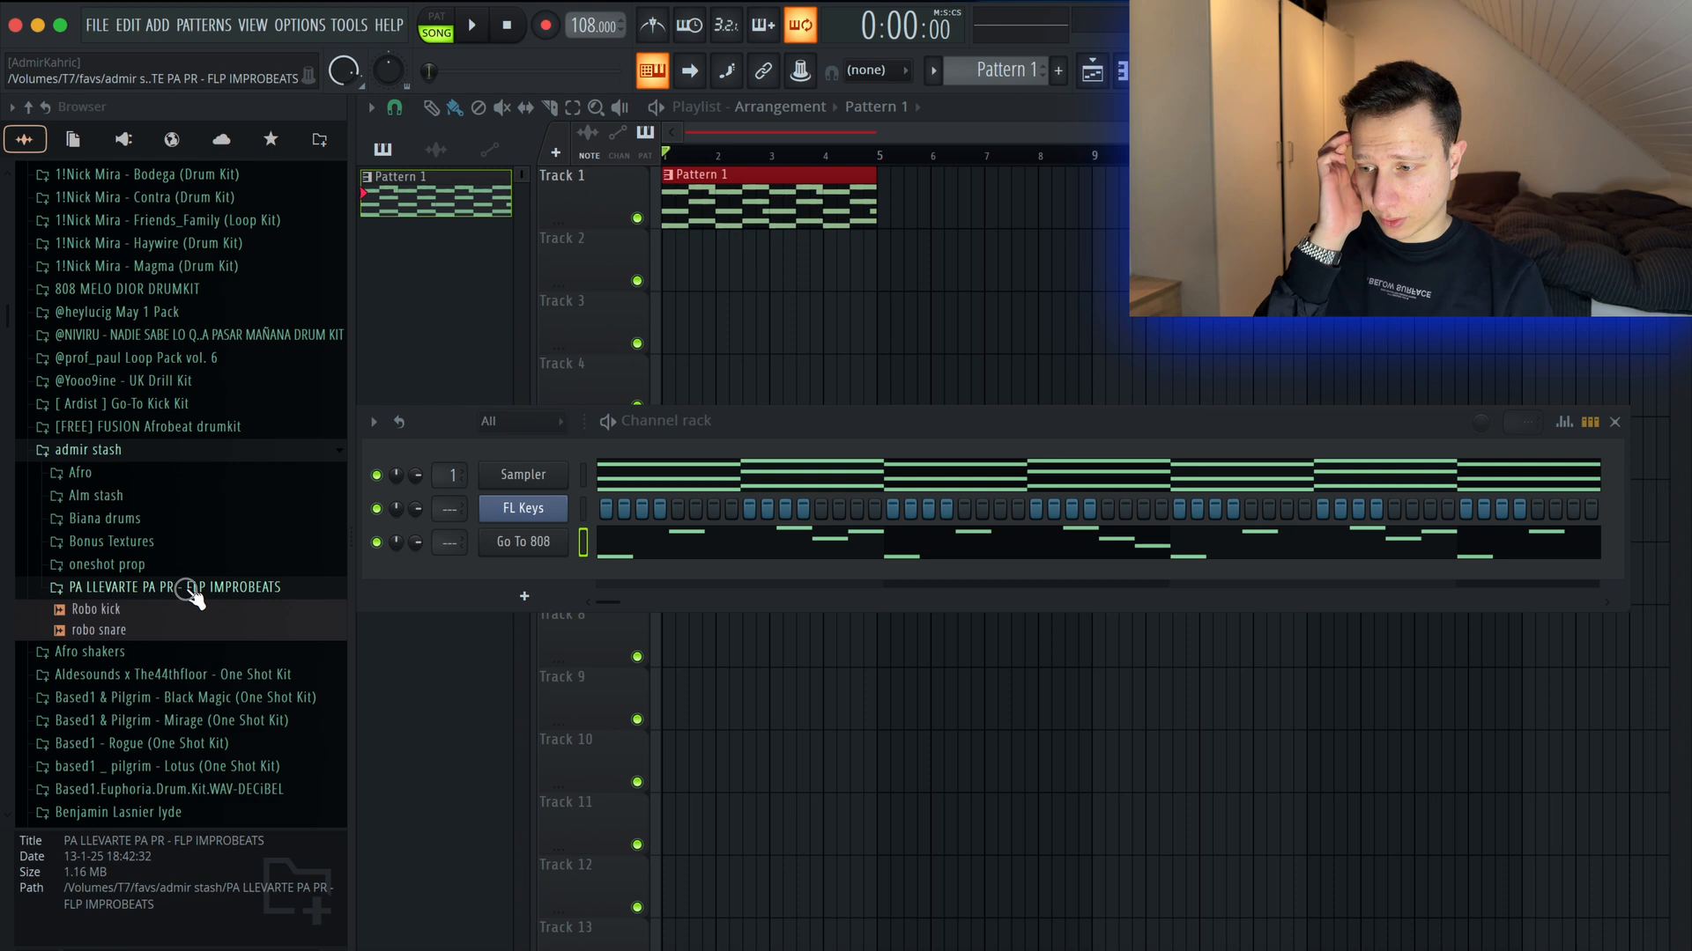
{"action": "left_click", "coordinate": [187, 587]}
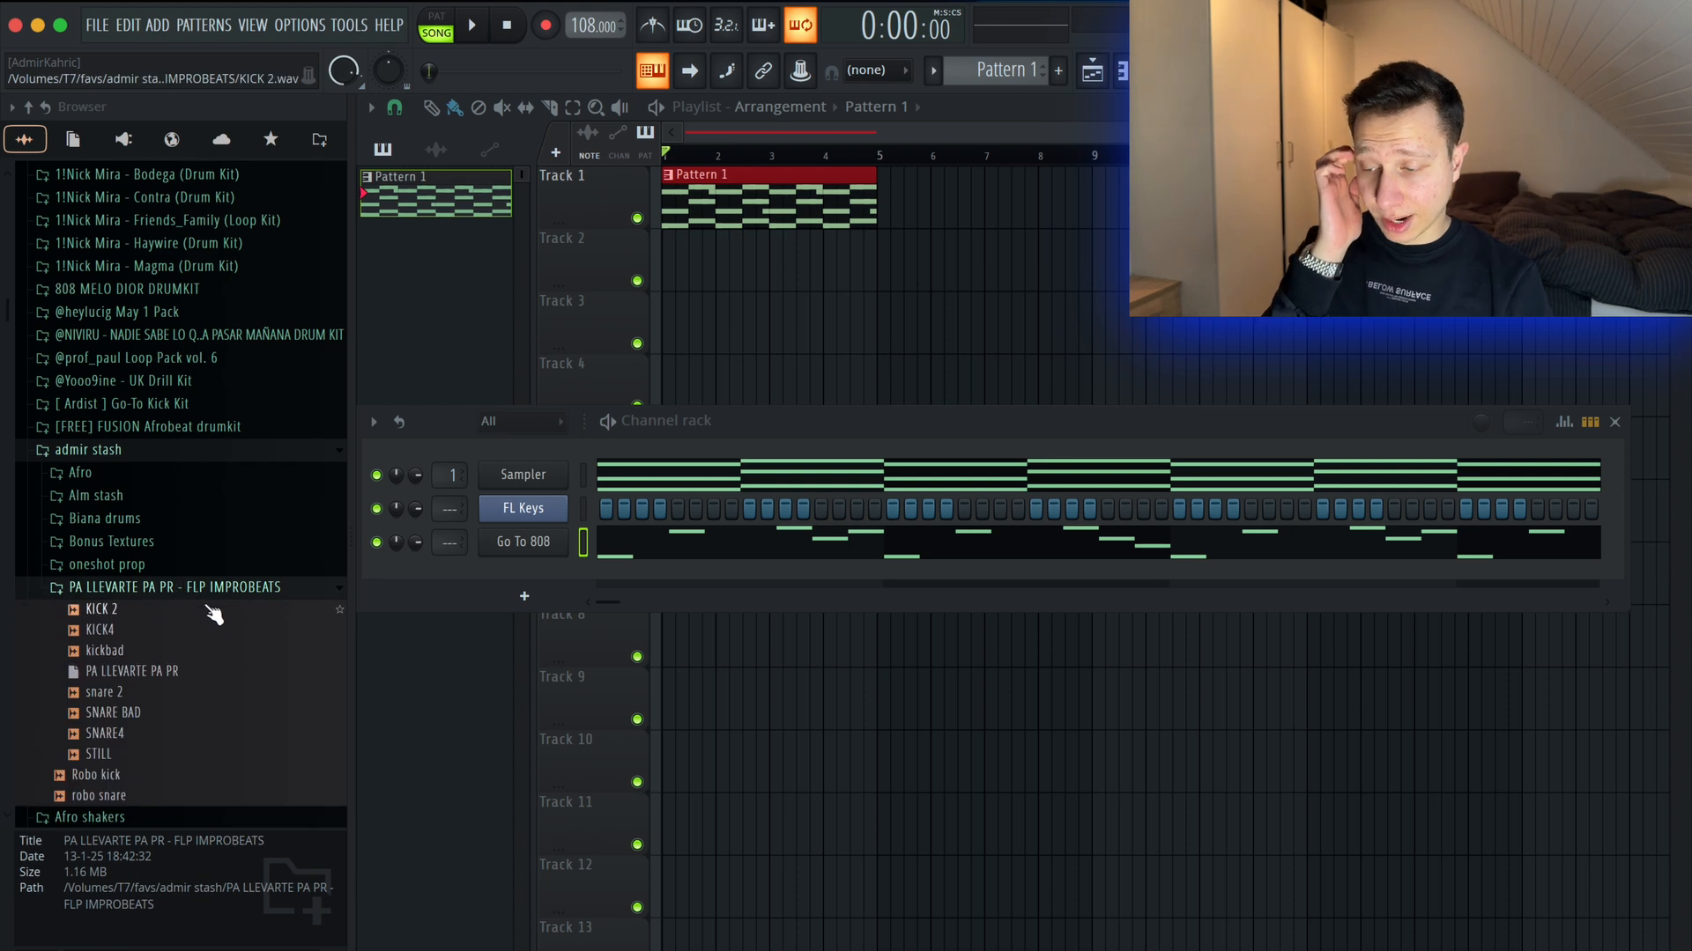
Preview the snare 2, SNARE4 and STILL samples.
{"action": "left_click", "coordinate": [91, 693]}
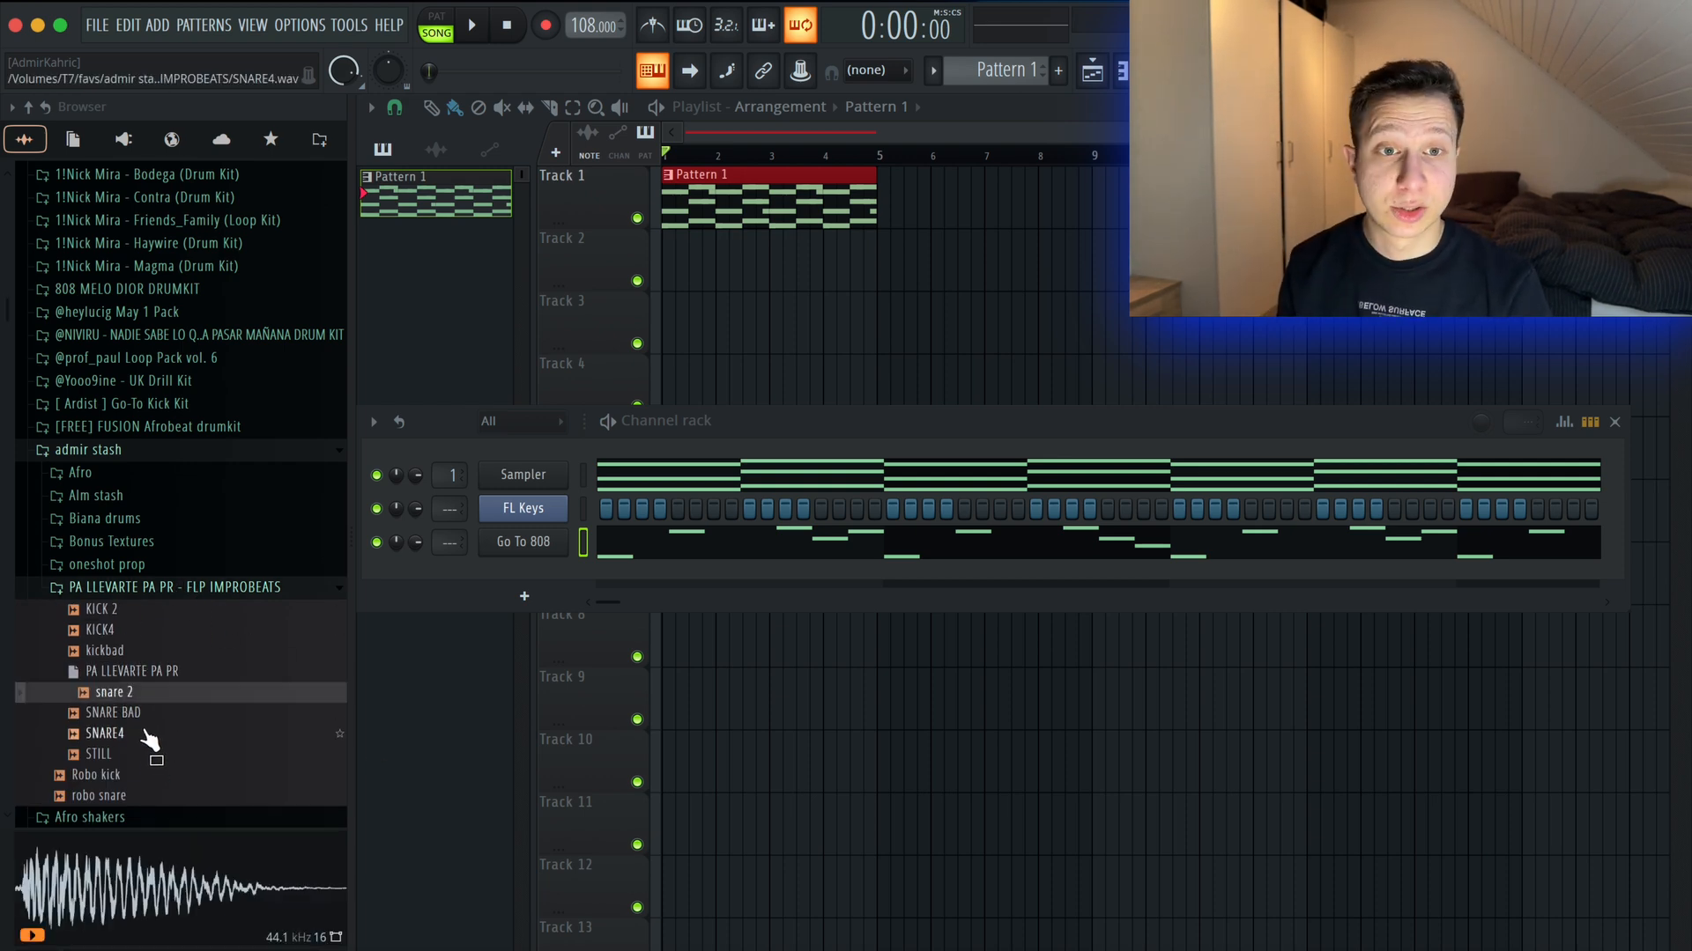
{"action": "left_click", "coordinate": [140, 742]}
{"action": "left_click", "coordinate": [137, 756]}
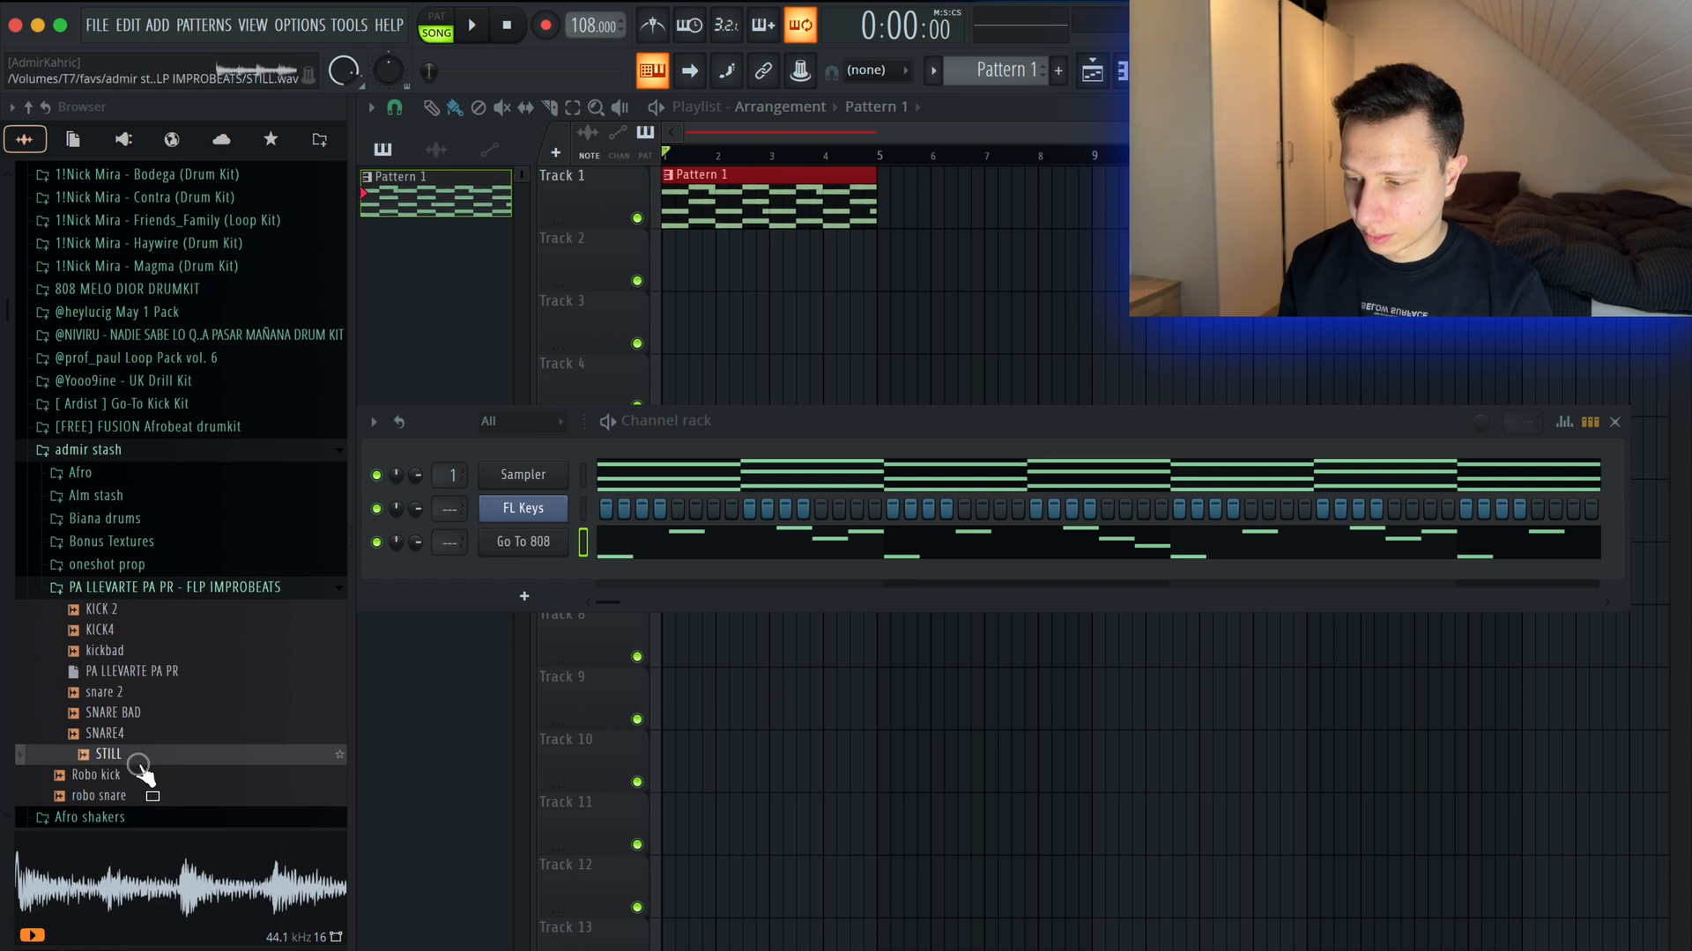
Add SNARE BAD as a channel above Go To 808 and place hits on steps 4, 7, 12 and 15.
{"action": "left_click_drag", "start_coordinate": [157, 727], "coordinate": [599, 542]}
{"action": "key", "text": "space"}
{"action": "left_click", "coordinate": [659, 542]}
{"action": "left_click", "coordinate": [714, 542]}
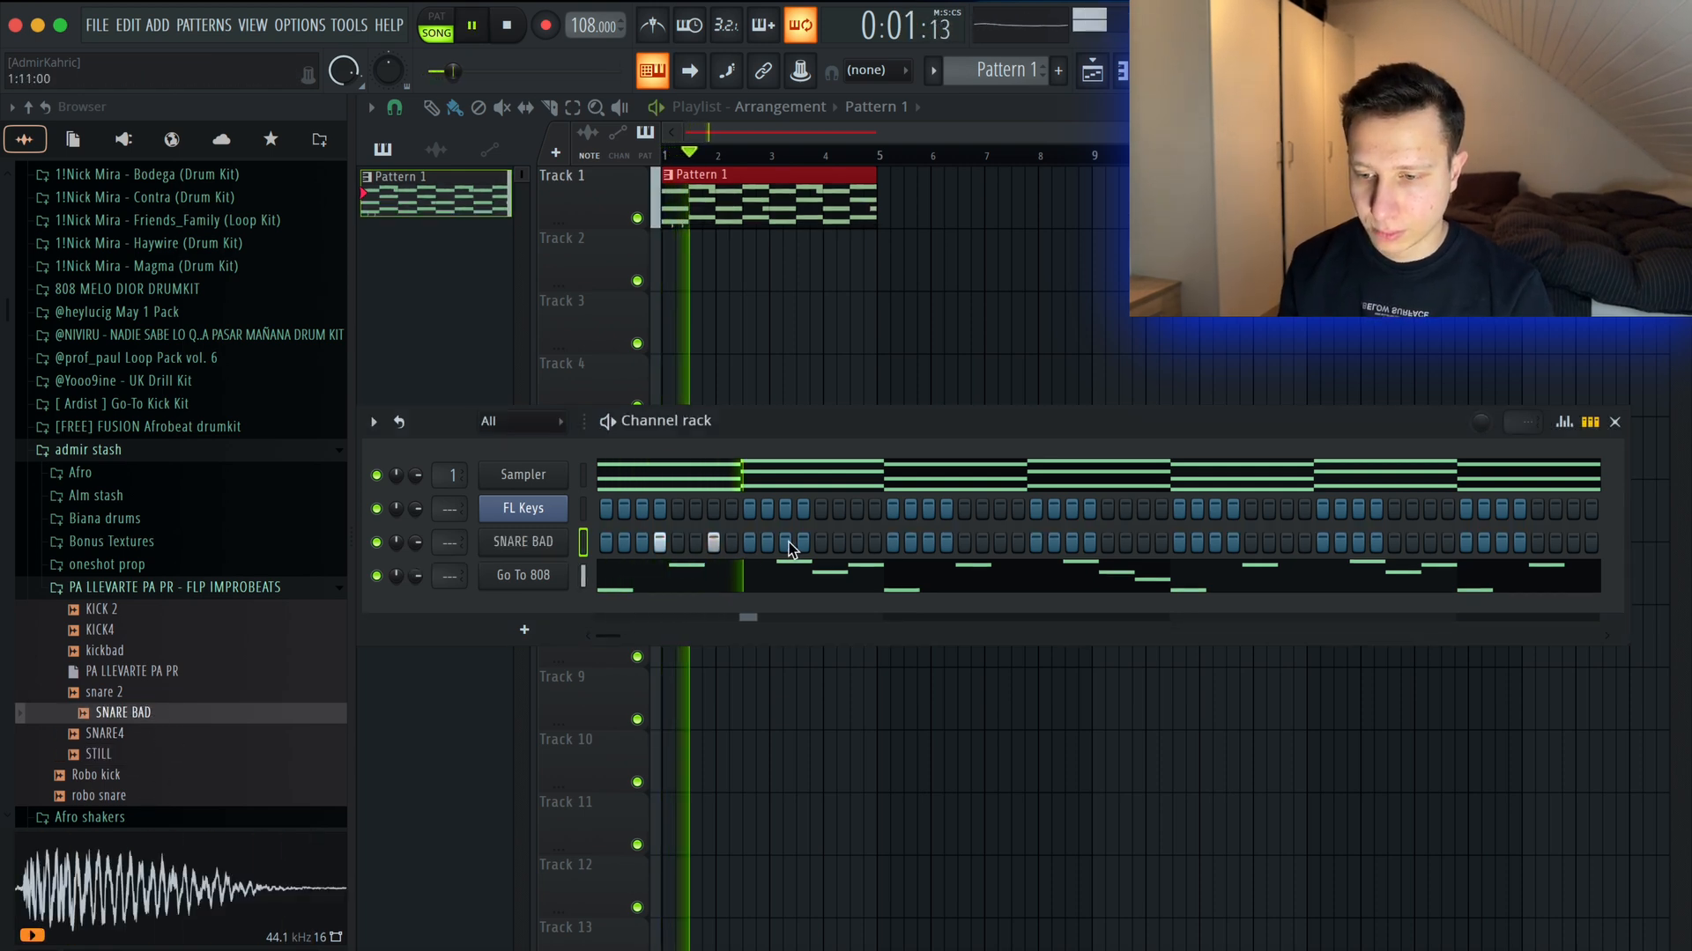
{"action": "left_click", "coordinate": [803, 542]}
{"action": "key", "text": "space"}
{"action": "left_click", "coordinate": [802, 542]}
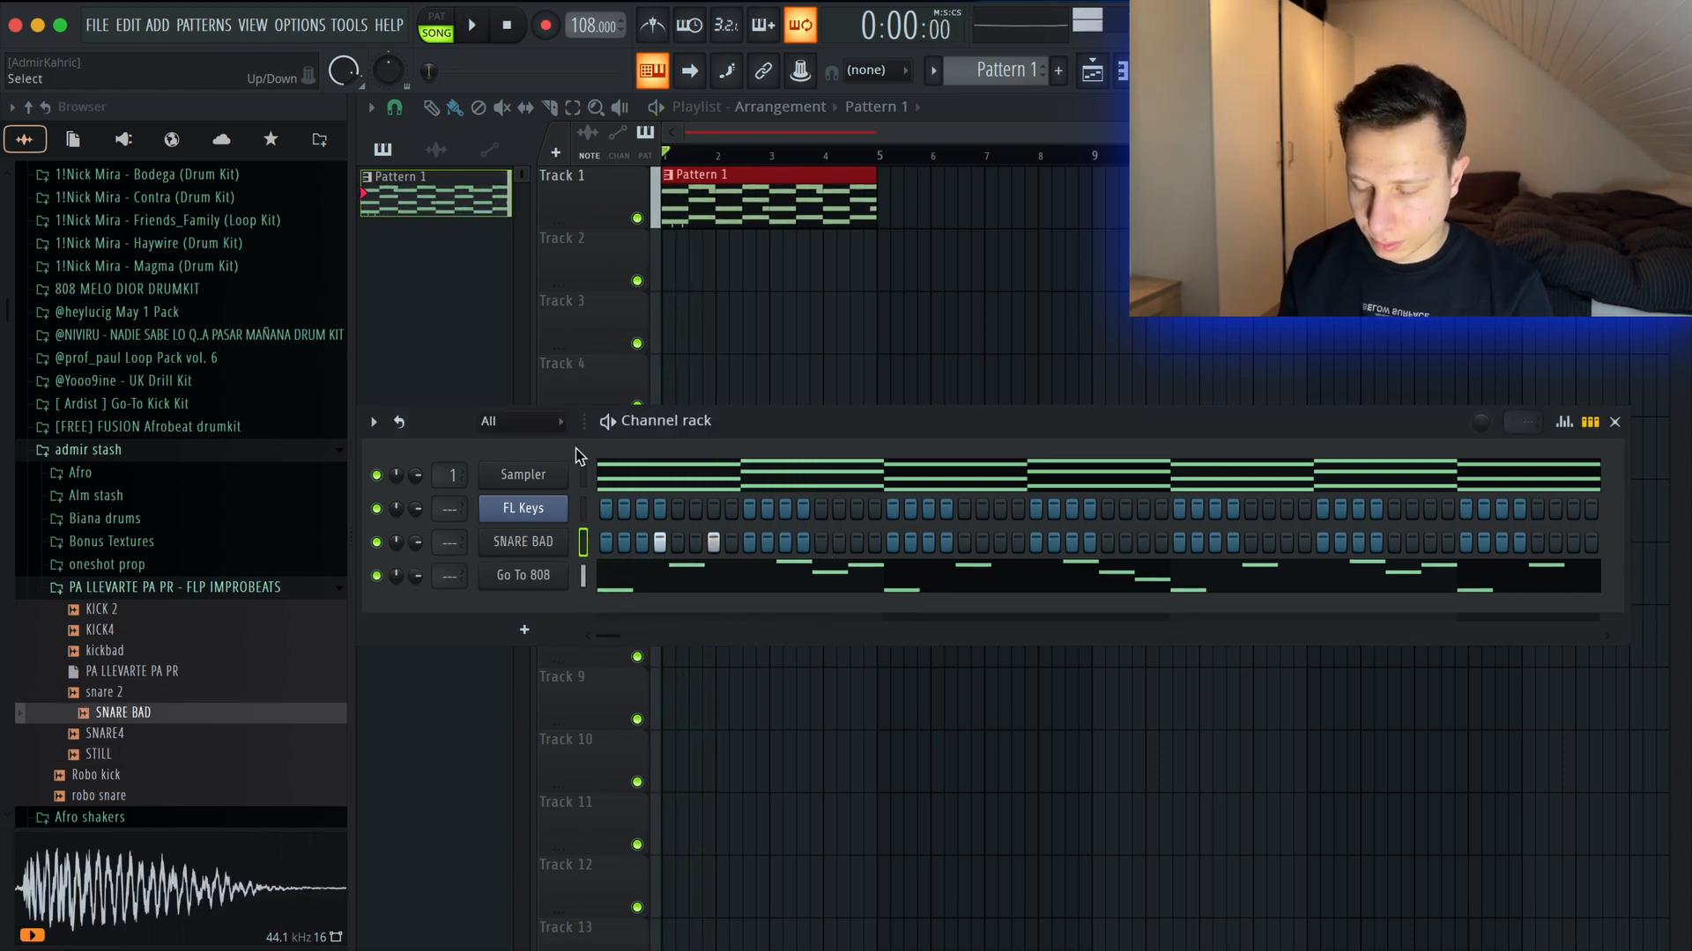
{"action": "left_click", "coordinate": [803, 542]}
{"action": "left_click", "coordinate": [856, 542]}
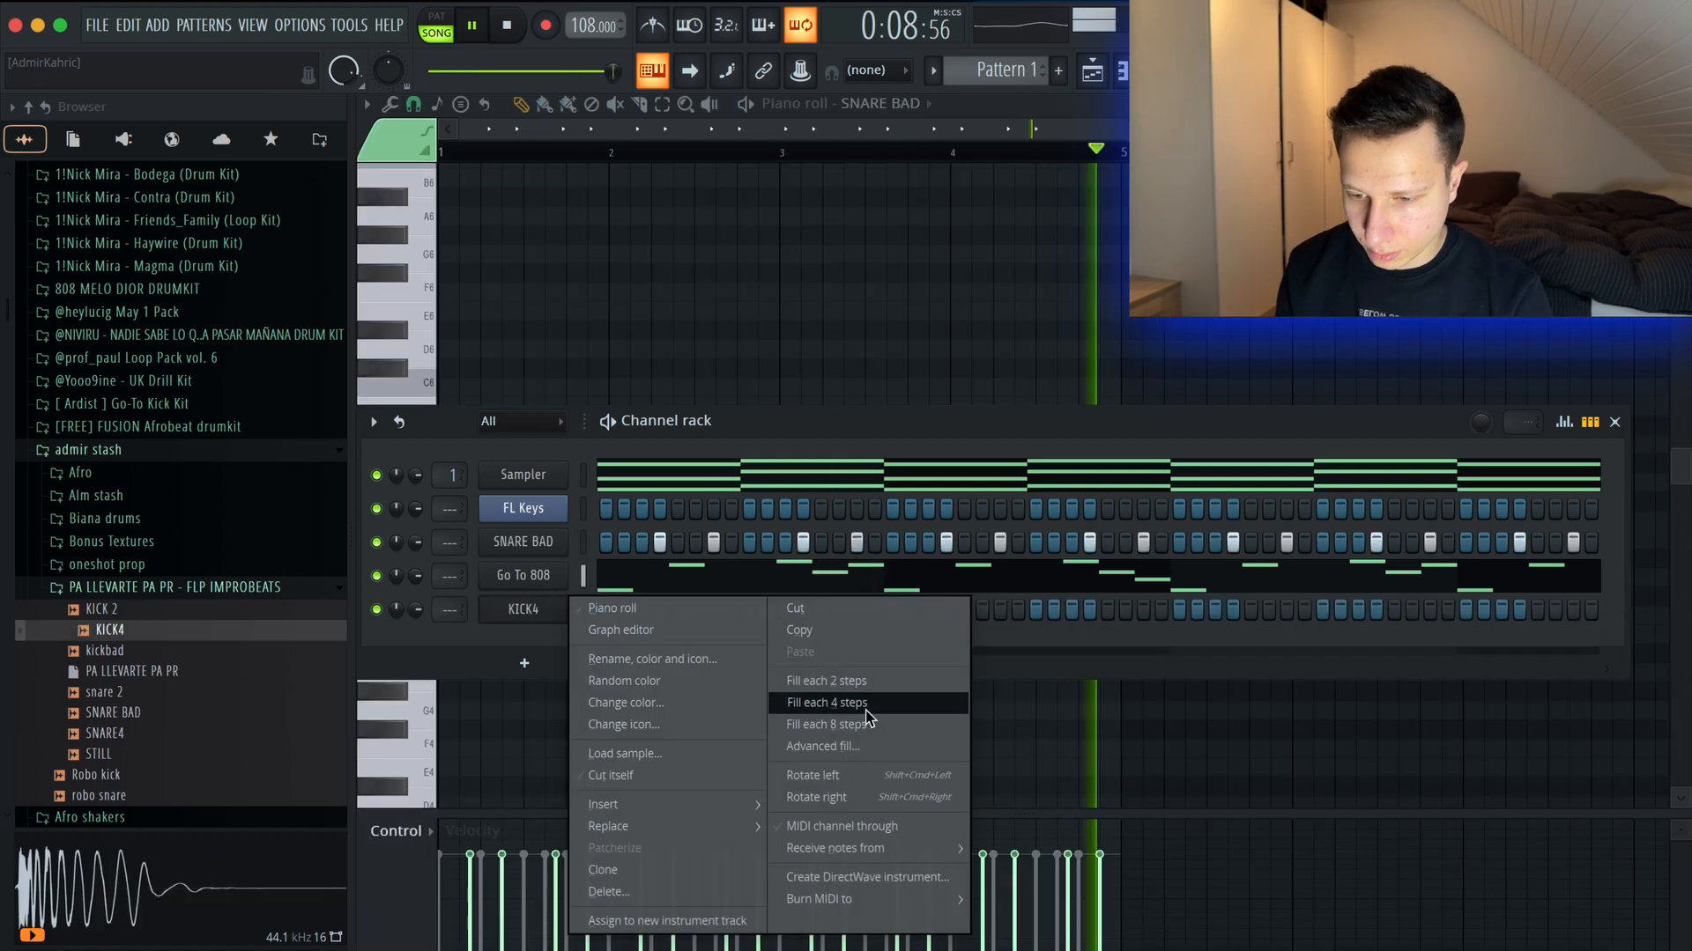
Fill the KICK4 channel every 4 steps, then add KICK 2 as a channel and copy the same pattern into it.
{"action": "left_click", "coordinate": [828, 701]}
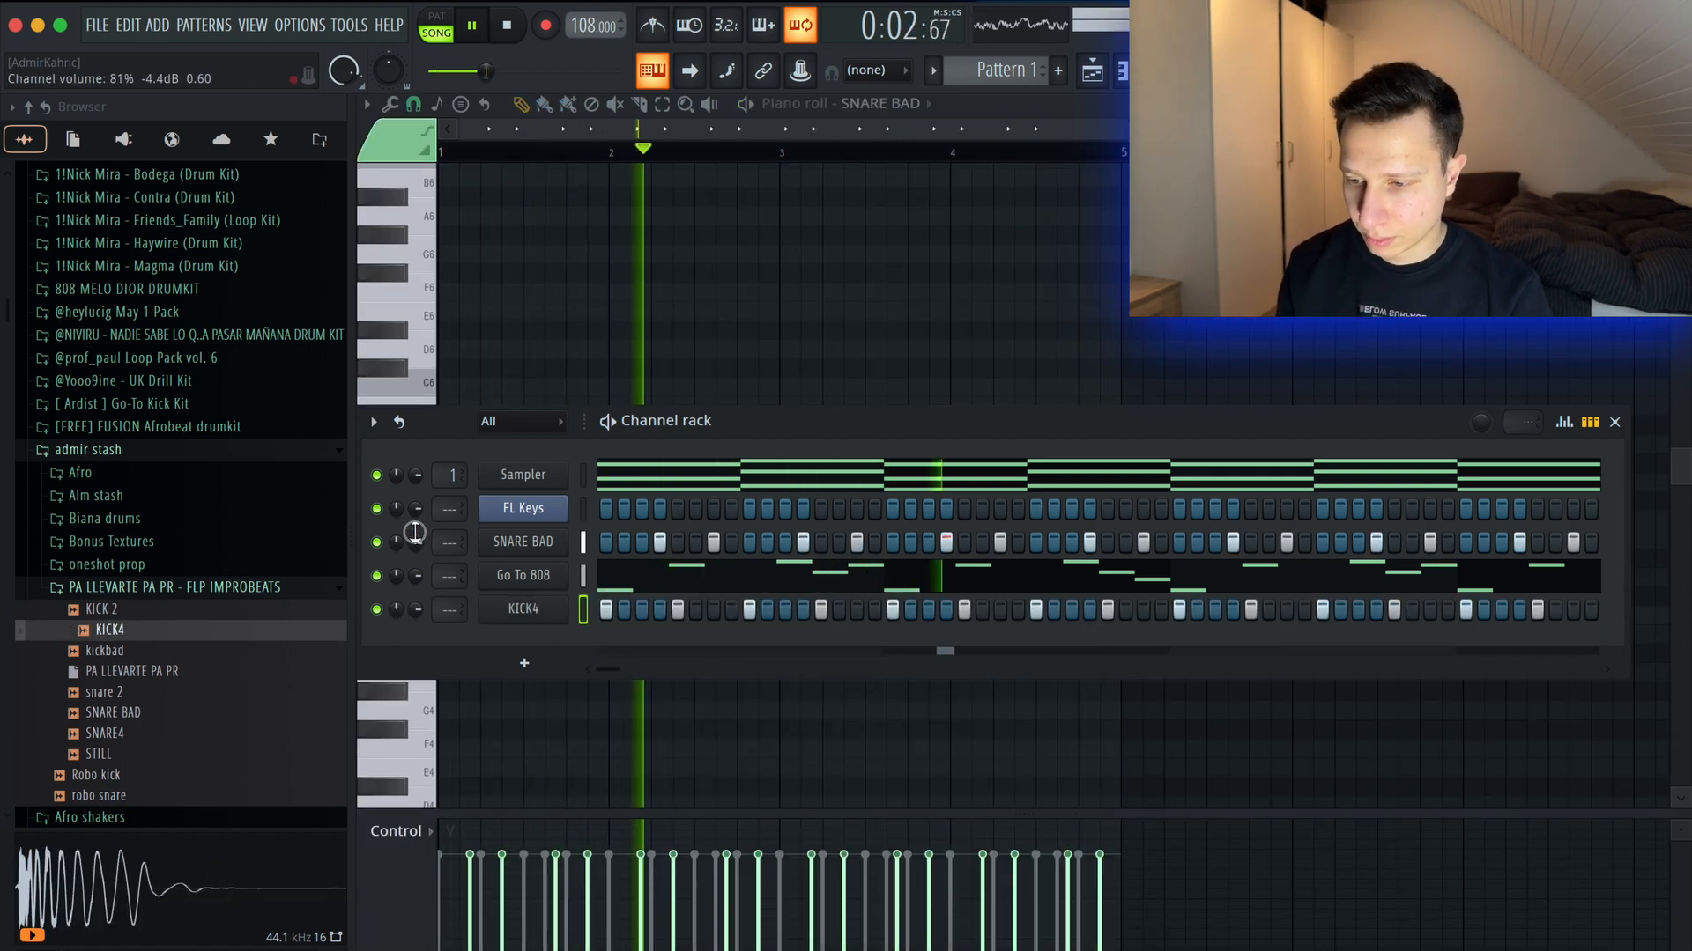
{"action": "left_click_drag", "start_coordinate": [101, 609], "coordinate": [587, 615]}
{"action": "left_click", "coordinate": [585, 614]}
{"action": "key", "text": "super+c"}
{"action": "left_click", "coordinate": [581, 646]}
{"action": "key", "text": "super+v"}
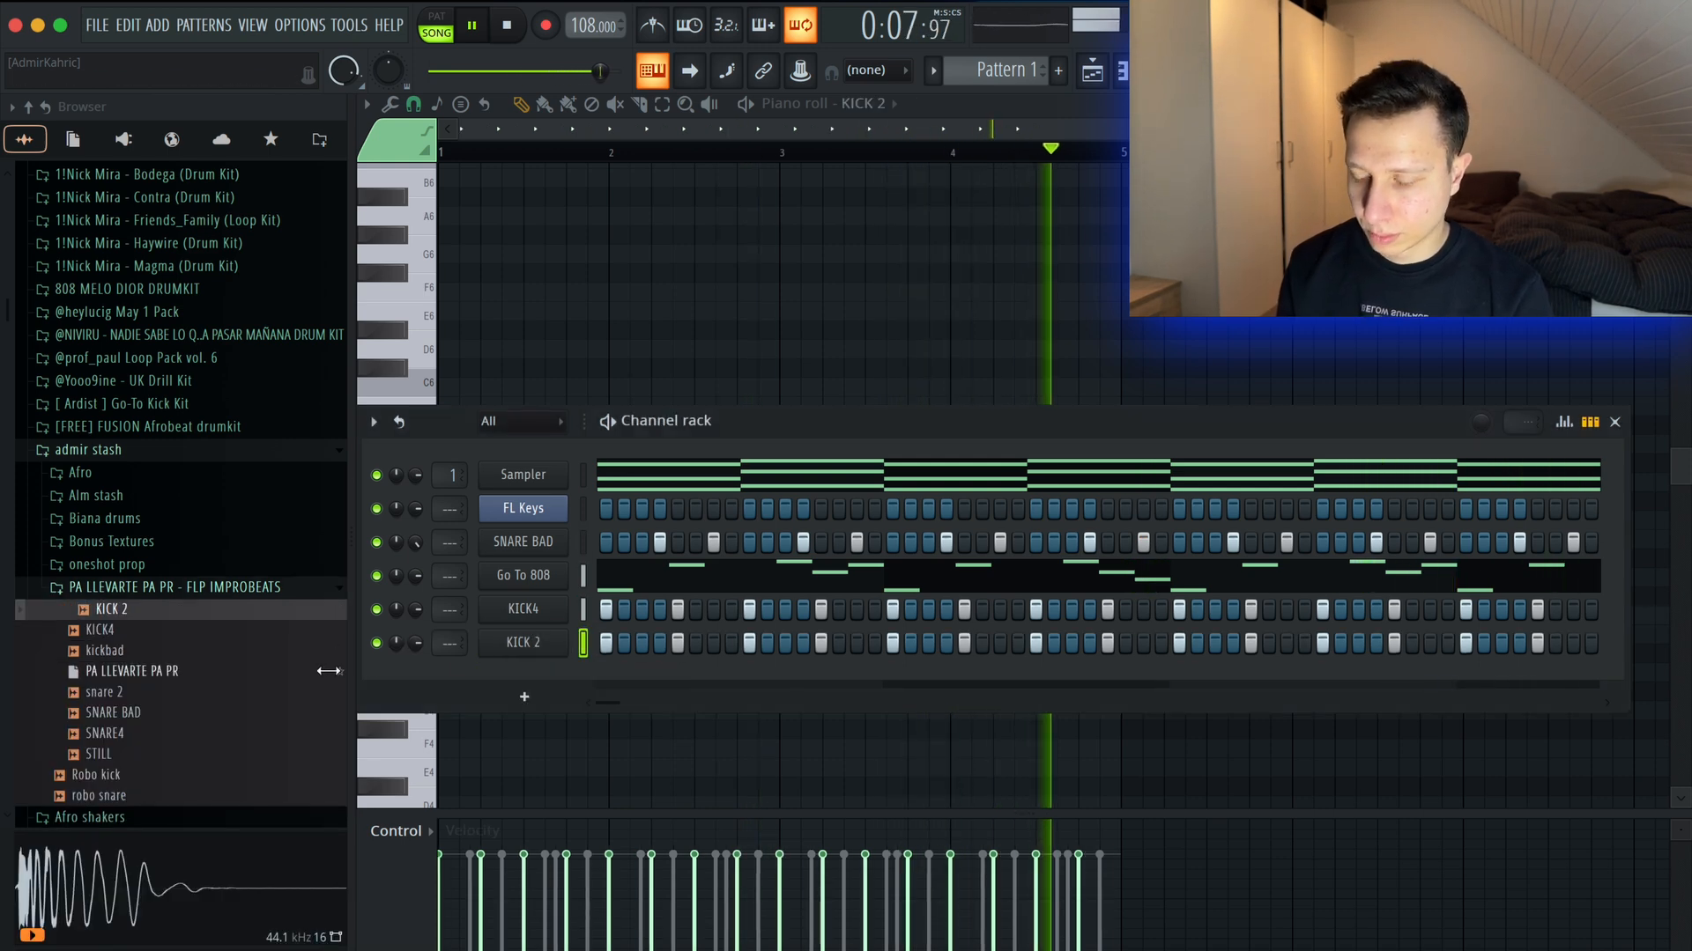
Add an extra B4 hit on step 11 of each of the four bars in the snare 2 pattern.
{"action": "scroll", "coordinate": [697, 603], "scroll_direction": "up", "scroll_amount": 2}
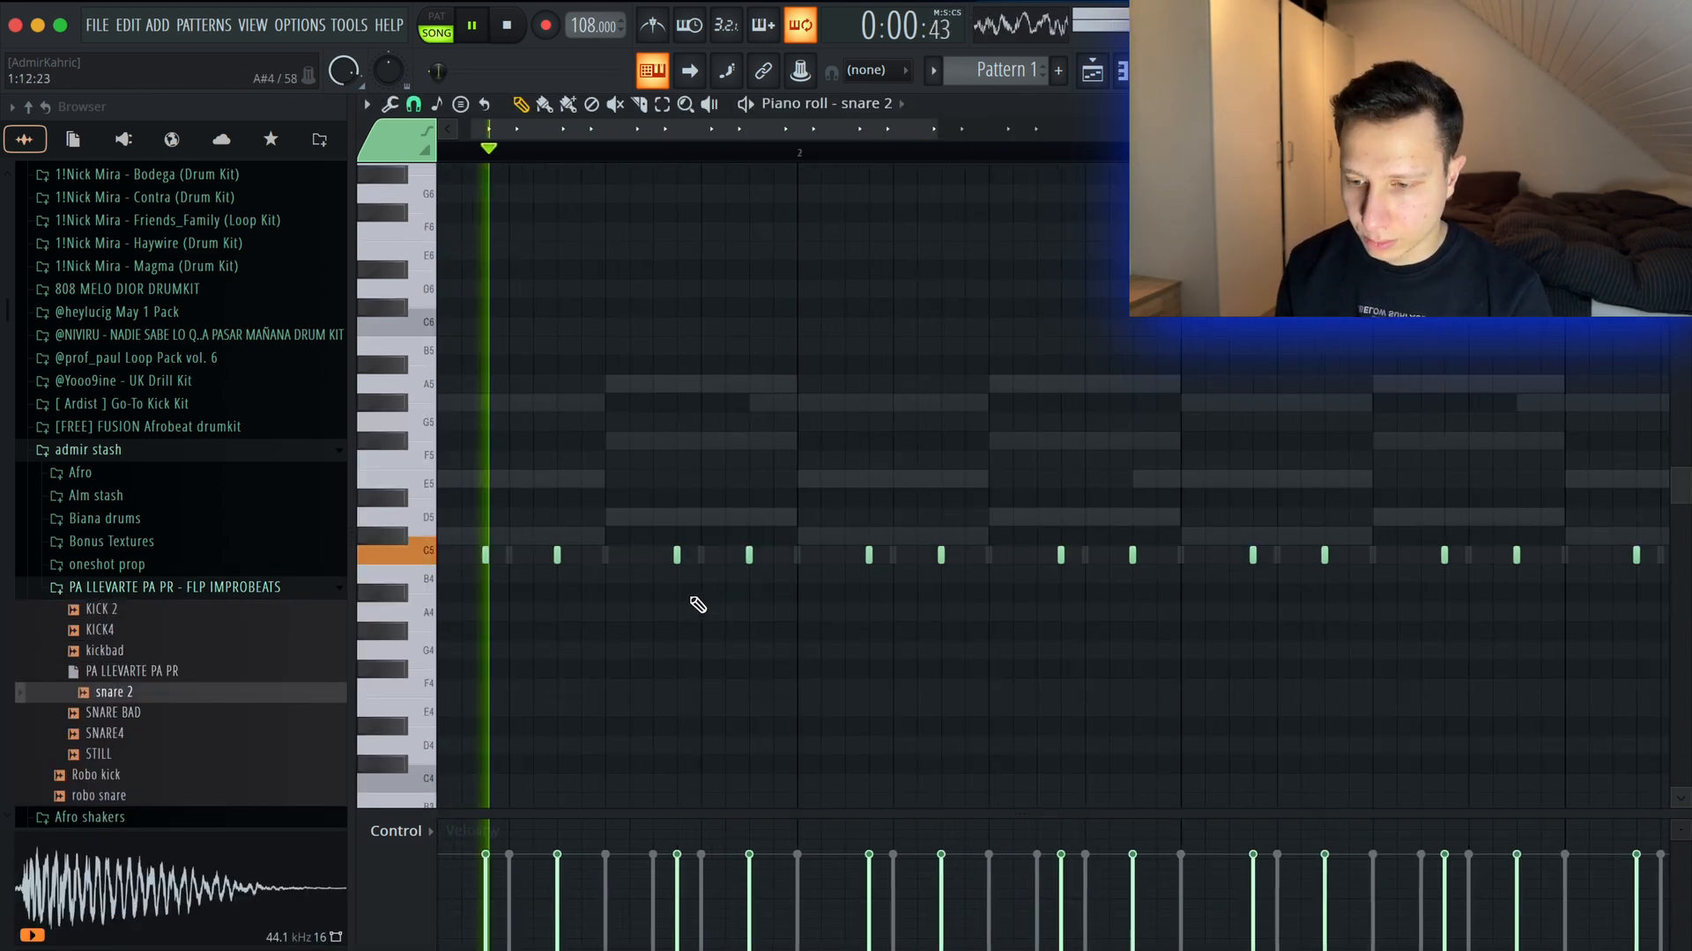
{"action": "left_click", "coordinate": [642, 576]}
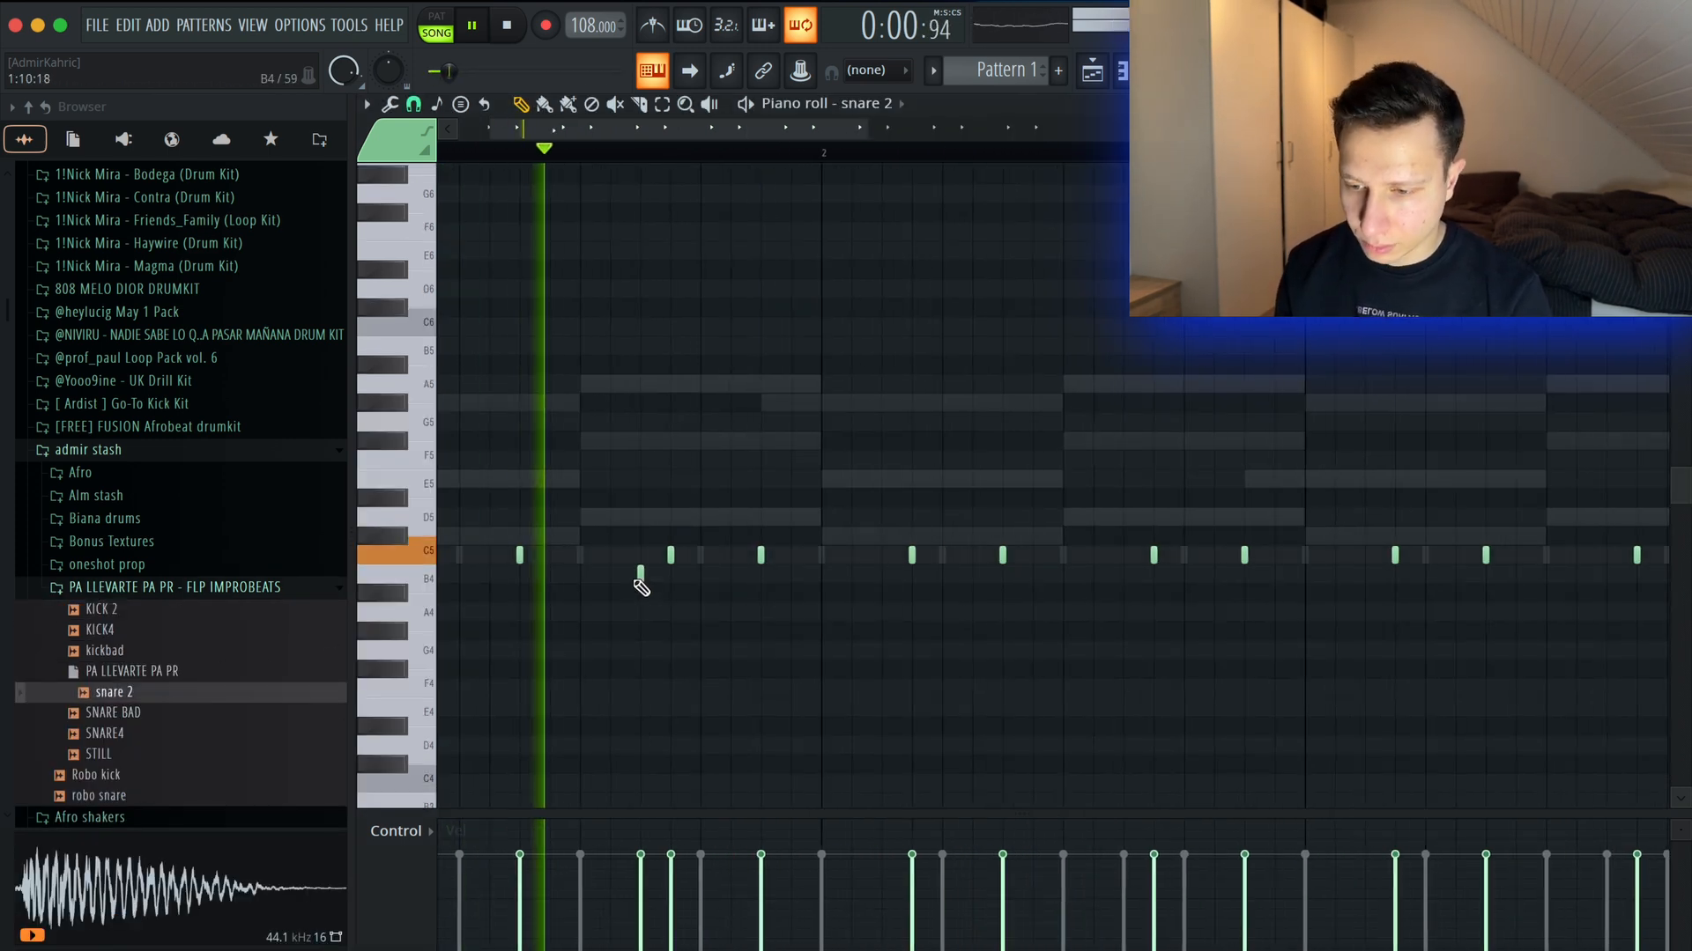
{"action": "scroll", "coordinate": [652, 604], "scroll_direction": "down", "scroll_amount": 2}
{"action": "scroll", "coordinate": [827, 596], "scroll_direction": "up", "scroll_amount": 2}
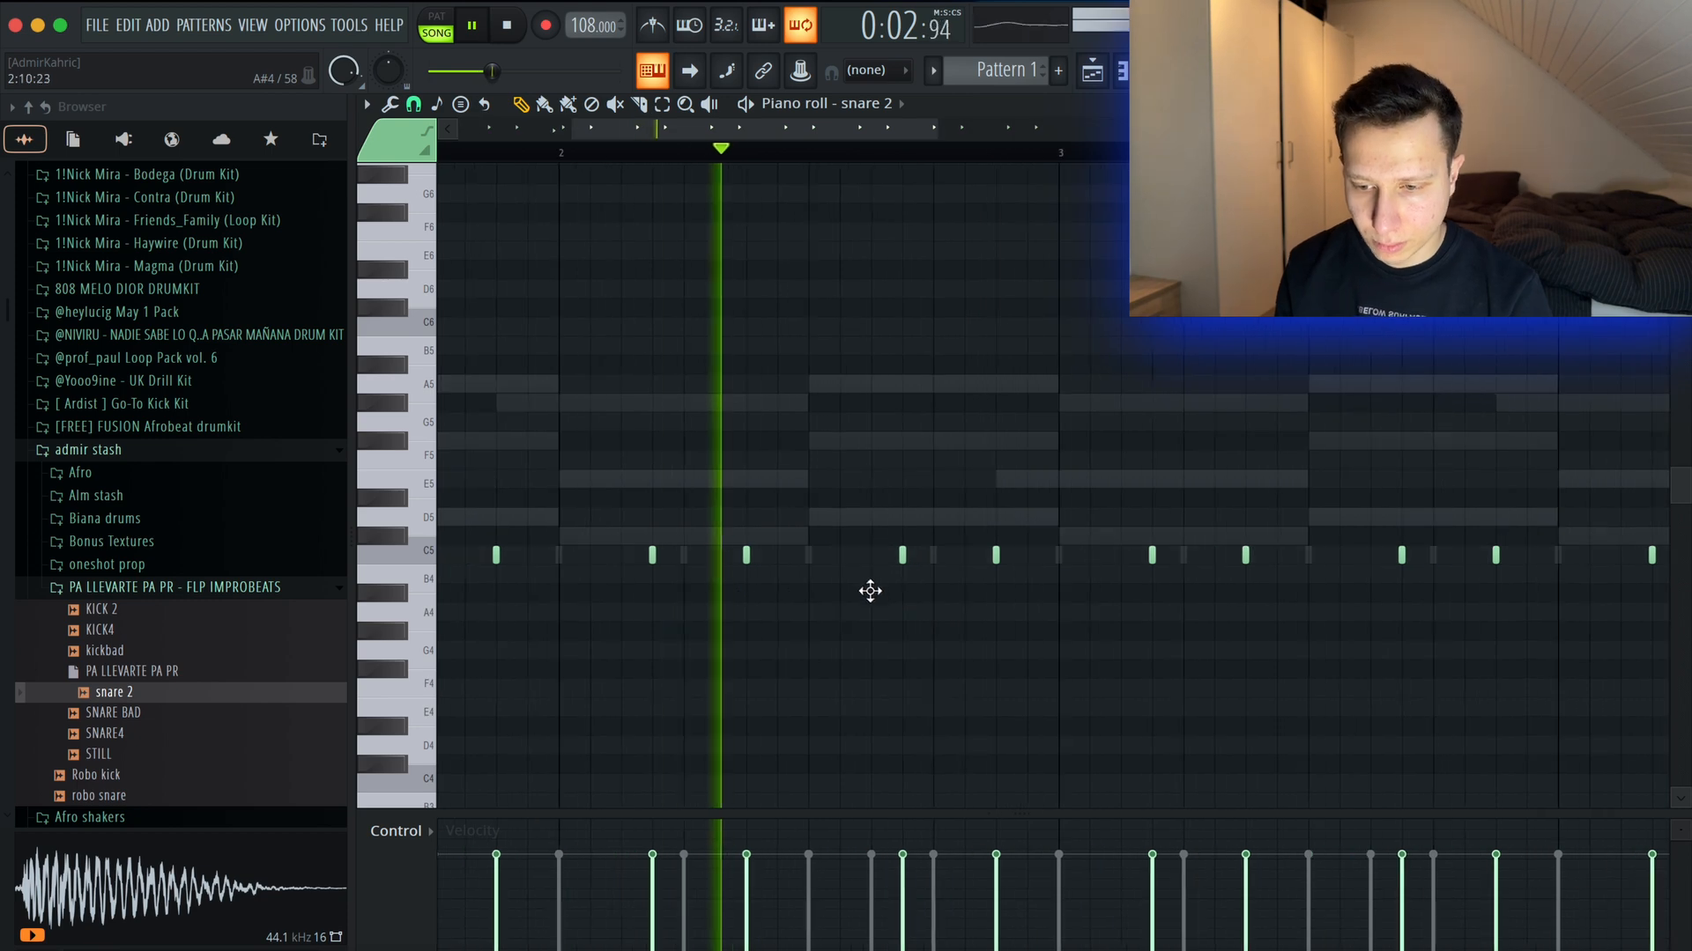
{"action": "left_click", "coordinate": [870, 578]}
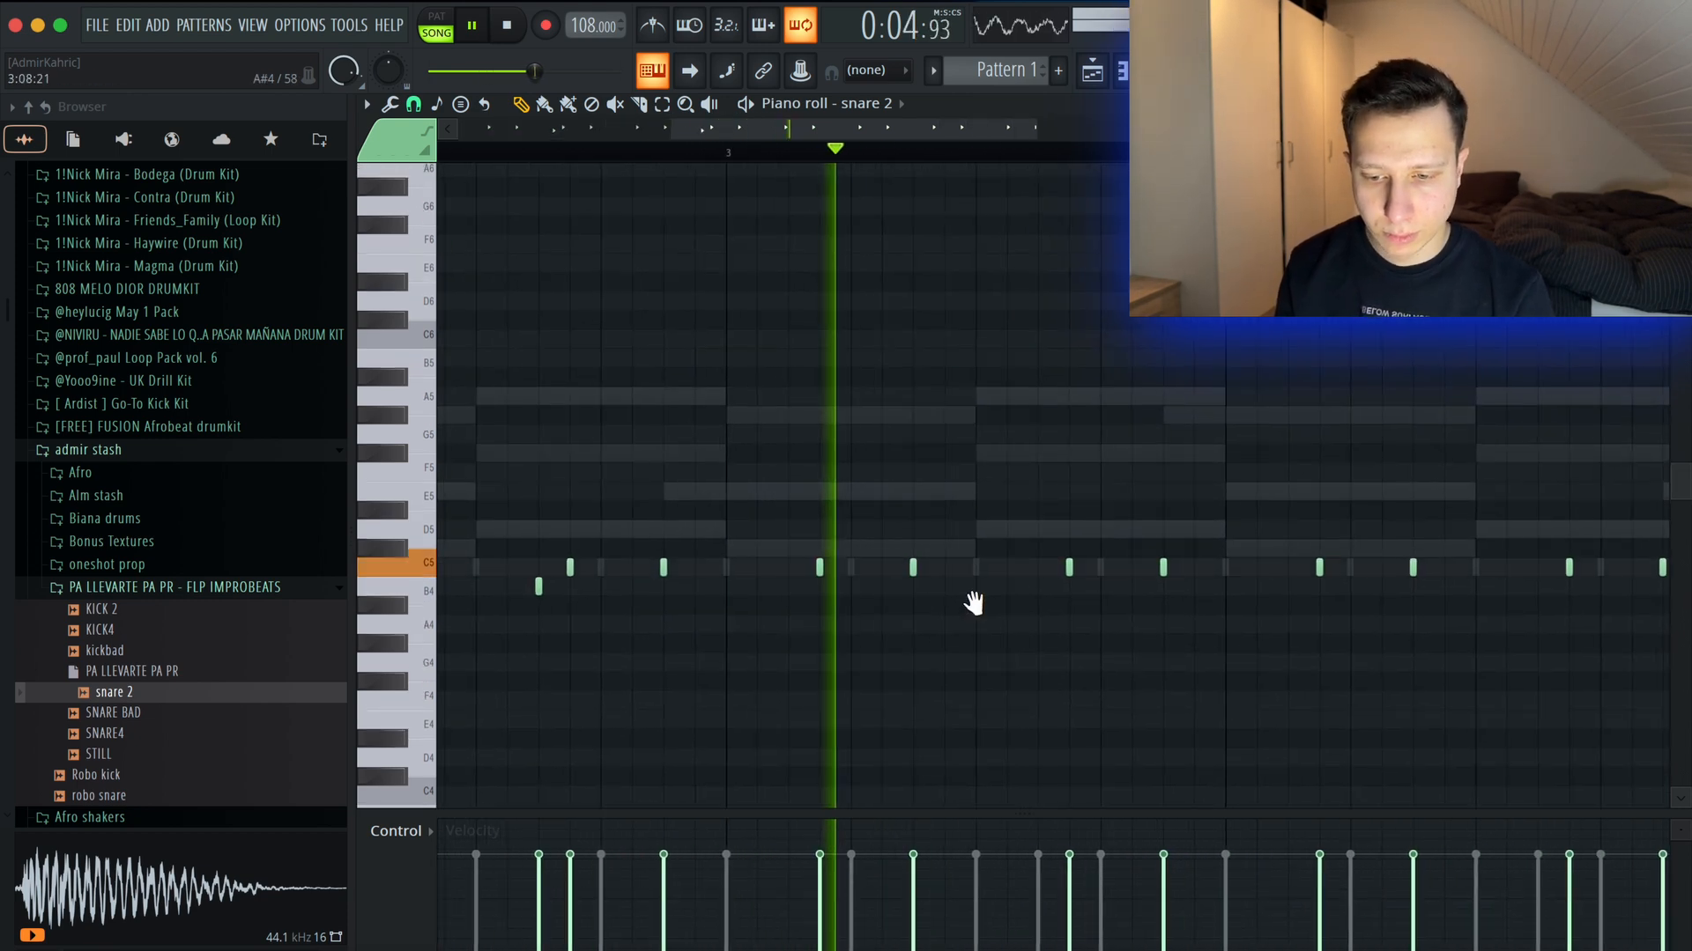
{"action": "left_click", "coordinate": [1034, 592]}
{"action": "left_click", "coordinate": [1333, 608]}
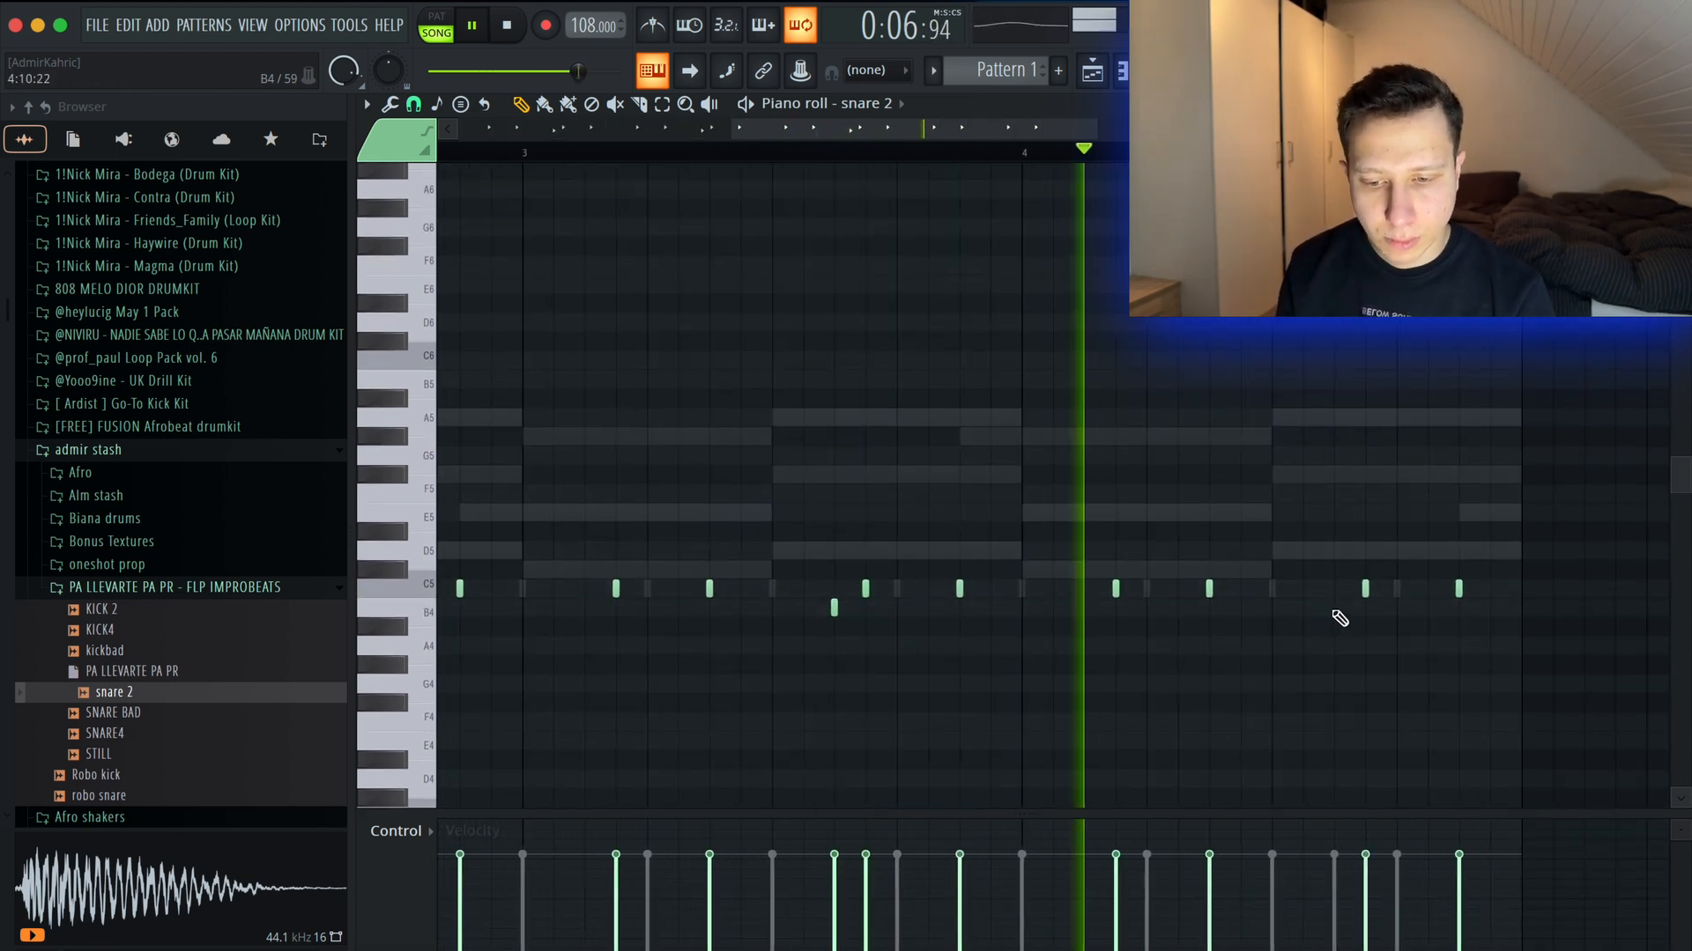
{"action": "scroll", "coordinate": [959, 646], "scroll_direction": "down", "scroll_amount": 3}
{"action": "key", "text": "space"}
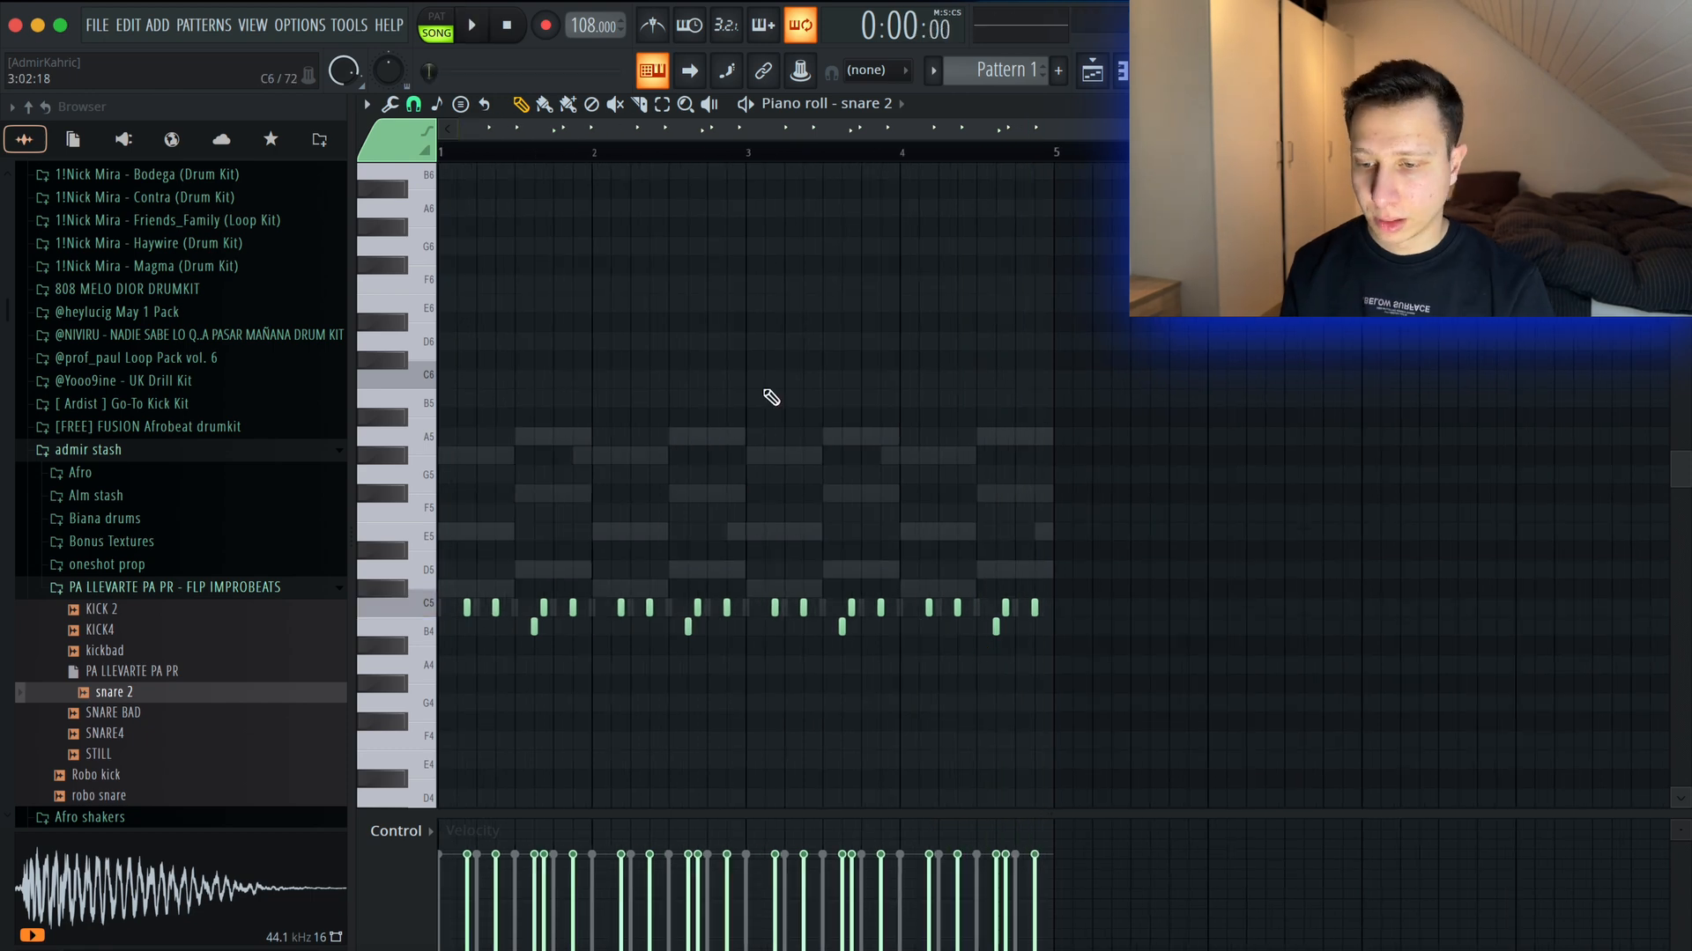
Lower the velocity of the four B4 snare 2 hits to about 60%.
{"action": "key", "text": "F6"}
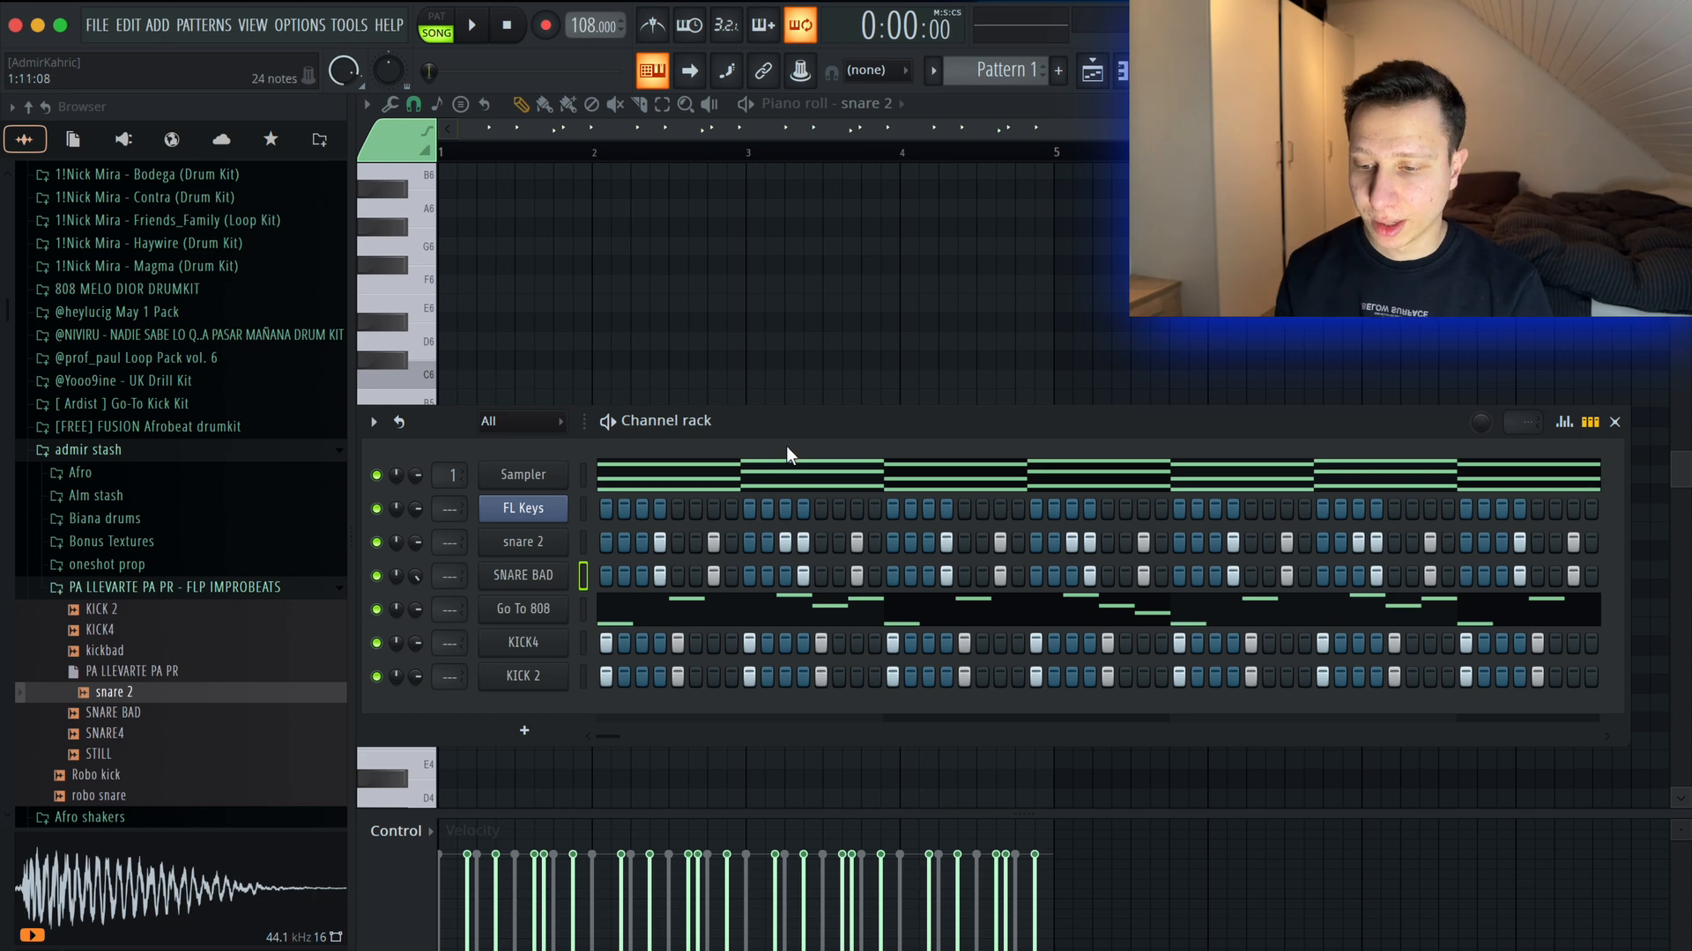
{"action": "key", "text": "F6"}
{"action": "scroll", "coordinate": [663, 649], "scroll_direction": "up", "scroll_amount": 3}
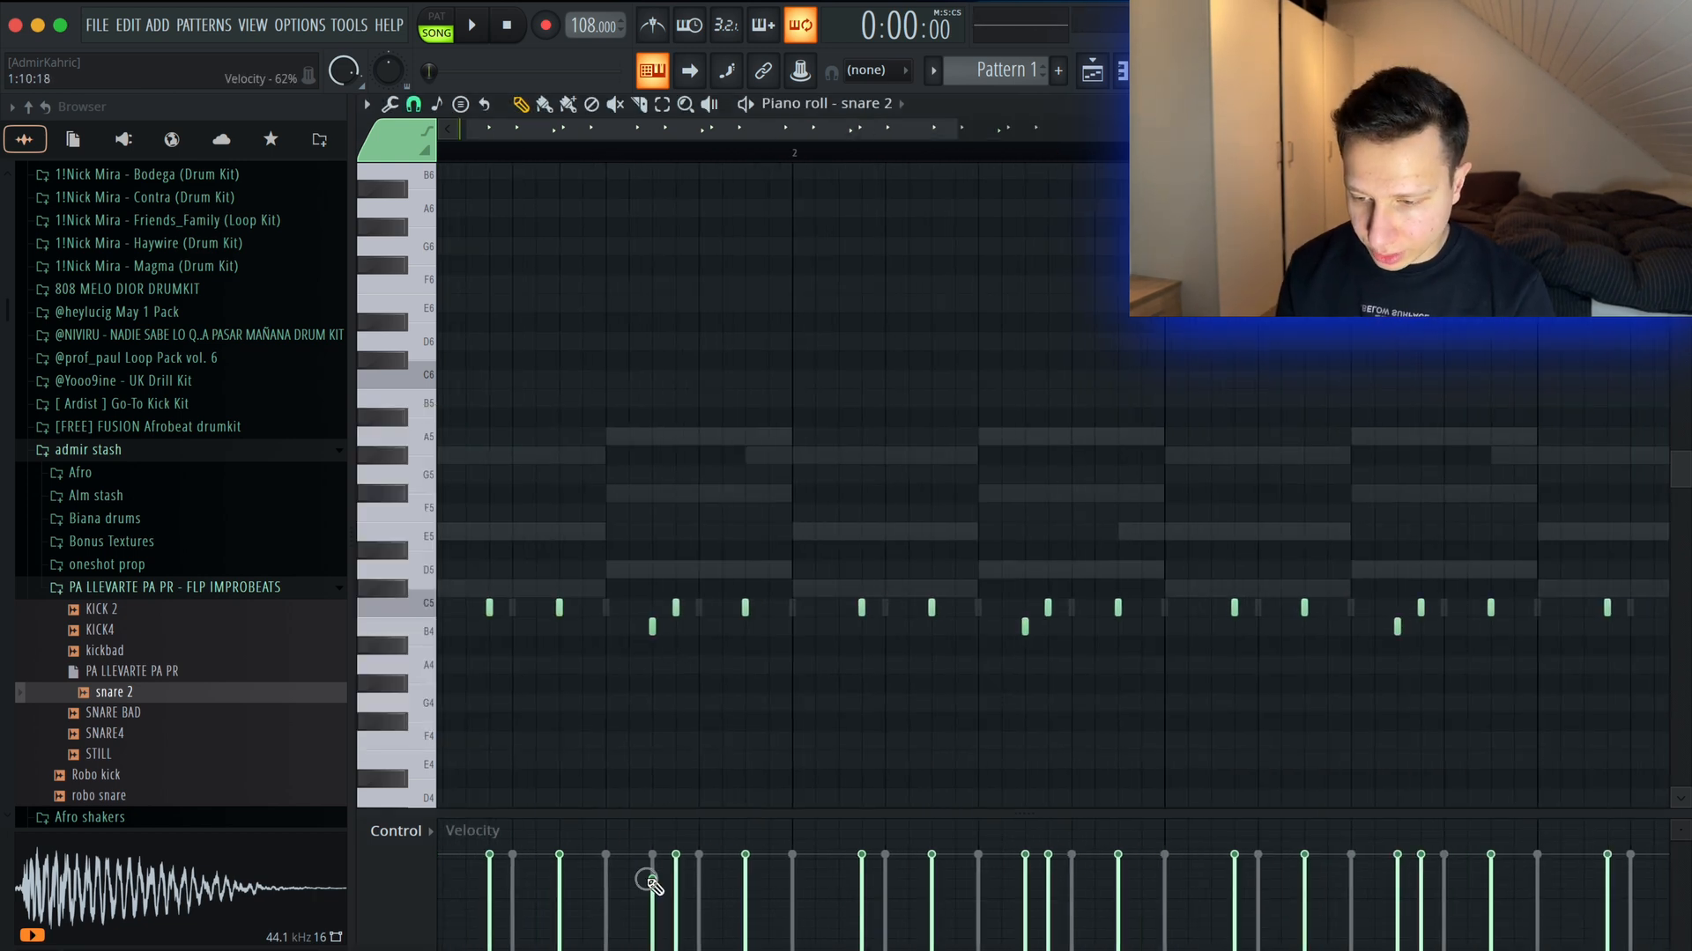
{"action": "scroll", "coordinate": [999, 881], "scroll_direction": "down", "scroll_amount": 1}
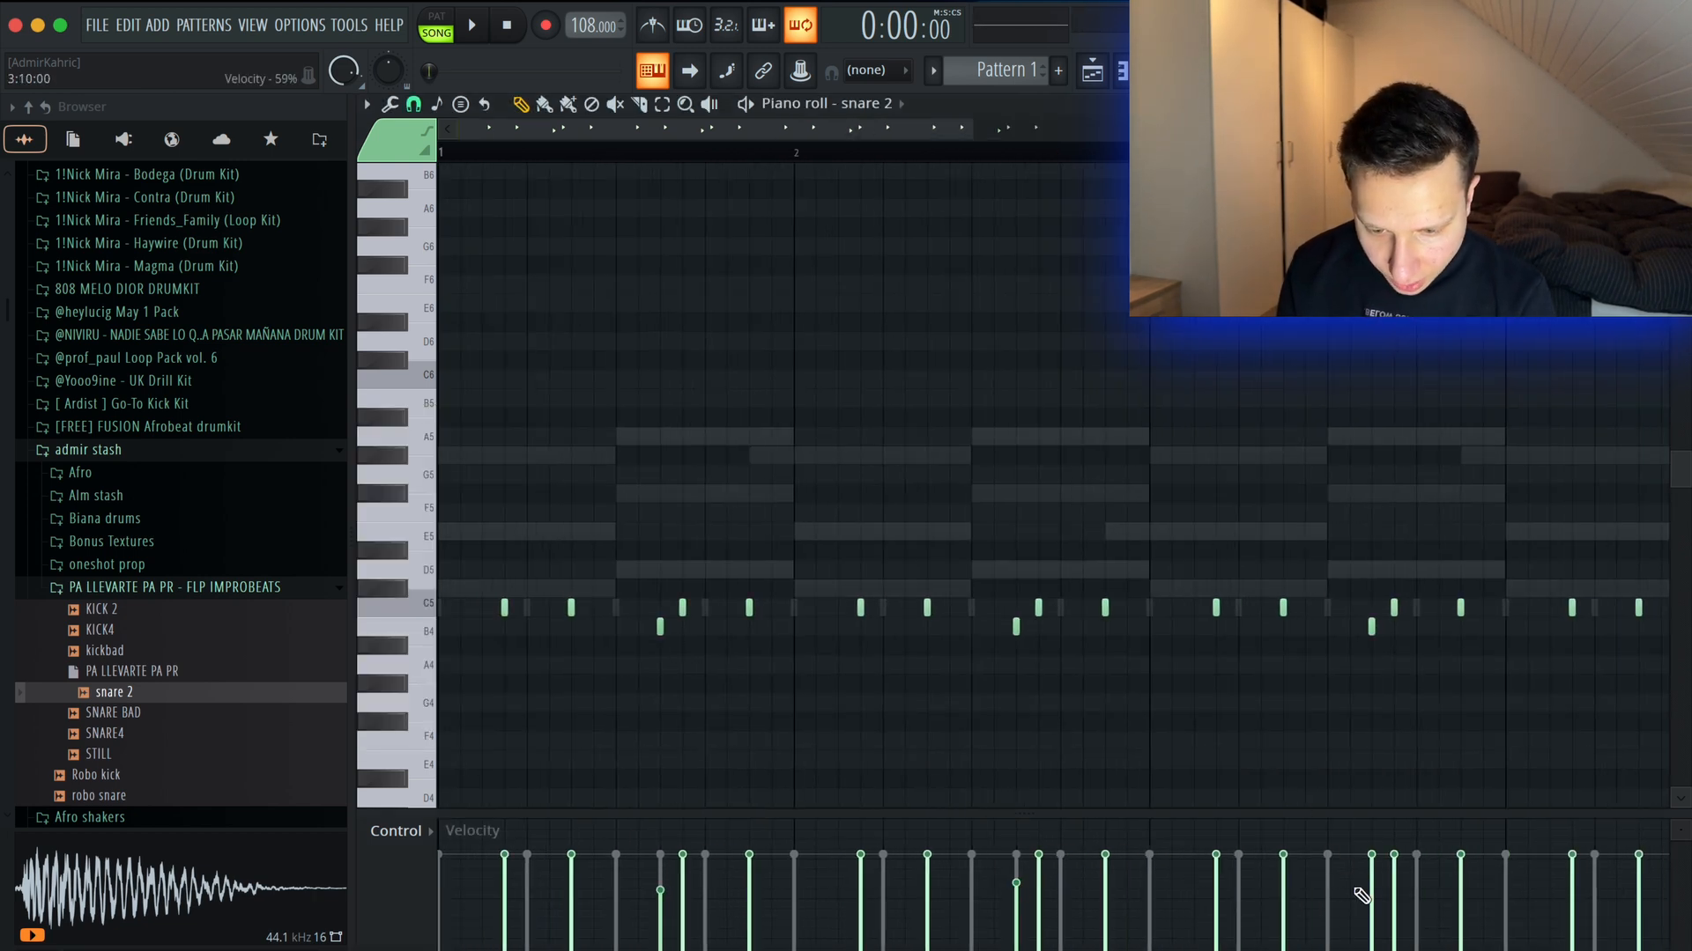
{"action": "scroll", "coordinate": [491, 554], "scroll_direction": "down", "scroll_amount": 3}
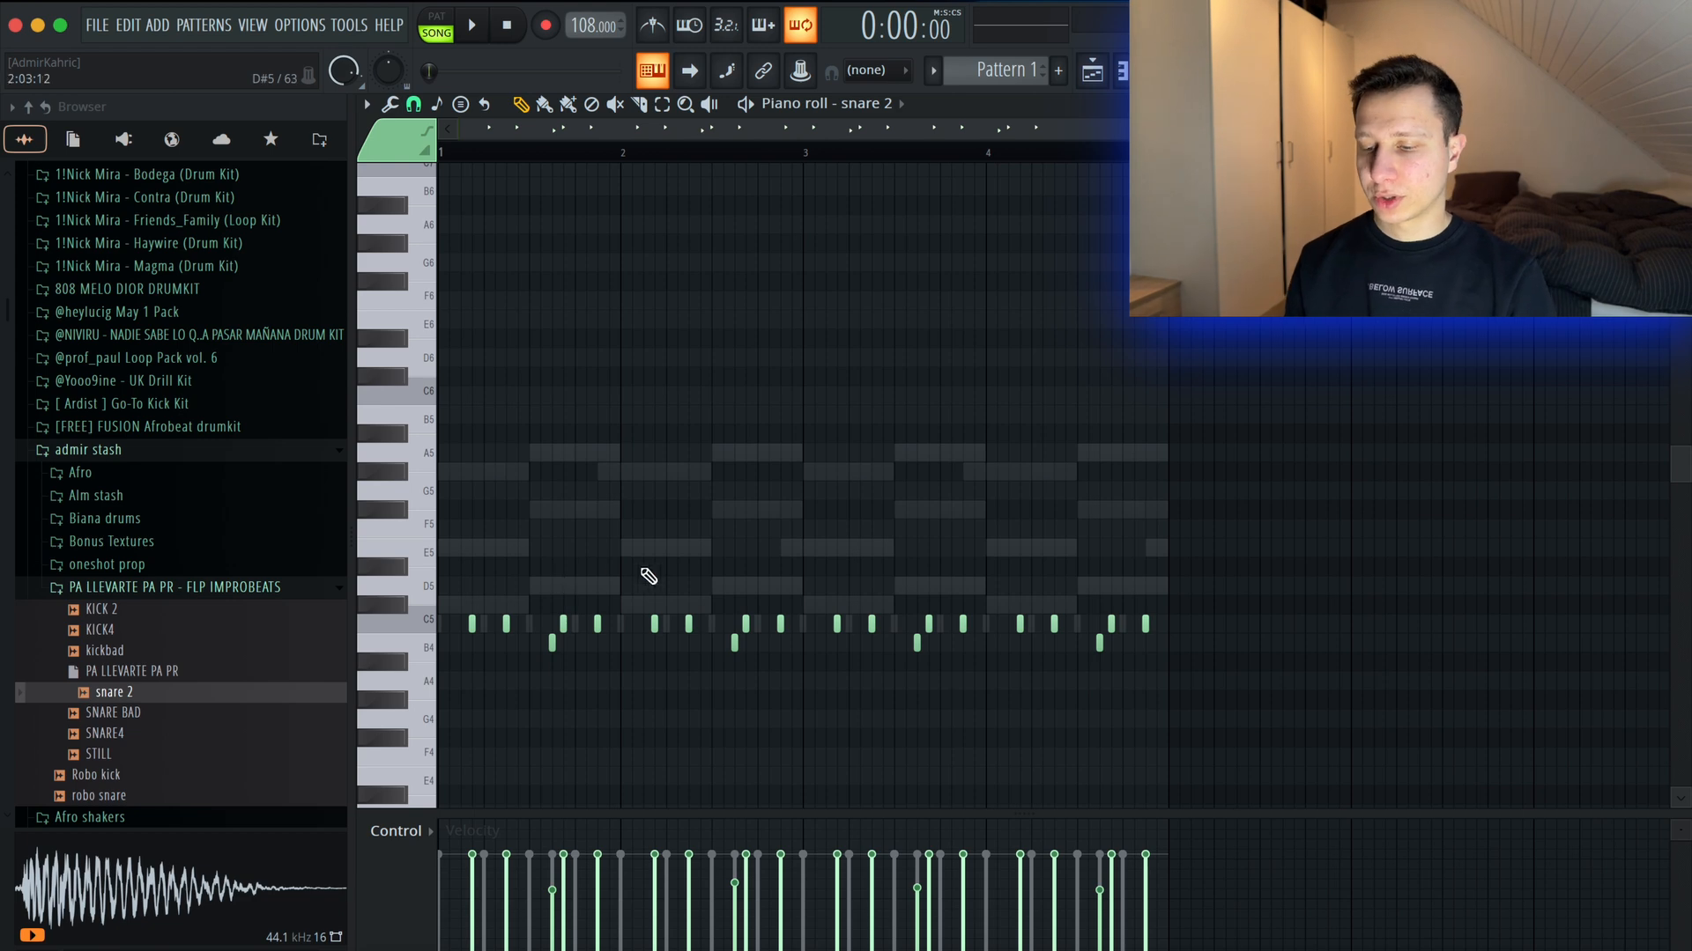
Pan the B4 snare 2 hits alternately, left in bars 1 and 3 and about 50% right in bars 2 and 4.
{"action": "left_click", "coordinate": [529, 826]}
{"action": "left_click", "coordinate": [472, 865]}
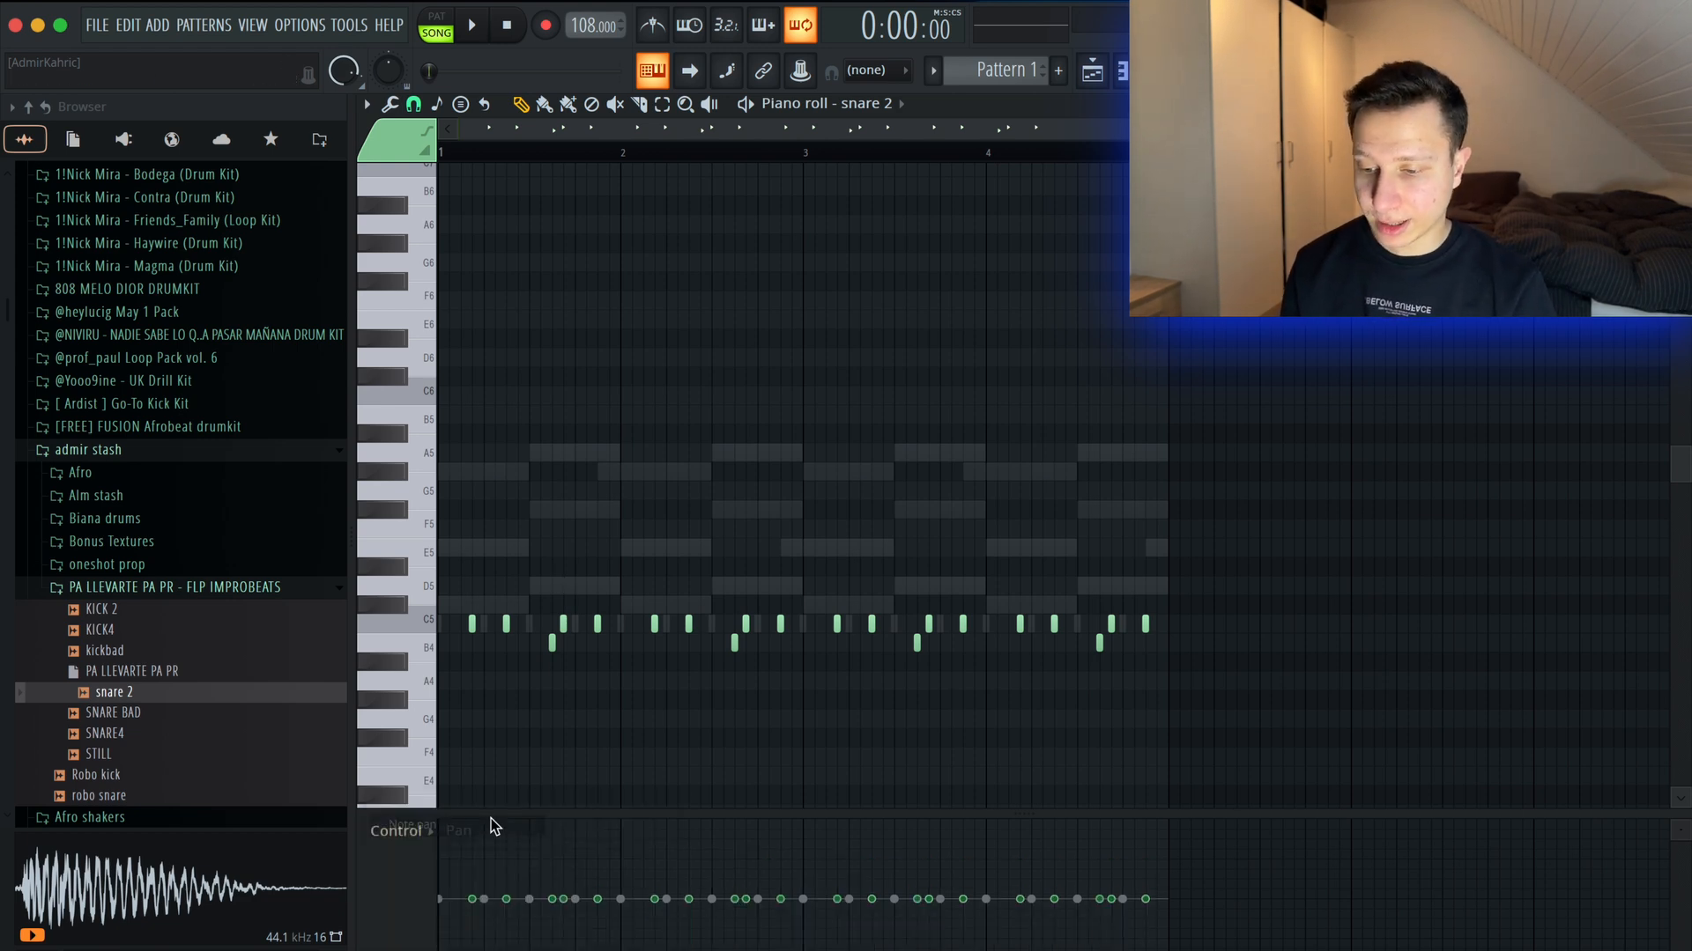
{"action": "scroll", "coordinate": [529, 841], "scroll_direction": "up", "scroll_amount": 2}
{"action": "scroll", "coordinate": [564, 859], "scroll_direction": "left", "scroll_amount": 1}
{"action": "scroll", "coordinate": [564, 859], "scroll_direction": "down", "scroll_amount": 1}
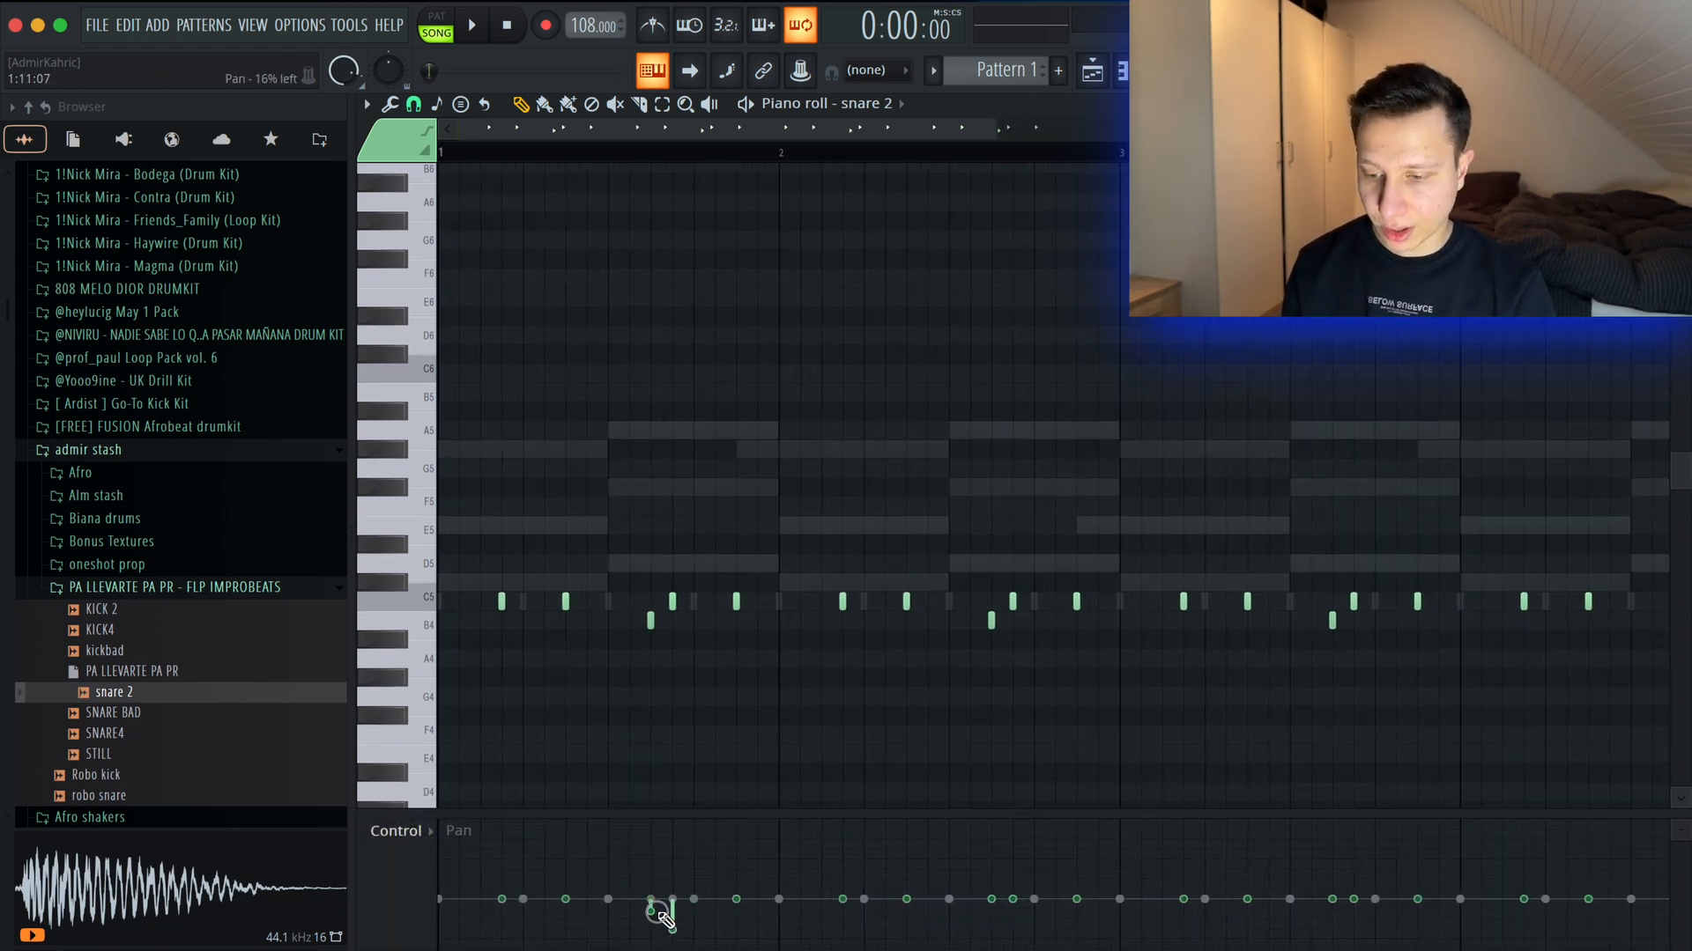
{"action": "key", "text": "space"}
{"action": "mouse_move", "coordinate": [657, 913]}
{"action": "left_mouse_down"}
{"action": "mouse_move", "coordinate": [672, 900]}
{"action": "mouse_move", "coordinate": [631, 923]}
{"action": "left_mouse_up"}
{"action": "scroll", "coordinate": [658, 676], "scroll_direction": "down", "scroll_amount": 1}
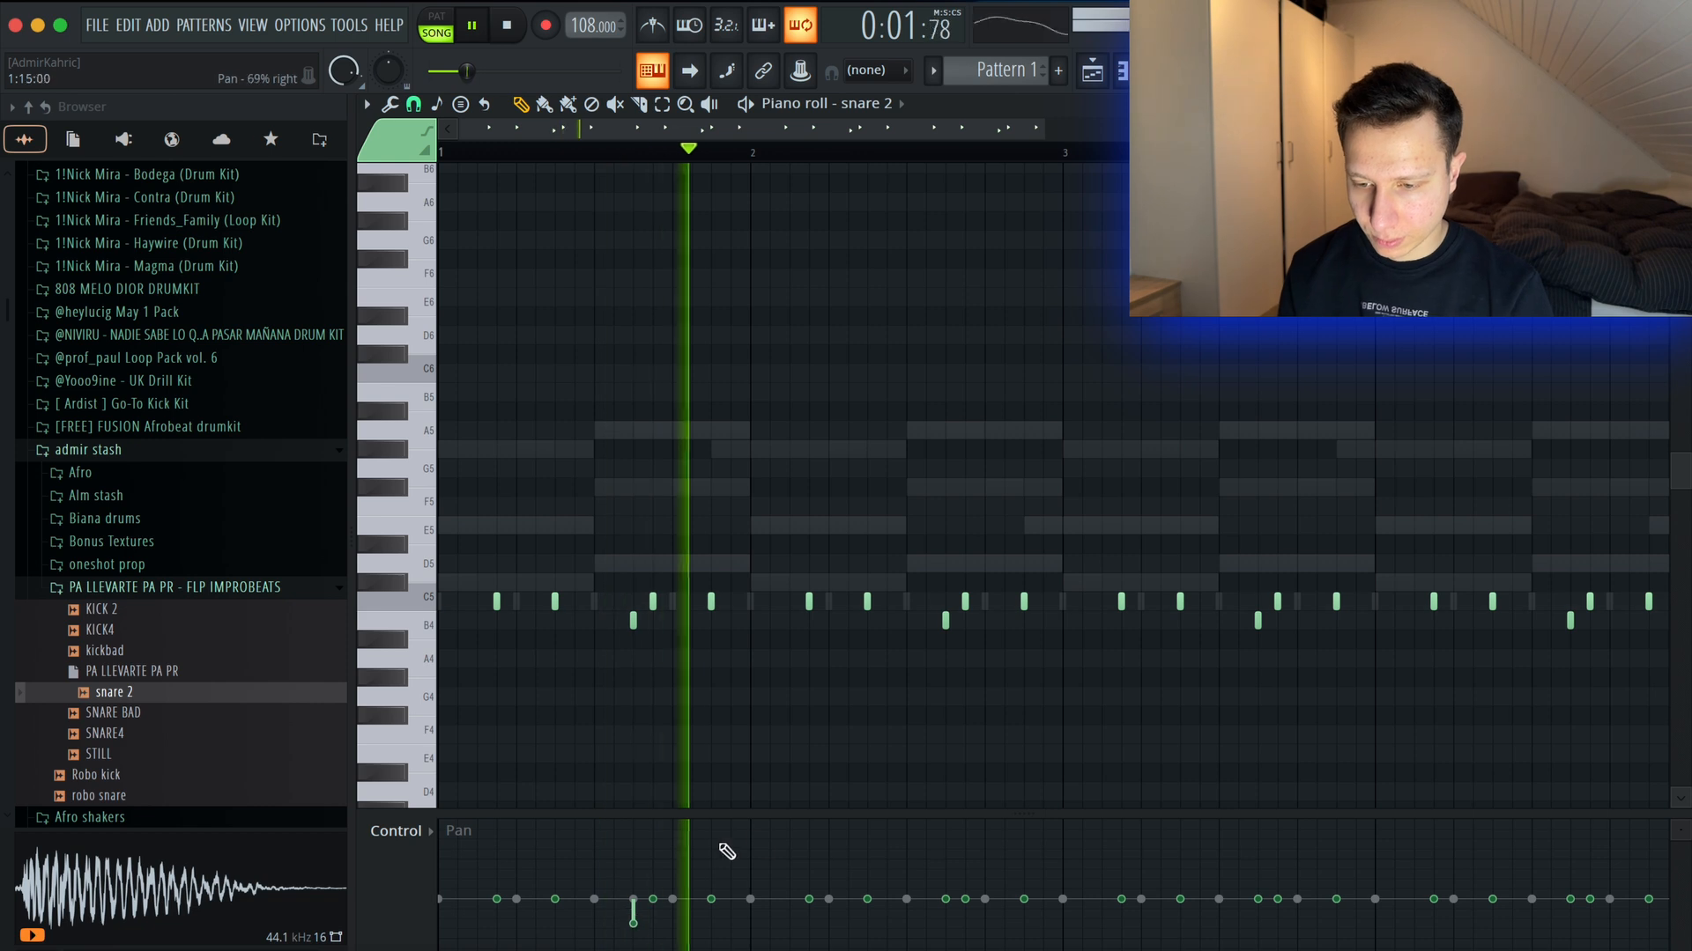
{"action": "left_click_drag", "start_coordinate": [945, 900], "coordinate": [947, 865]}
{"action": "scroll", "coordinate": [942, 869], "scroll_direction": "down", "scroll_amount": 1}
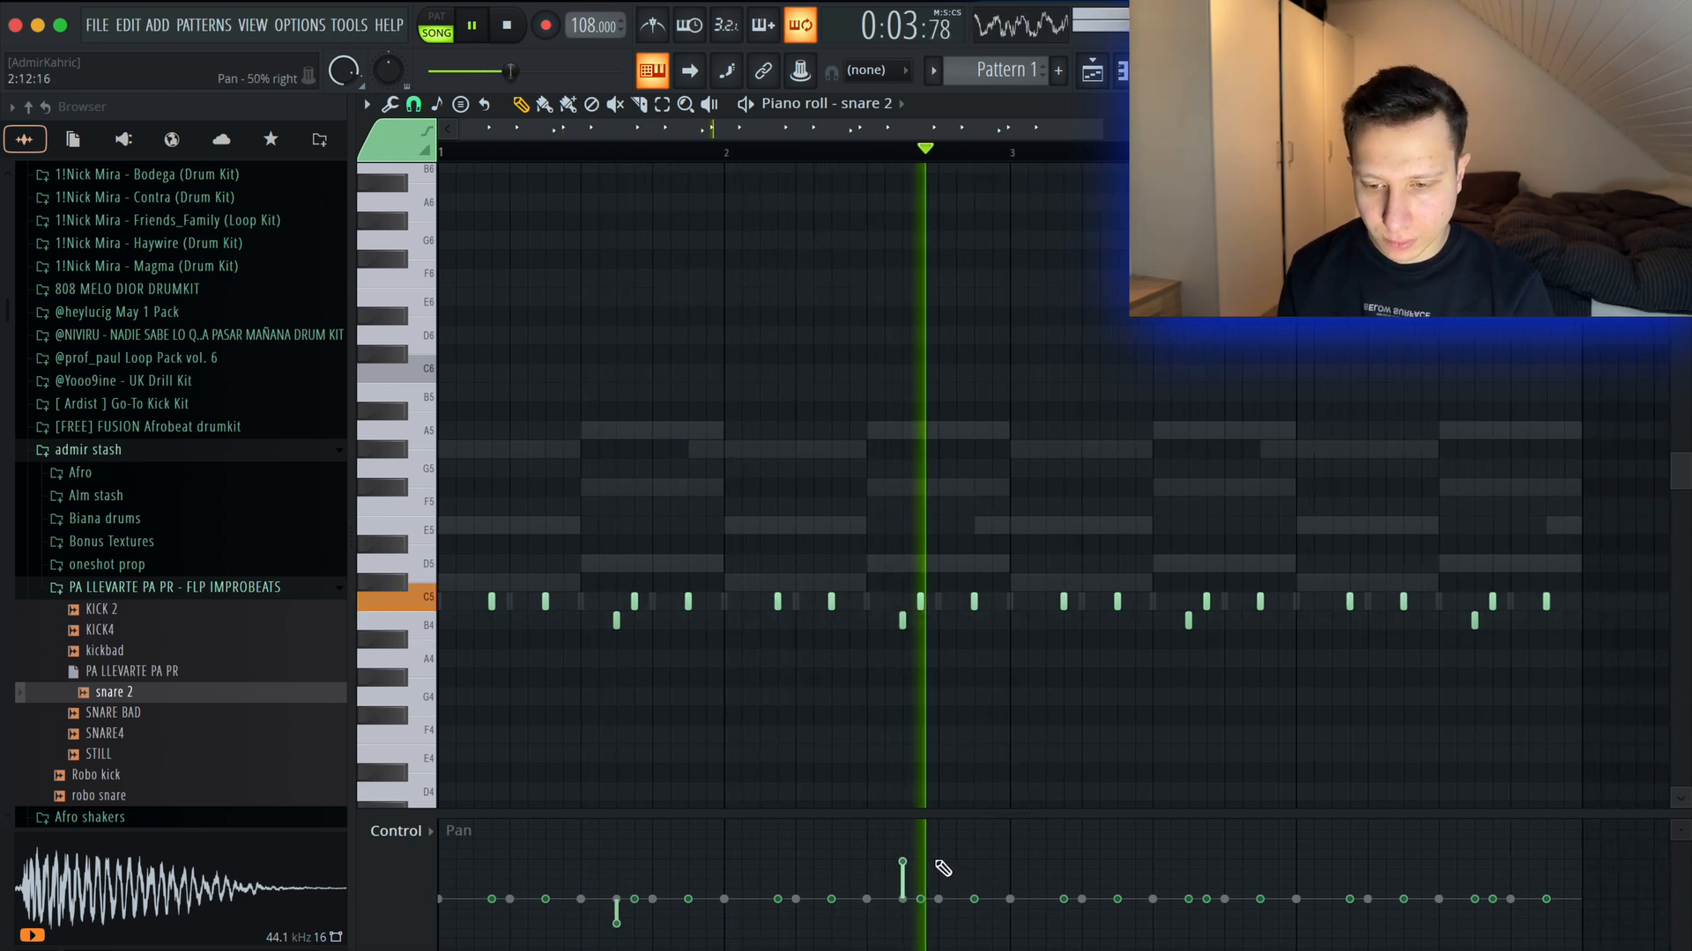
Add an Analog Lab V instrument as a channel below KICK 2.
{"action": "left_click_drag", "start_coordinate": [1569, 480], "coordinate": [992, 799]}
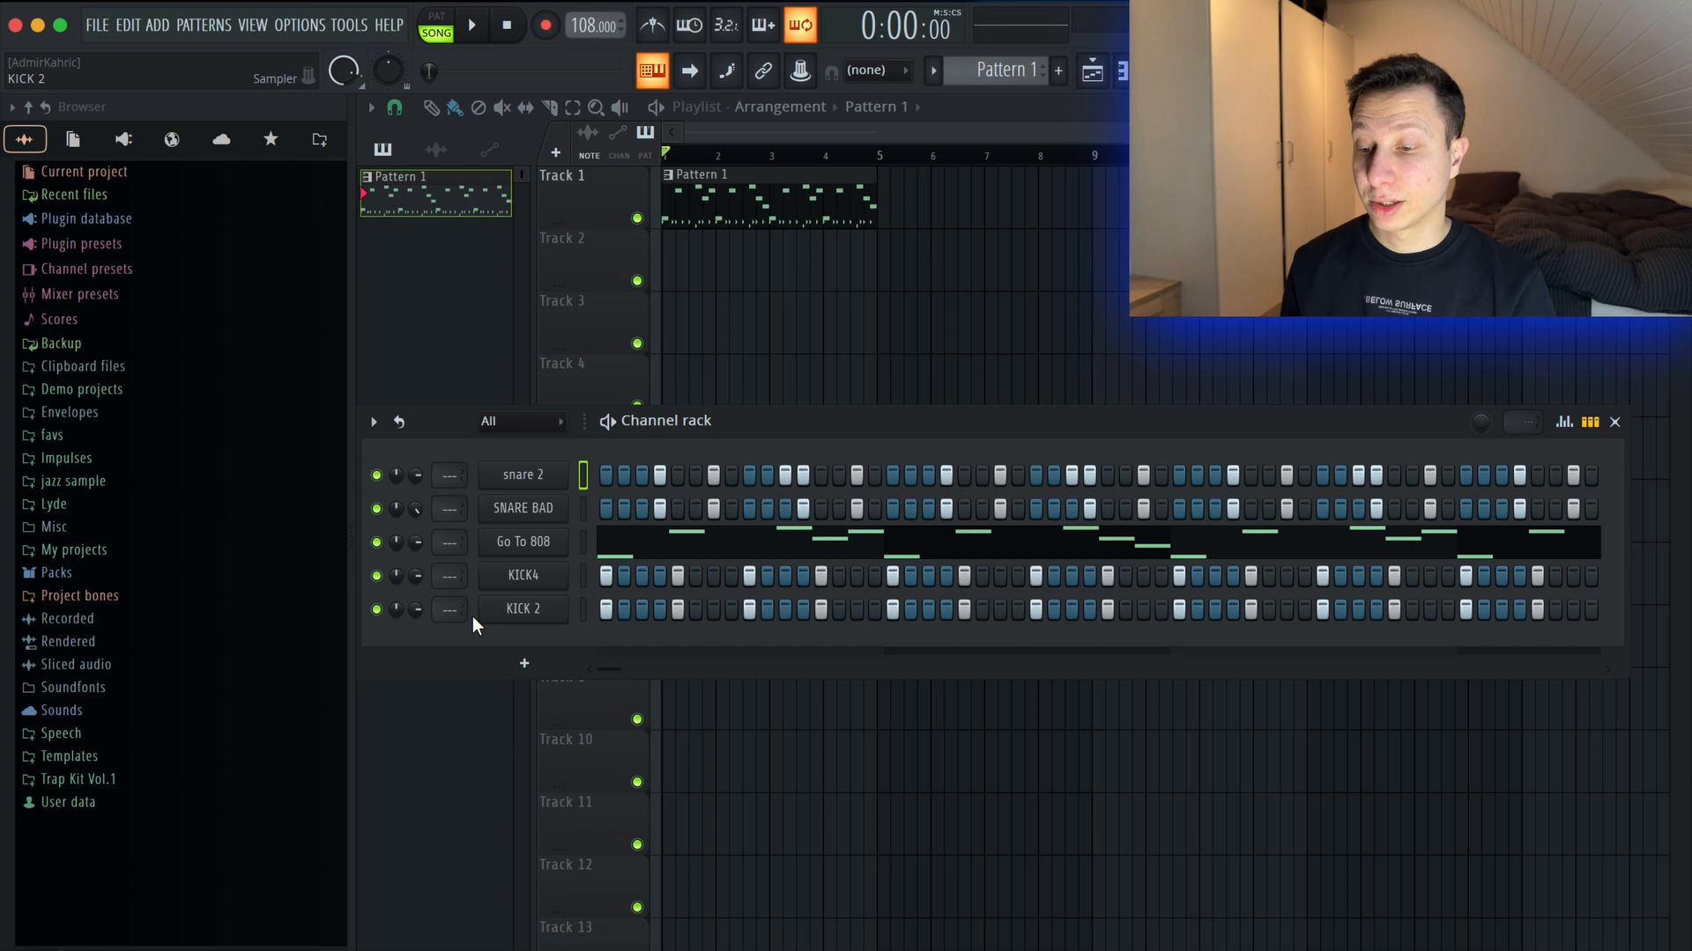
{"action": "left_click", "coordinate": [525, 663]}
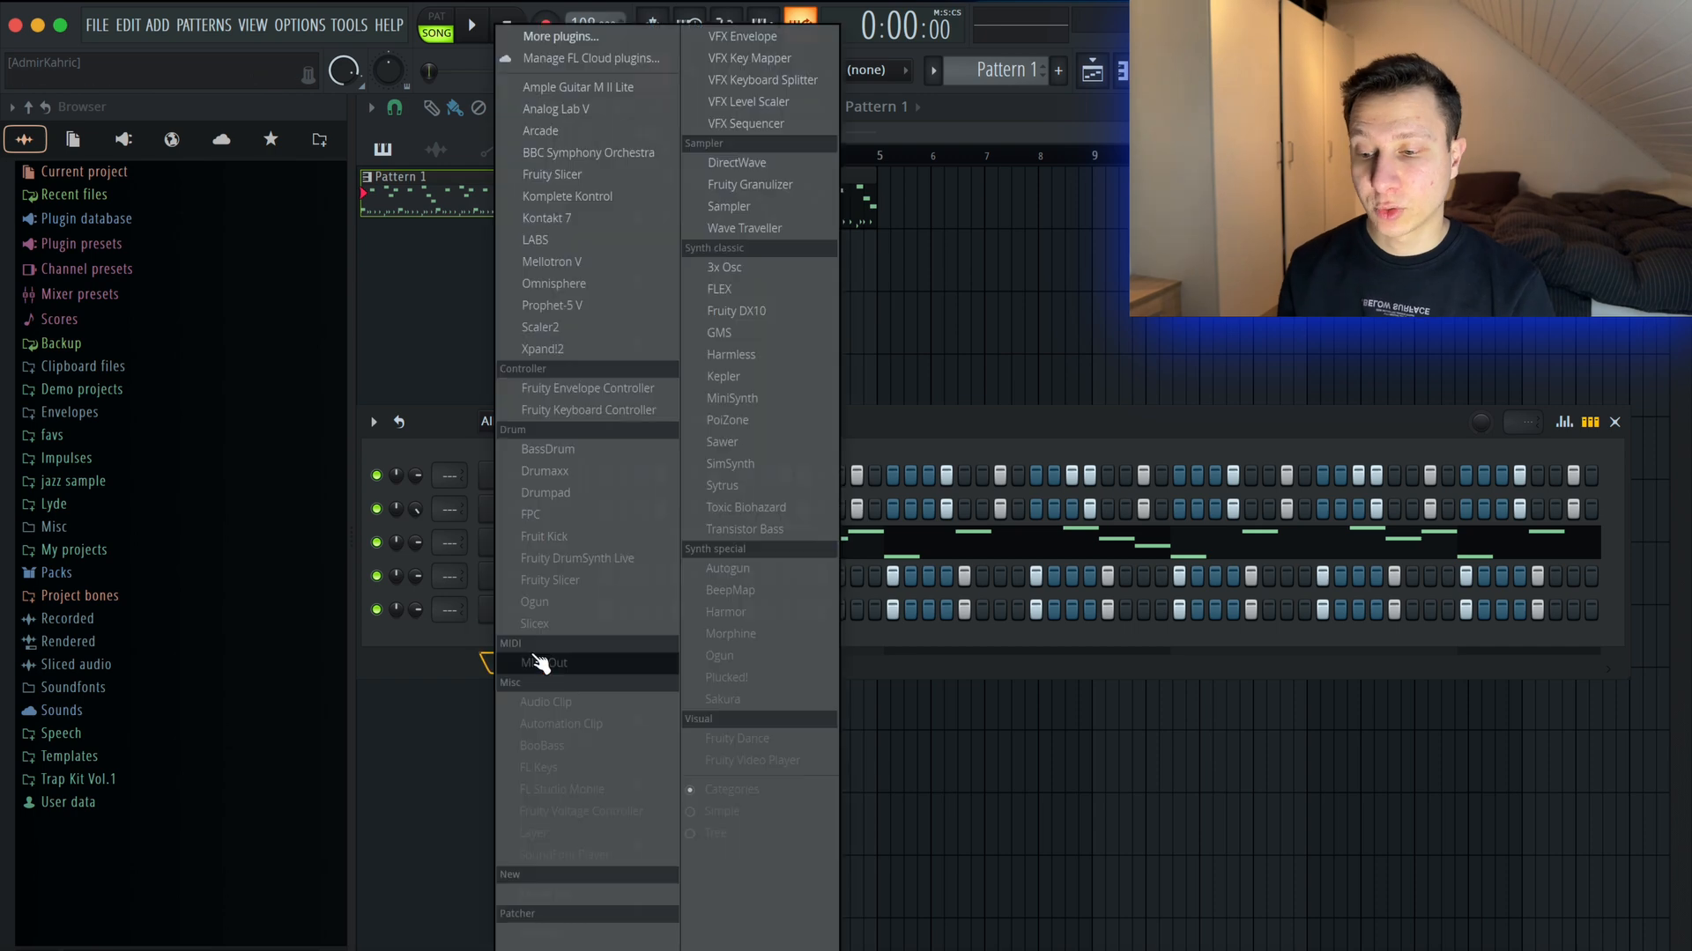
{"action": "left_click", "coordinate": [639, 114]}
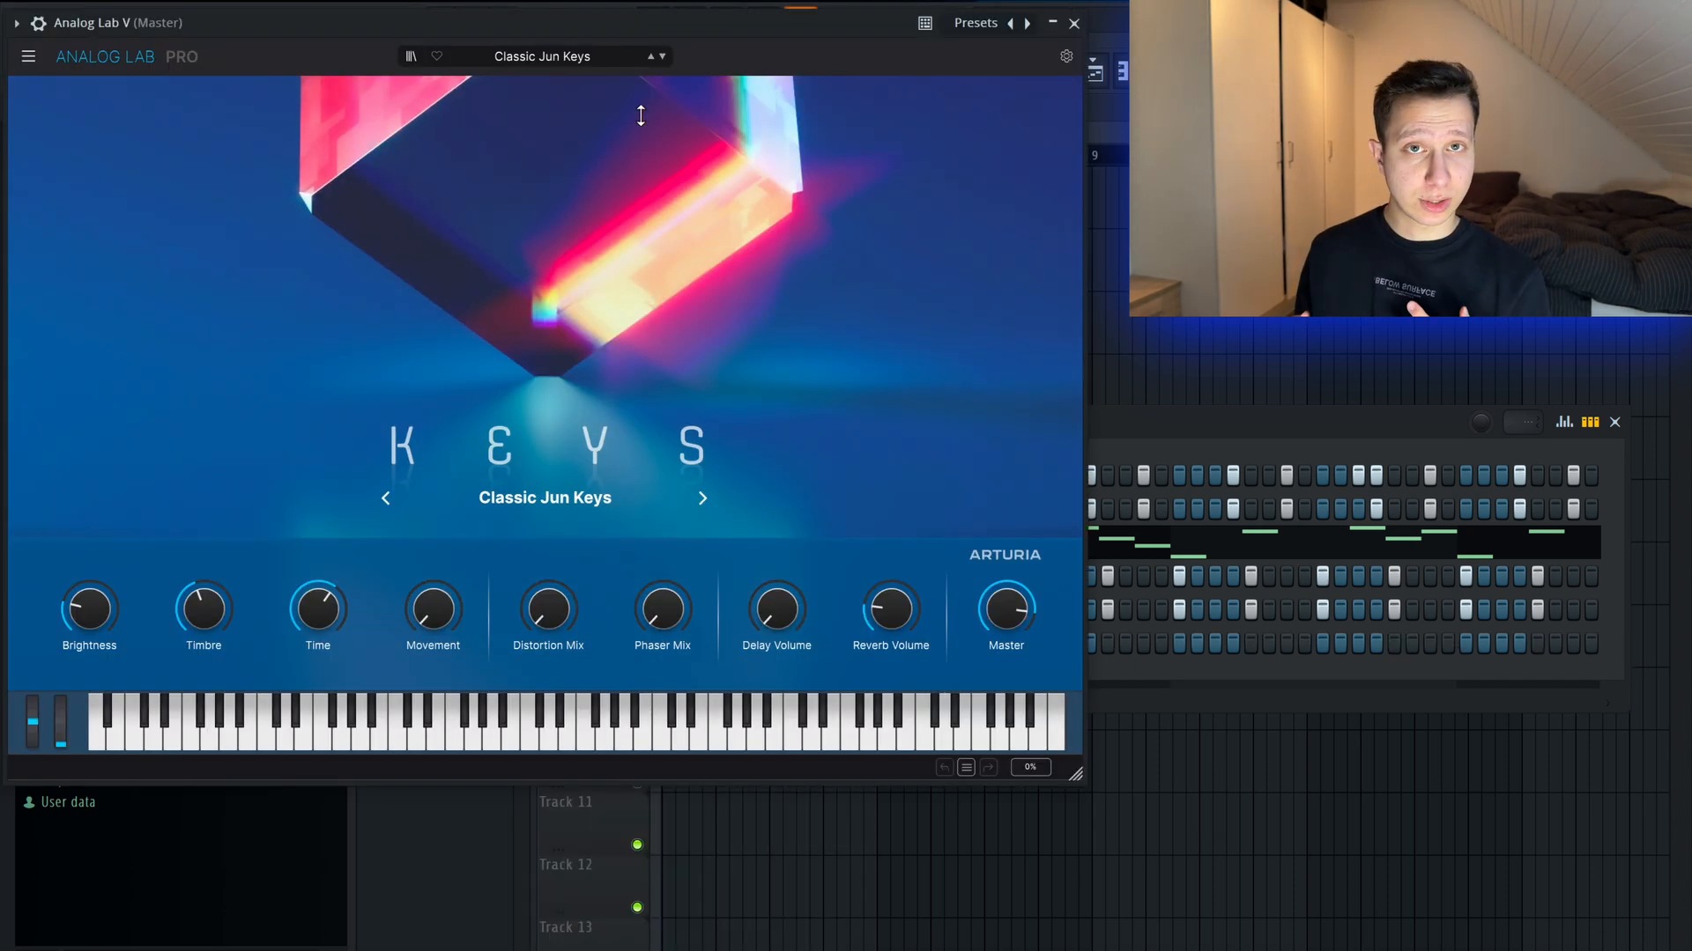
{"action": "left_click_drag", "start_coordinate": [669, 12], "coordinate": [911, 70]}
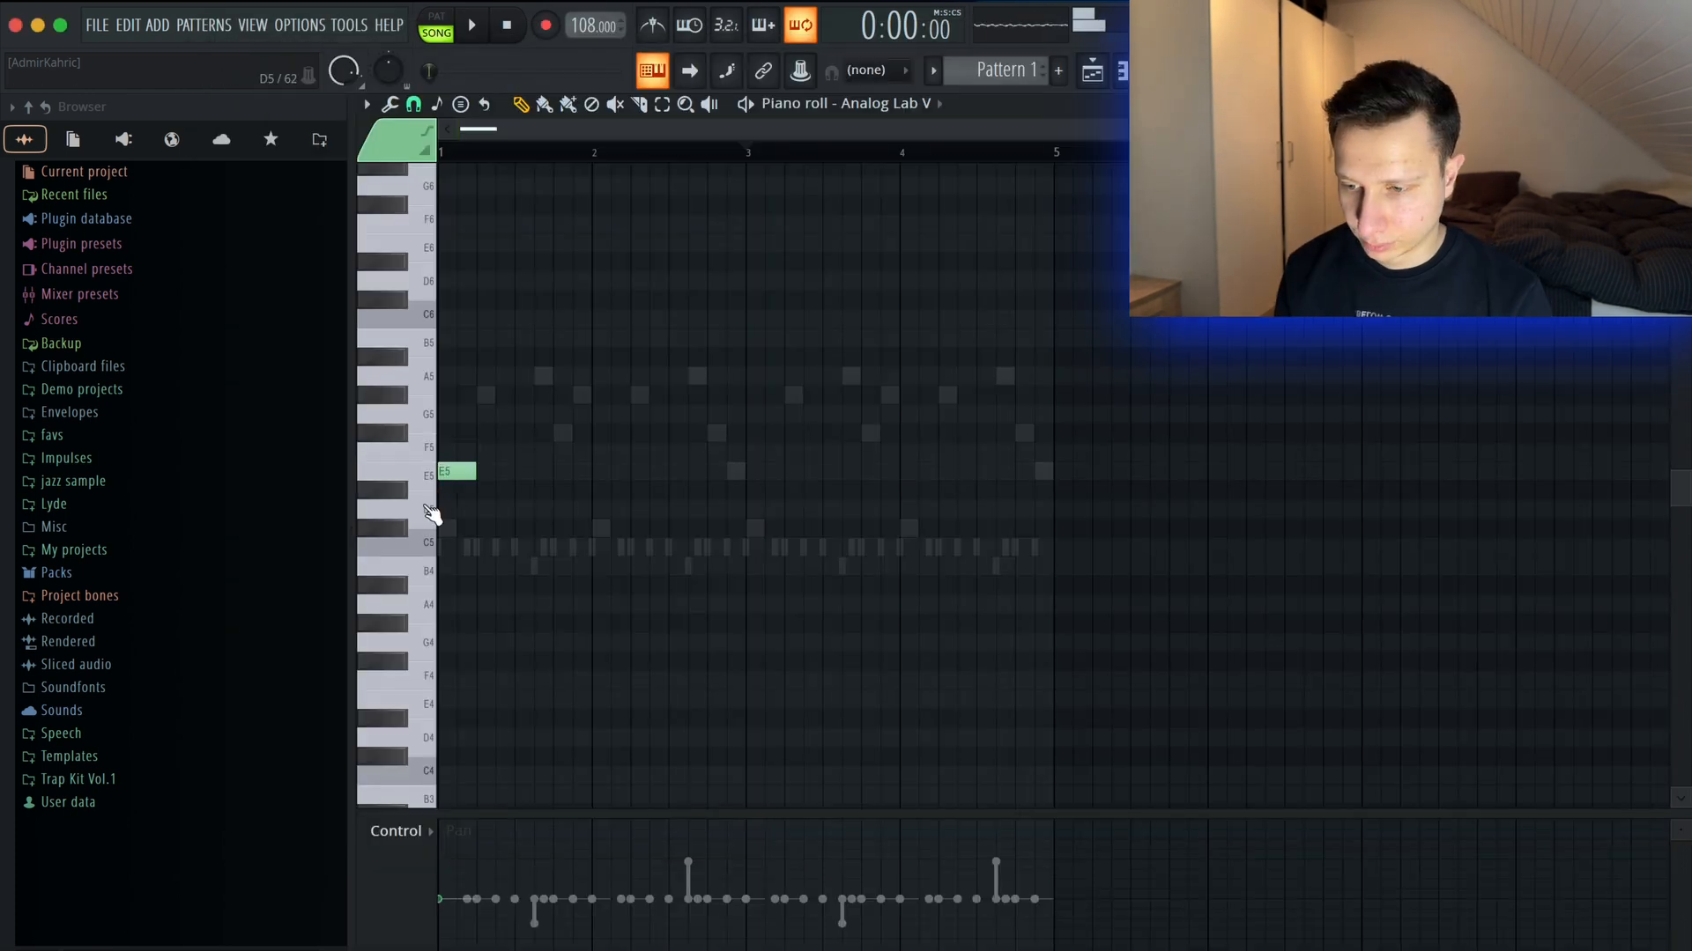
Place a B4 note midway through bar 1 and a D5 note at the start of bar 2 for Analog Lab V.
{"action": "key", "text": "space"}
{"action": "left_click", "coordinate": [534, 566]}
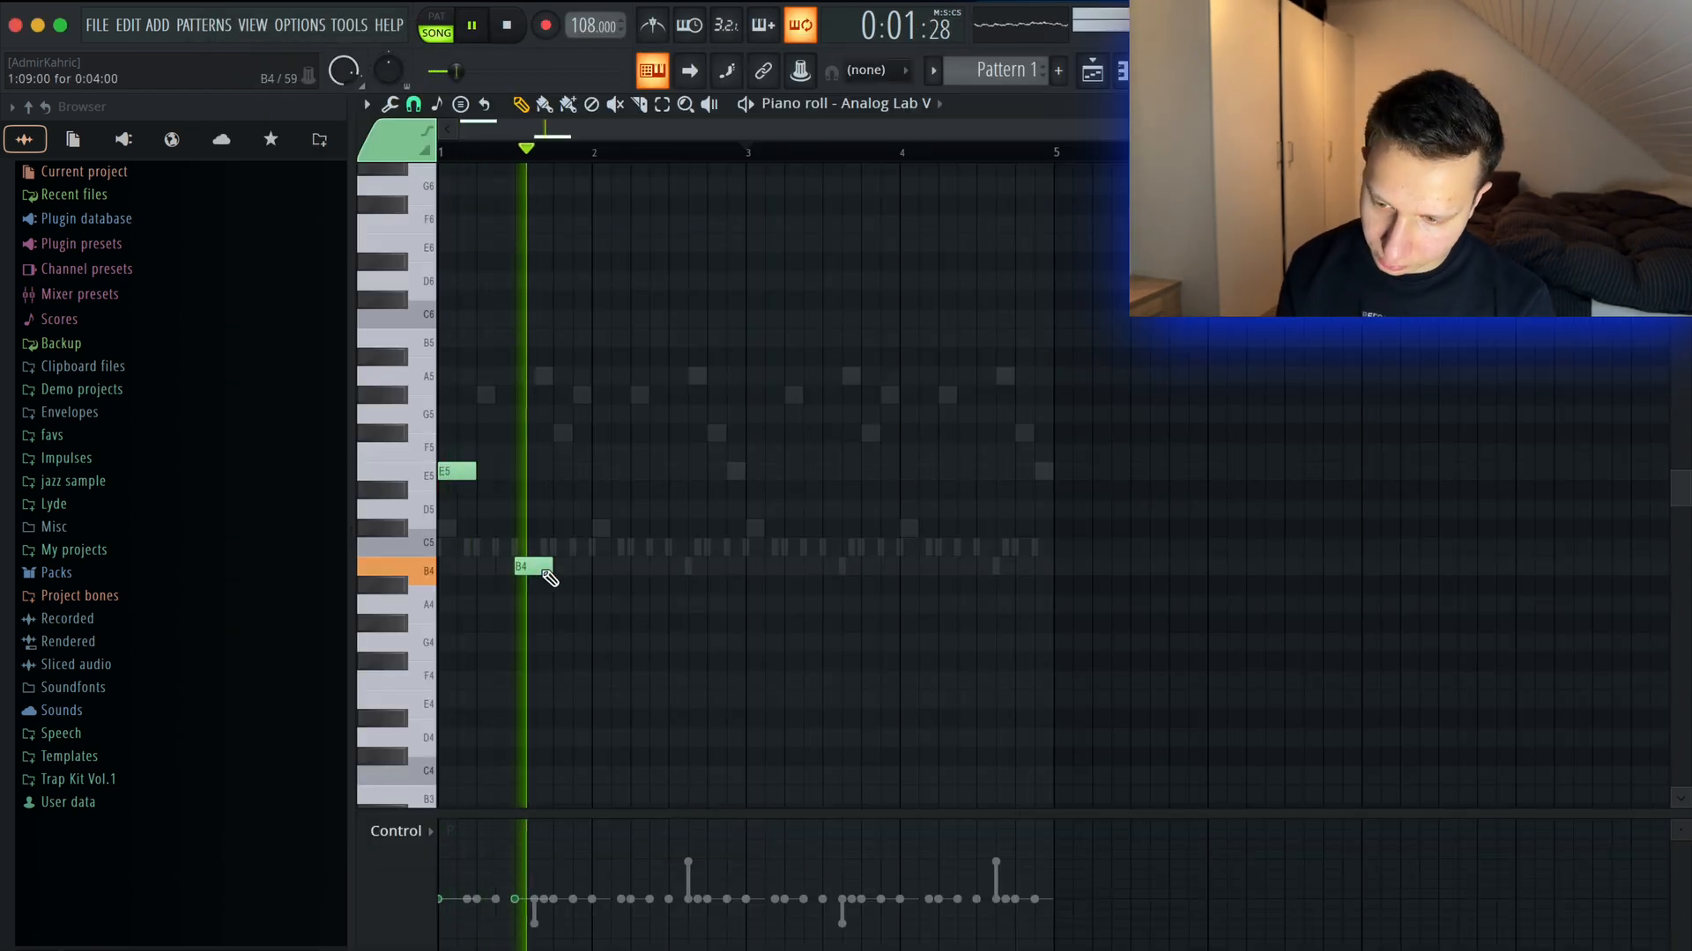
{"action": "left_click_drag", "start_coordinate": [597, 491], "coordinate": [611, 526]}
{"action": "key", "text": "space"}
{"action": "key", "text": "space"}
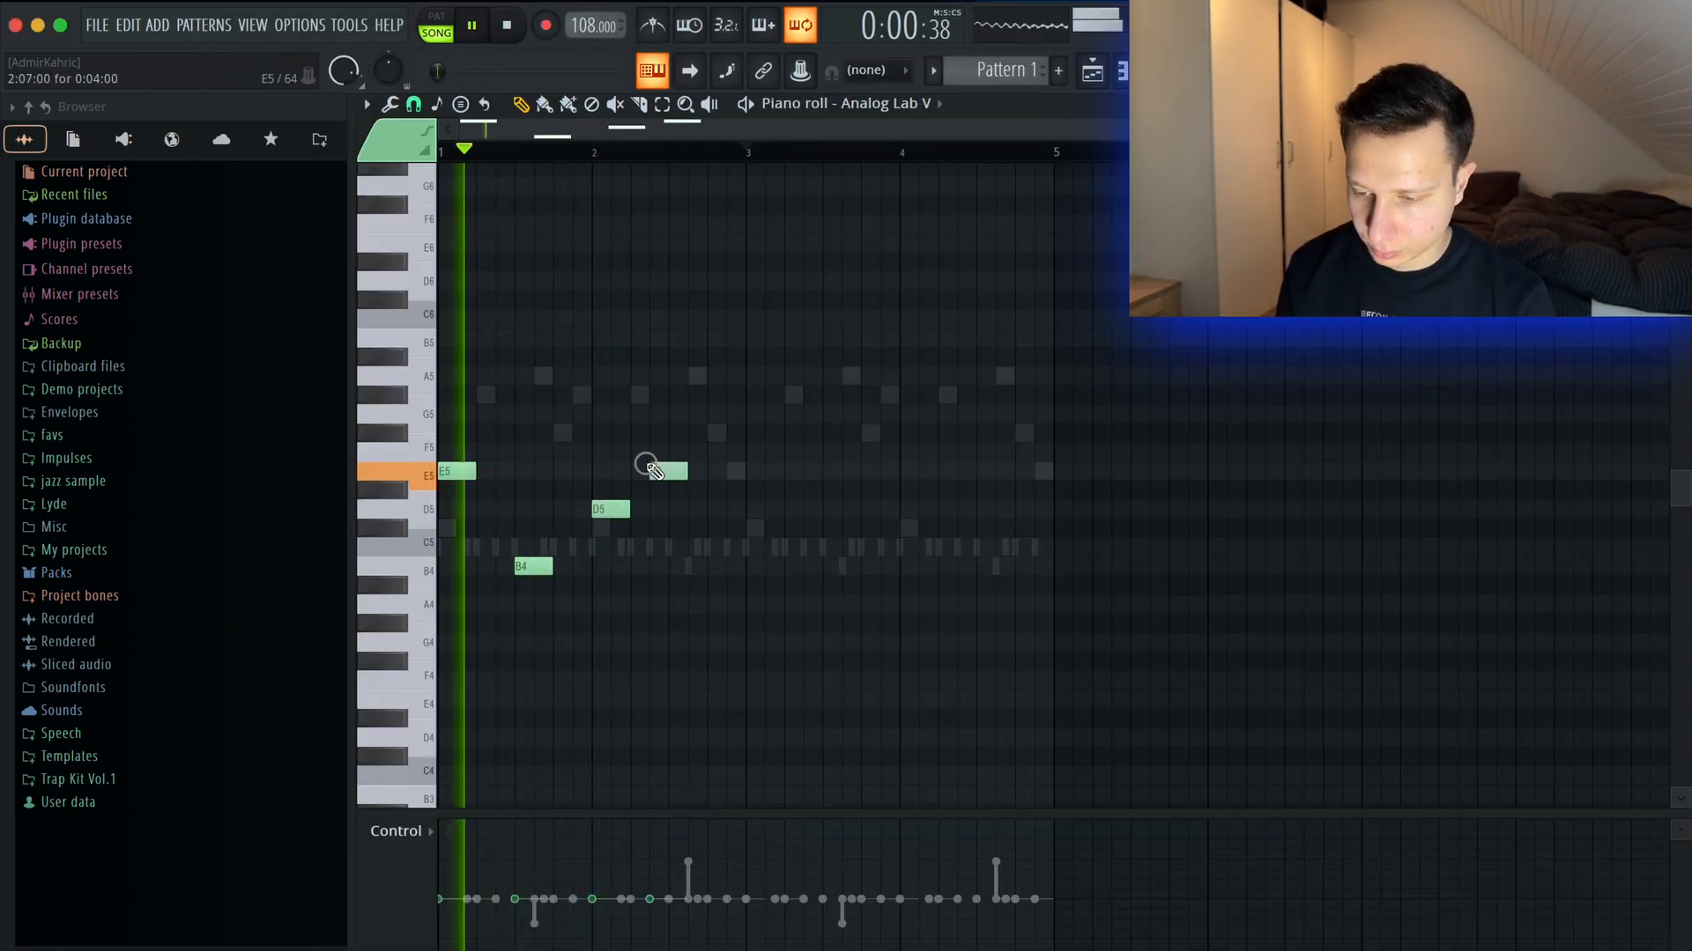
Raise the melody note at the start of bar 2 to D#5 and try higher pitches for it during playback.
{"action": "scroll", "coordinate": [677, 461], "scroll_direction": "up", "scroll_amount": 2}
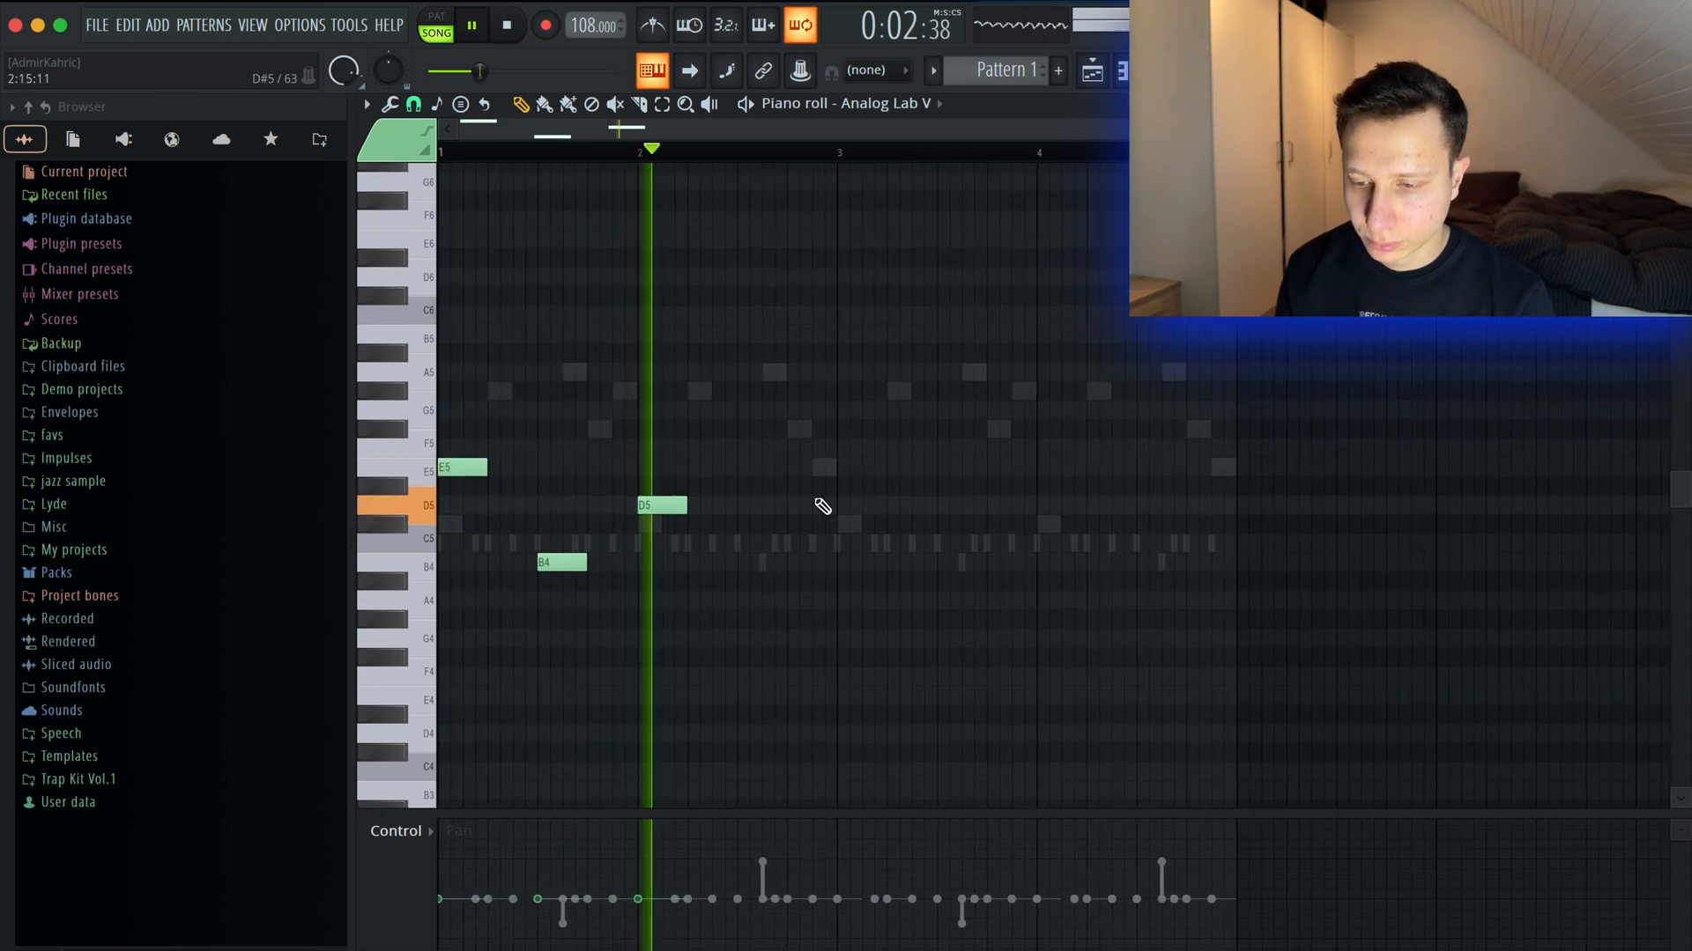
{"action": "key", "text": "space"}
{"action": "left_click_drag", "start_coordinate": [679, 507], "coordinate": [679, 488]}
{"action": "key", "text": "space"}
{"action": "left_click", "coordinate": [677, 429]}
{"action": "right_click", "coordinate": [677, 429]}
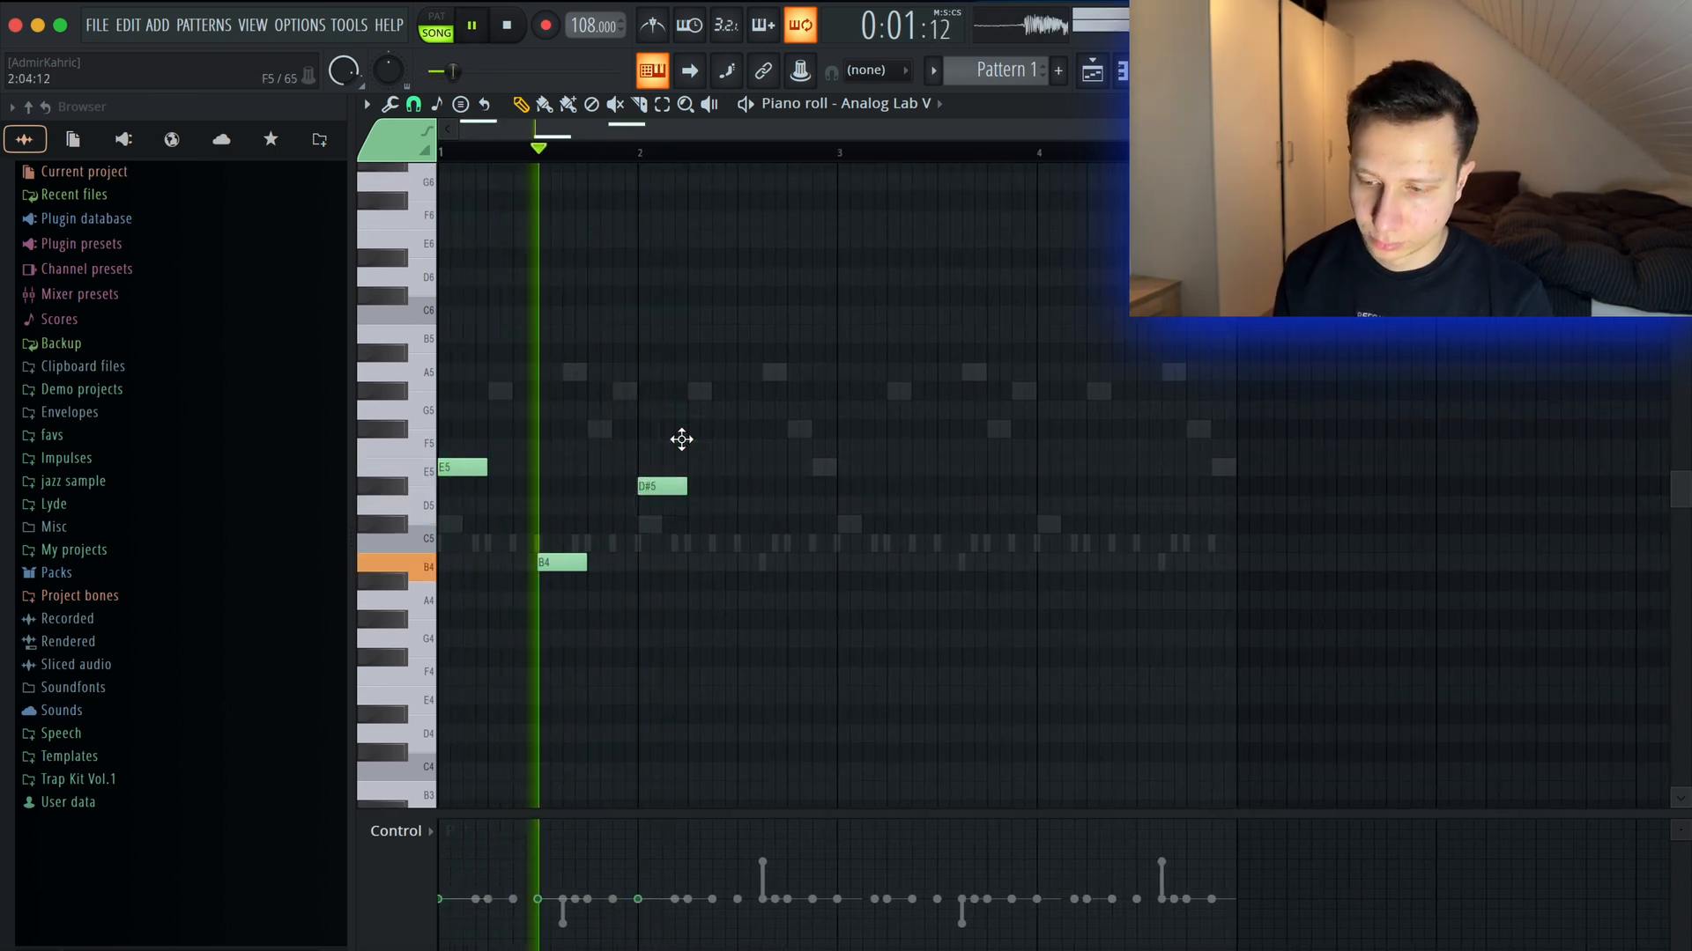
{"action": "key", "text": "space"}
{"action": "left_click_drag", "start_coordinate": [668, 487], "coordinate": [623, 438]}
{"action": "key", "text": "space"}
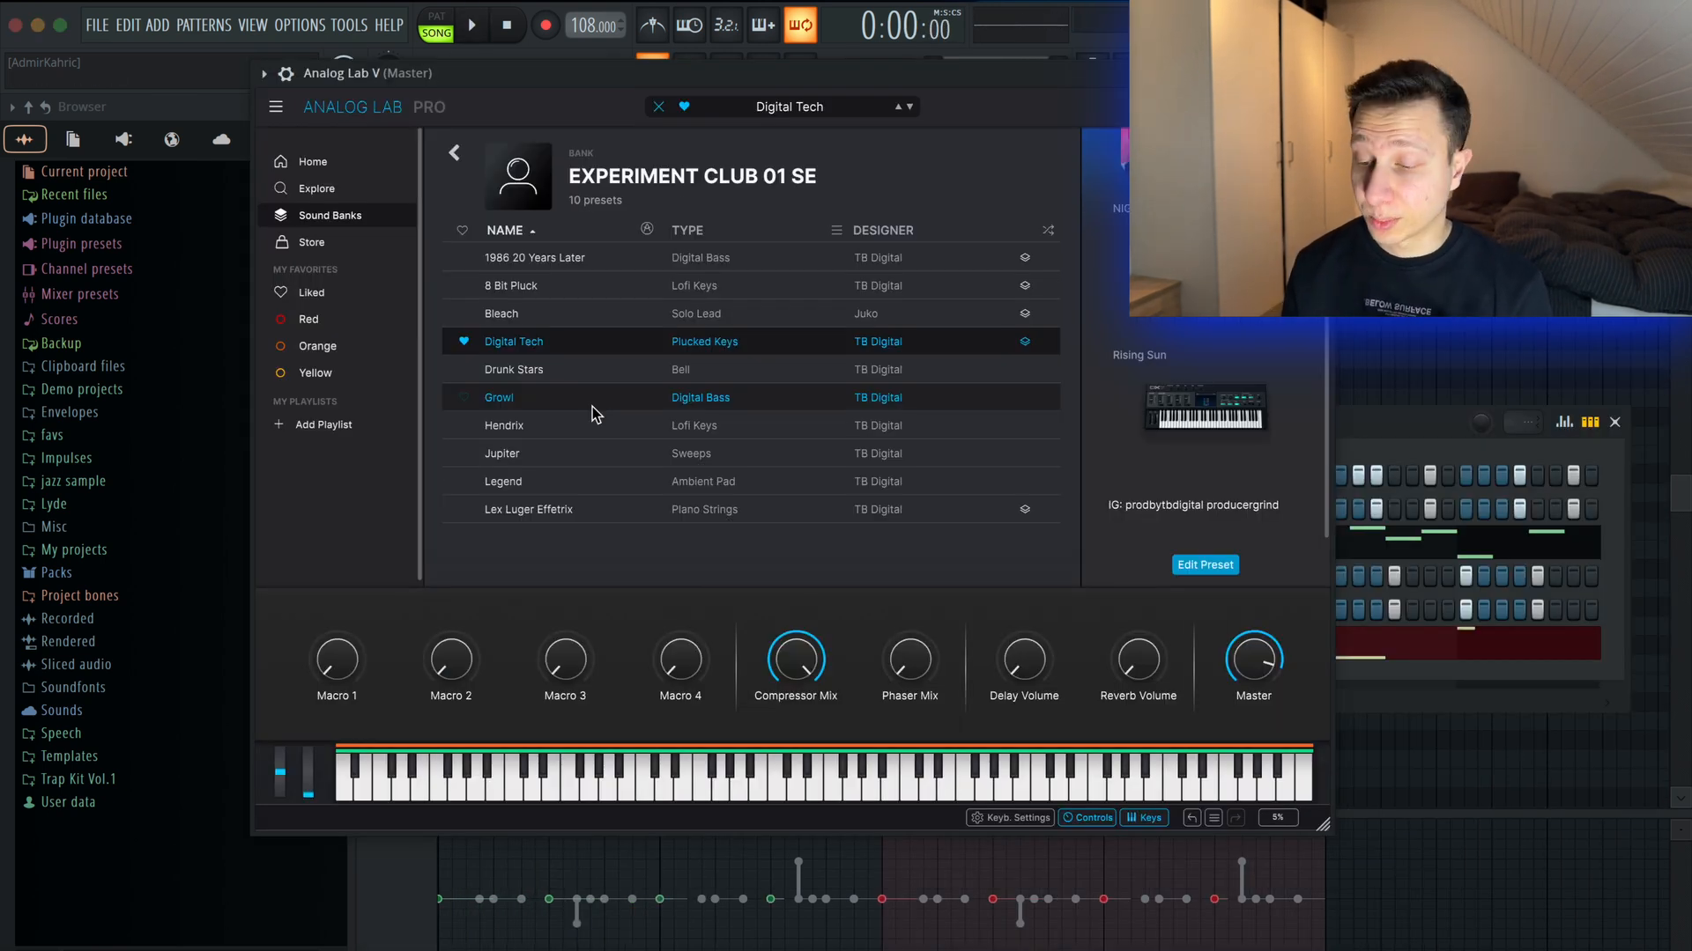
Load the Drunk Stars preset in Analog Lab V, close its window and clear the time selection over bars 3 and 4.
{"action": "key", "text": "space"}
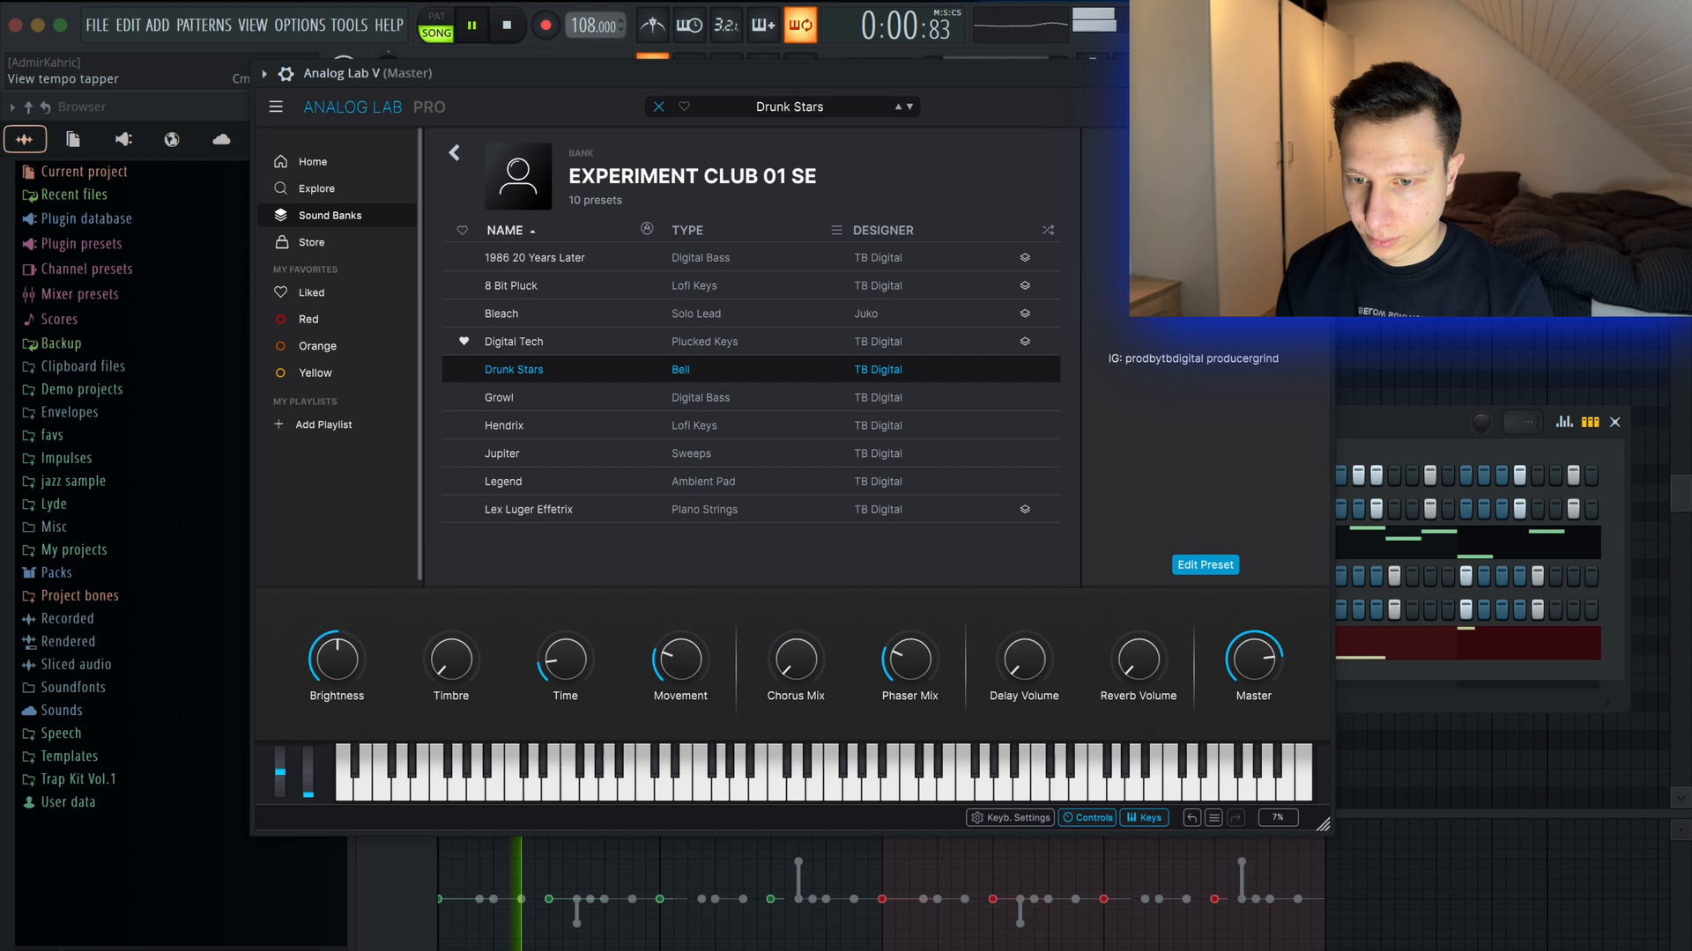
{"action": "left_click", "coordinate": [1314, 73]}
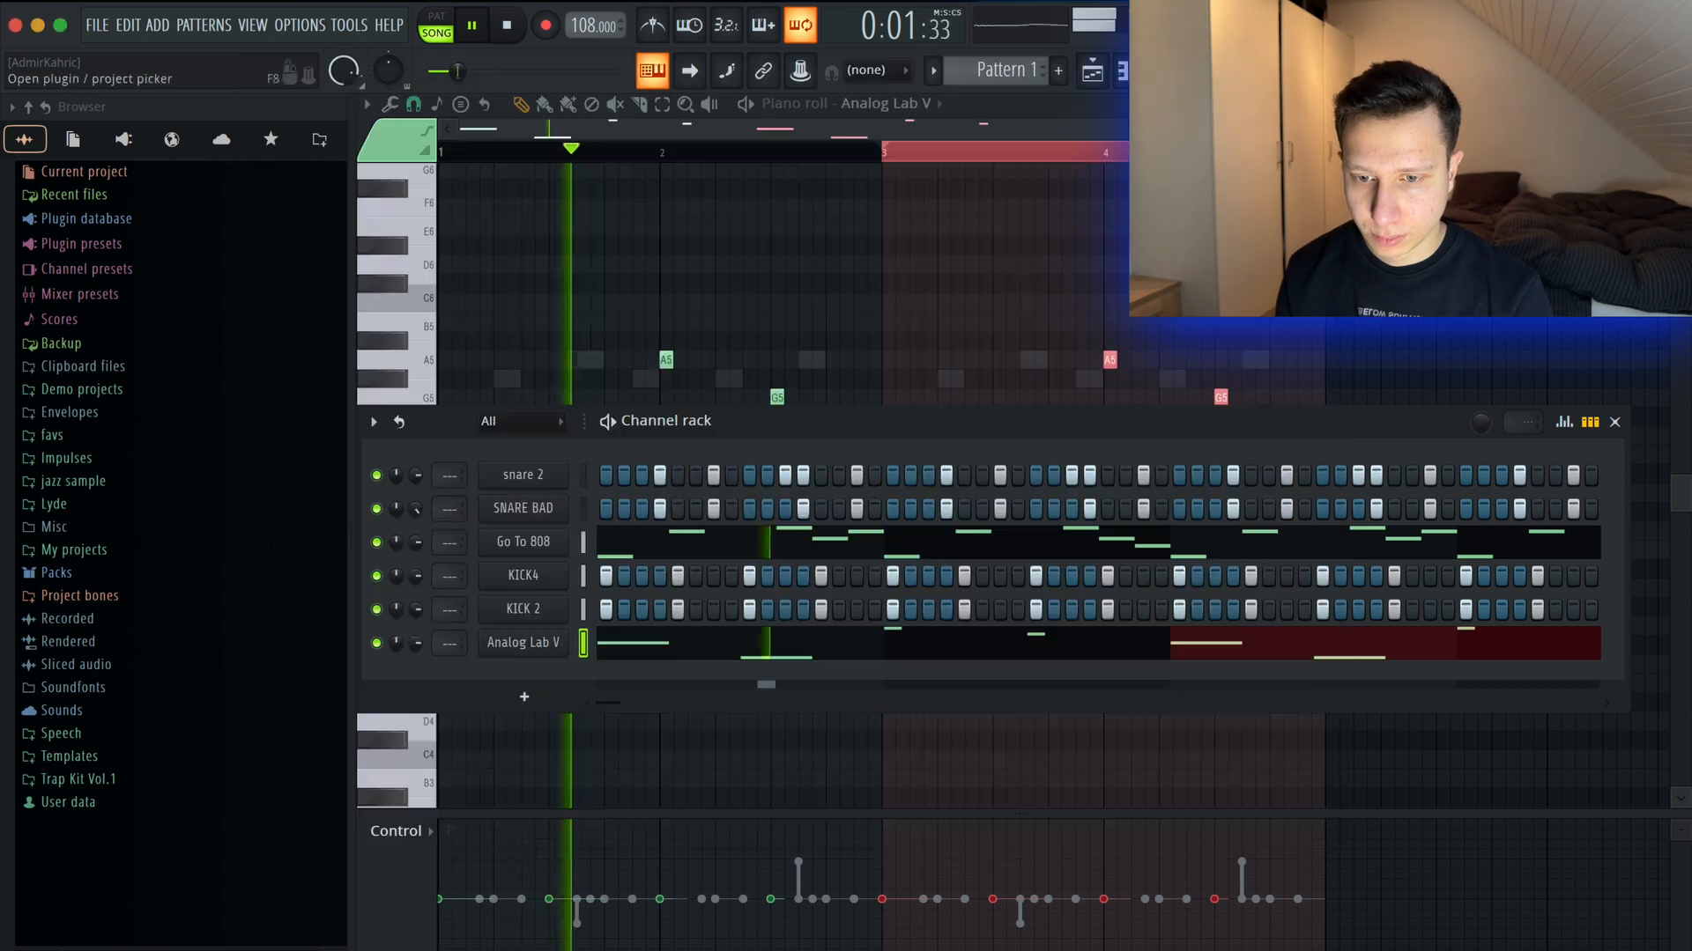
{"action": "left_click", "coordinate": [903, 227]}
{"action": "right_click", "coordinate": [903, 227]}
{"action": "right_click", "coordinate": [966, 155]}
{"action": "scroll", "coordinate": [701, 309], "scroll_direction": "up", "scroll_amount": 5}
{"action": "key", "text": "space"}
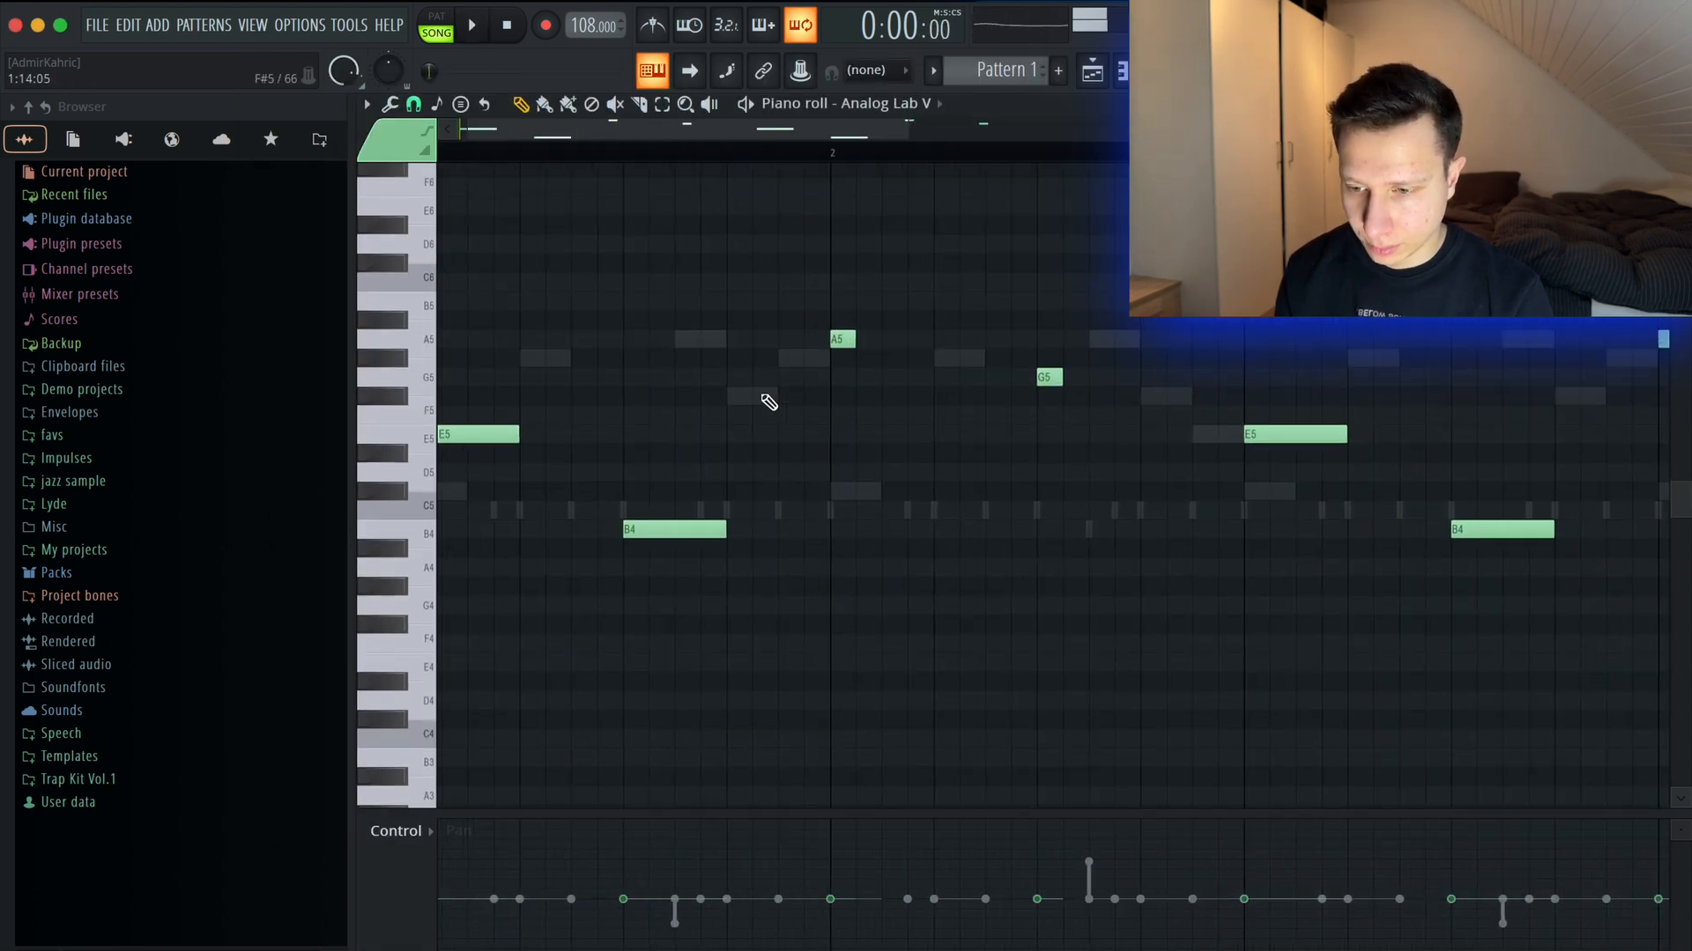
Lower the A5 note at the start of bar 2 to G#5 and try a short G5 note after it.
{"action": "key", "text": "space"}
{"action": "left_click_drag", "start_coordinate": [840, 341], "coordinate": [844, 358]}
{"action": "scroll", "coordinate": [874, 384], "scroll_direction": "up", "scroll_amount": 1}
{"action": "left_click", "coordinate": [856, 380]}
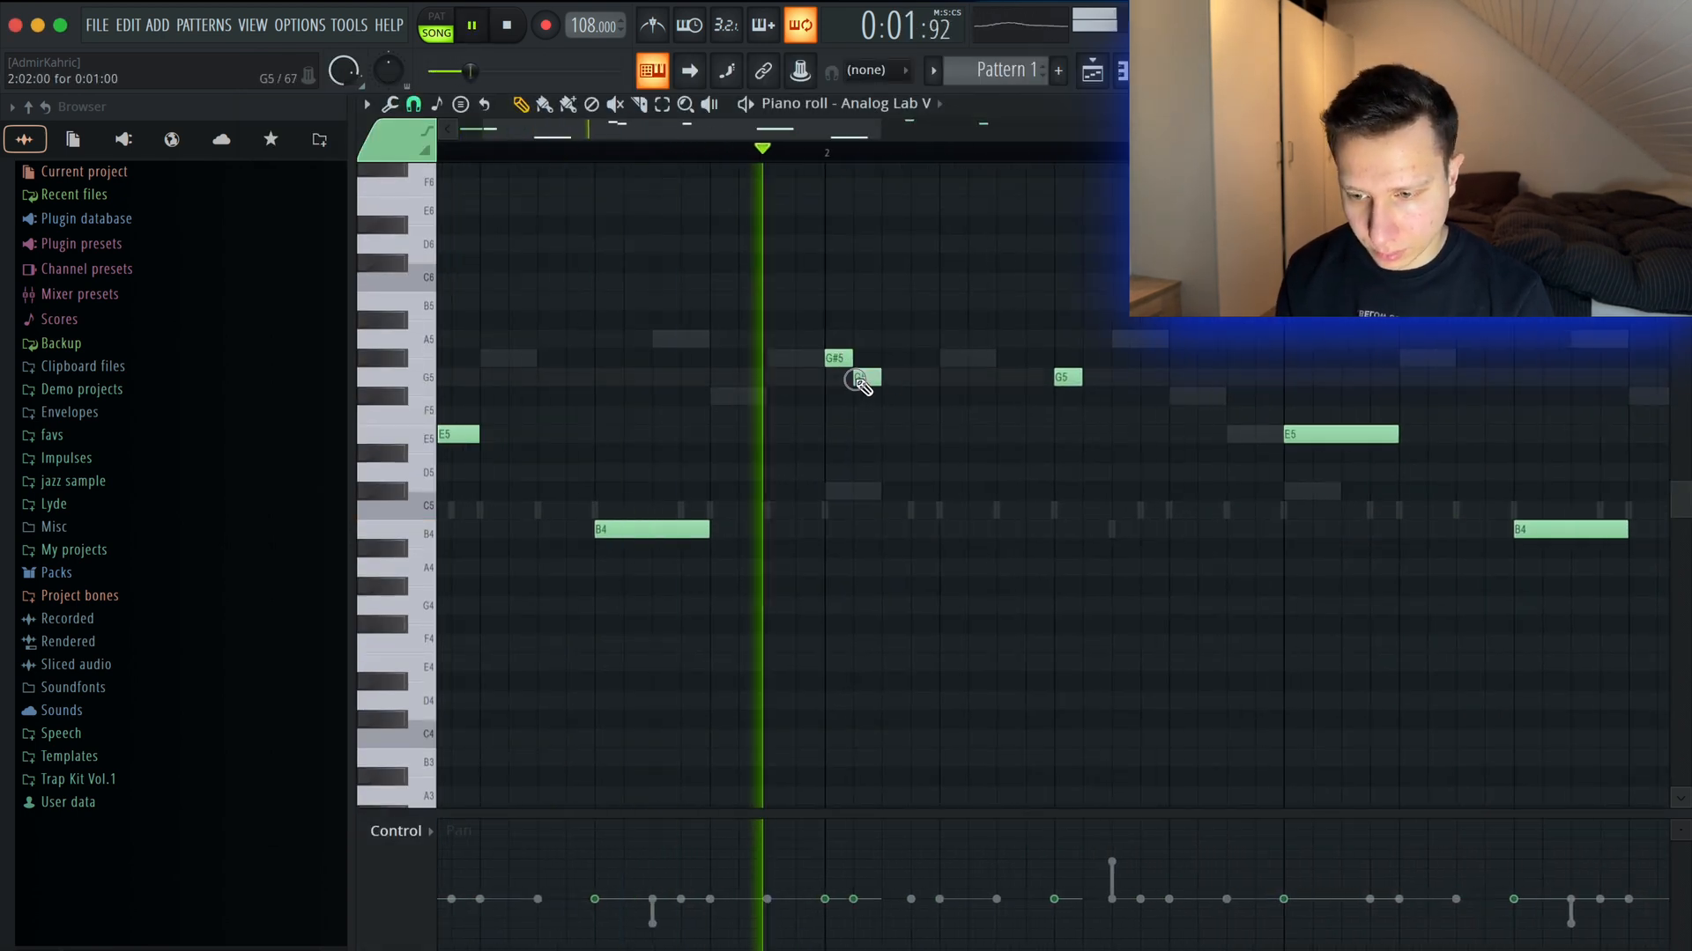
{"action": "right_click", "coordinate": [867, 379]}
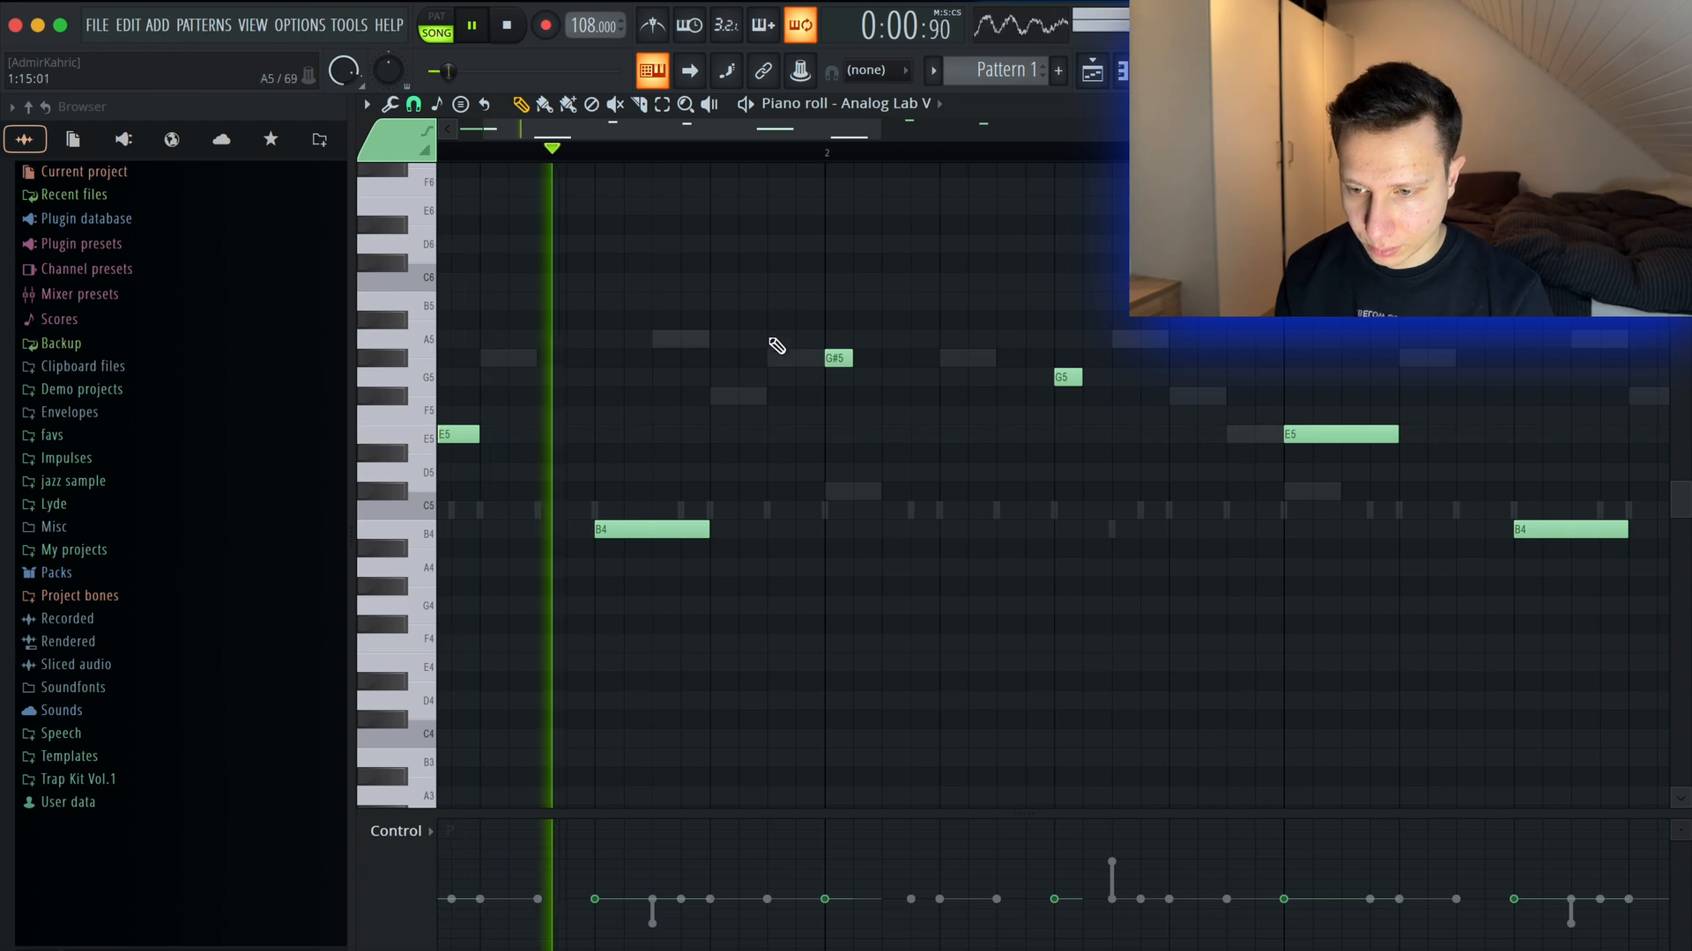
{"action": "left_click", "coordinate": [726, 322]}
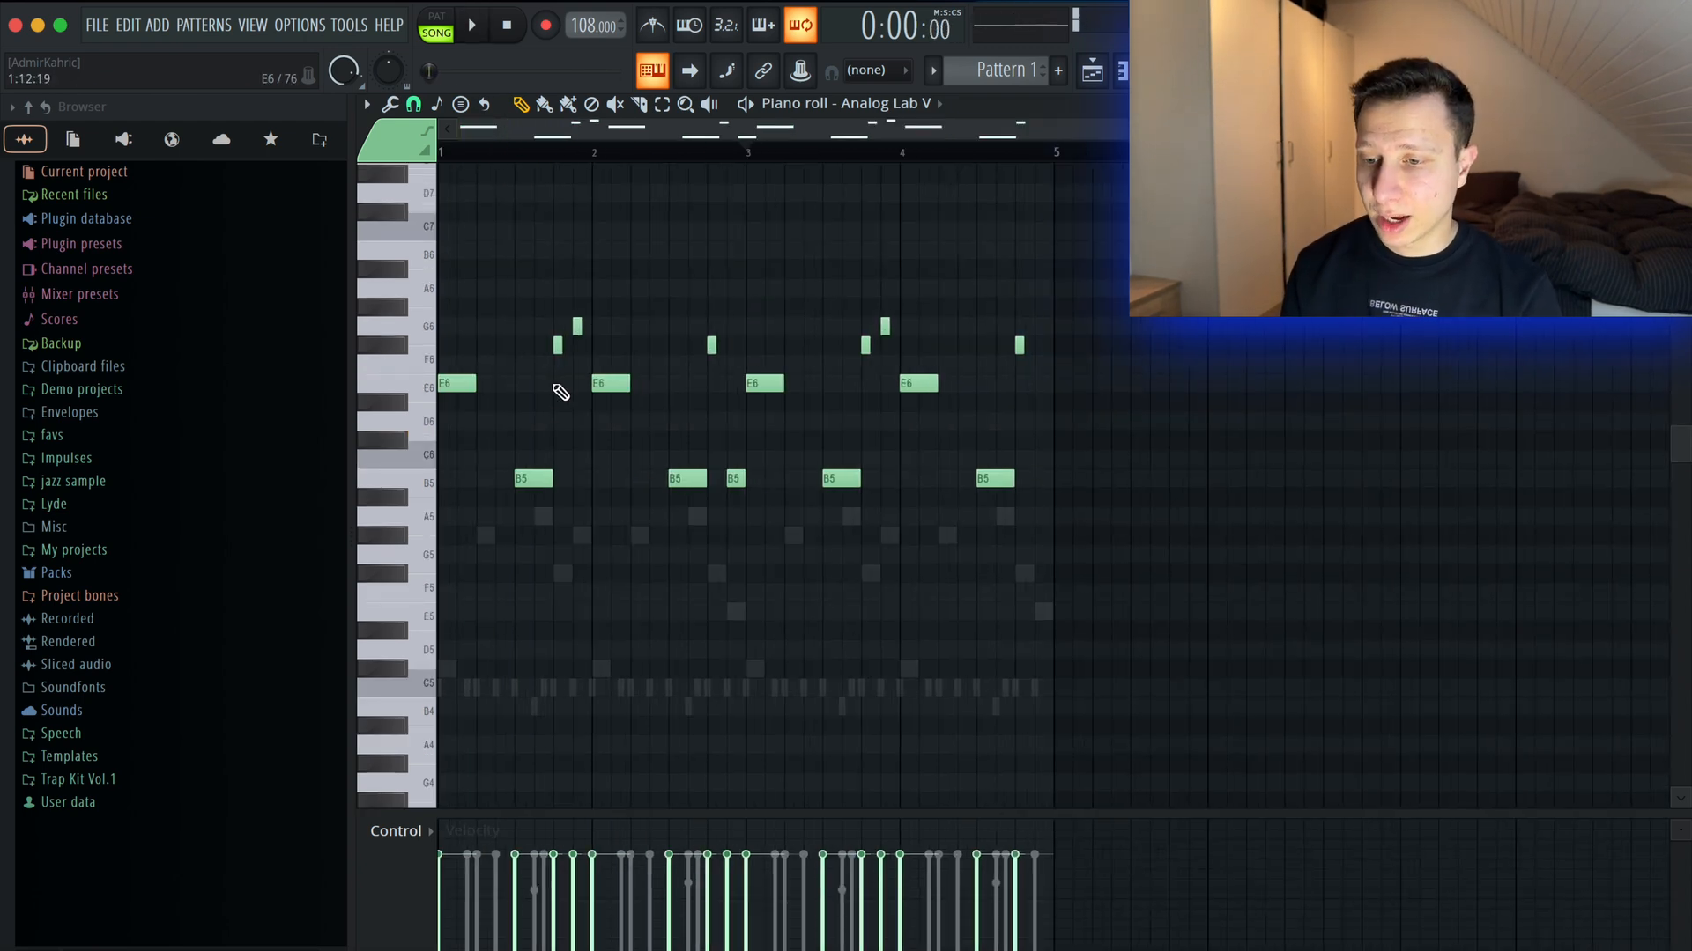
{"action": "scroll", "coordinate": [494, 363], "scroll_direction": "up", "scroll_amount": 5}
{"action": "left_click_drag", "start_coordinate": [494, 363], "coordinate": [777, 359]}
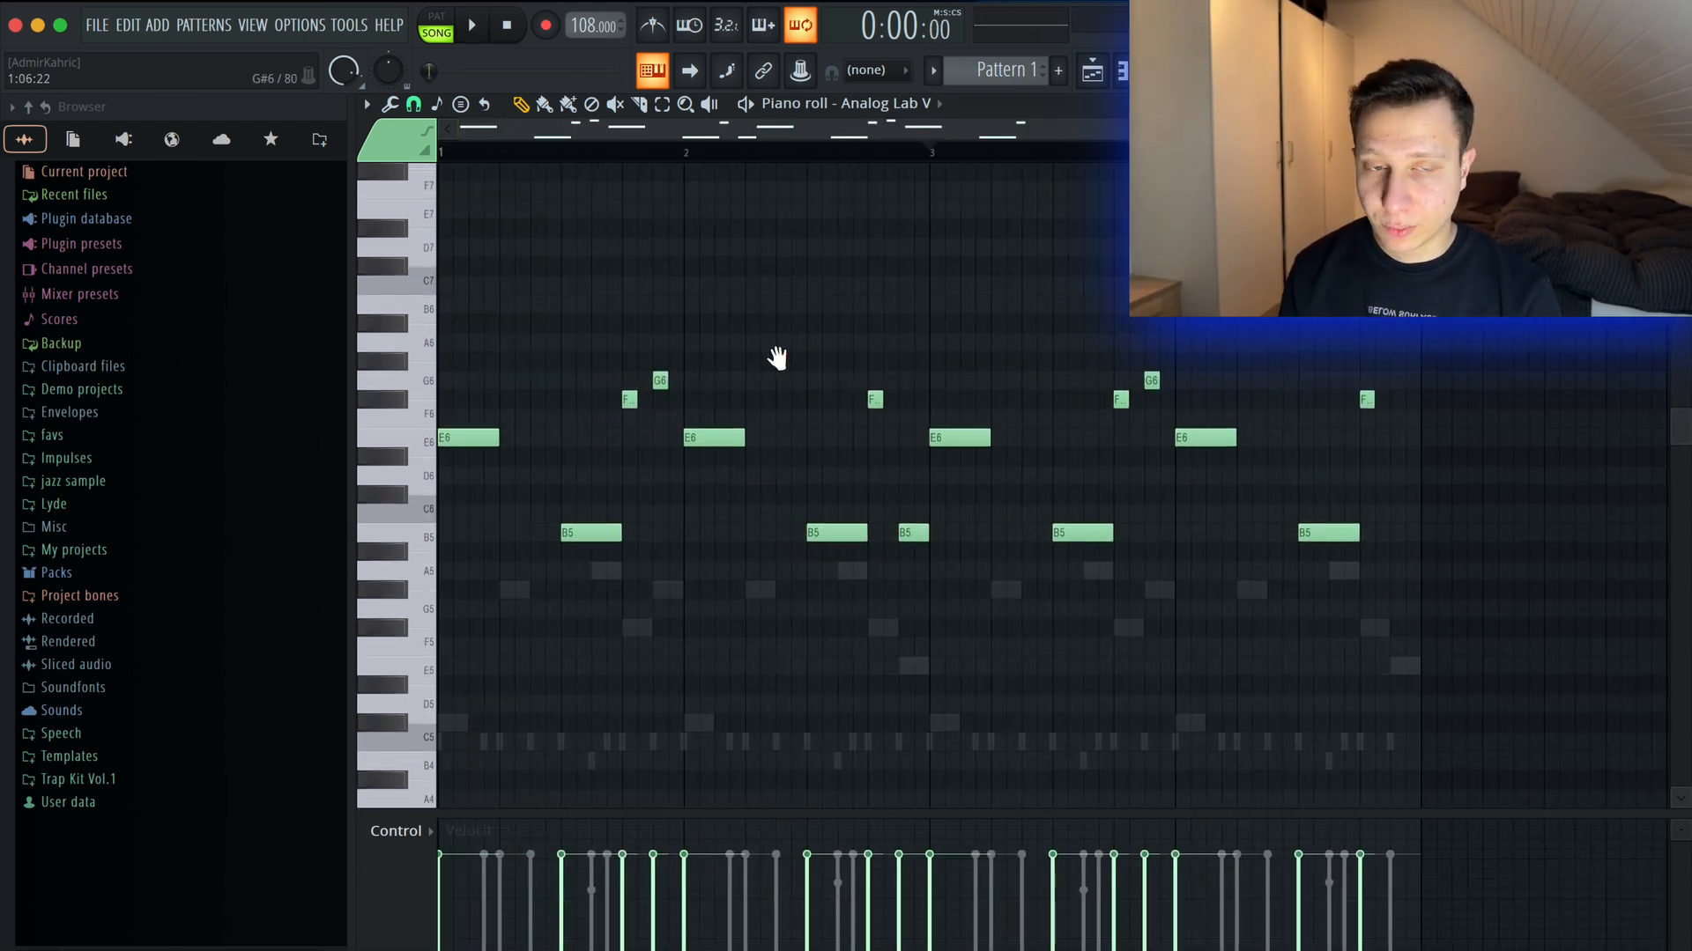
{"action": "scroll", "coordinate": [404, 283], "scroll_direction": "up", "scroll_amount": 6}
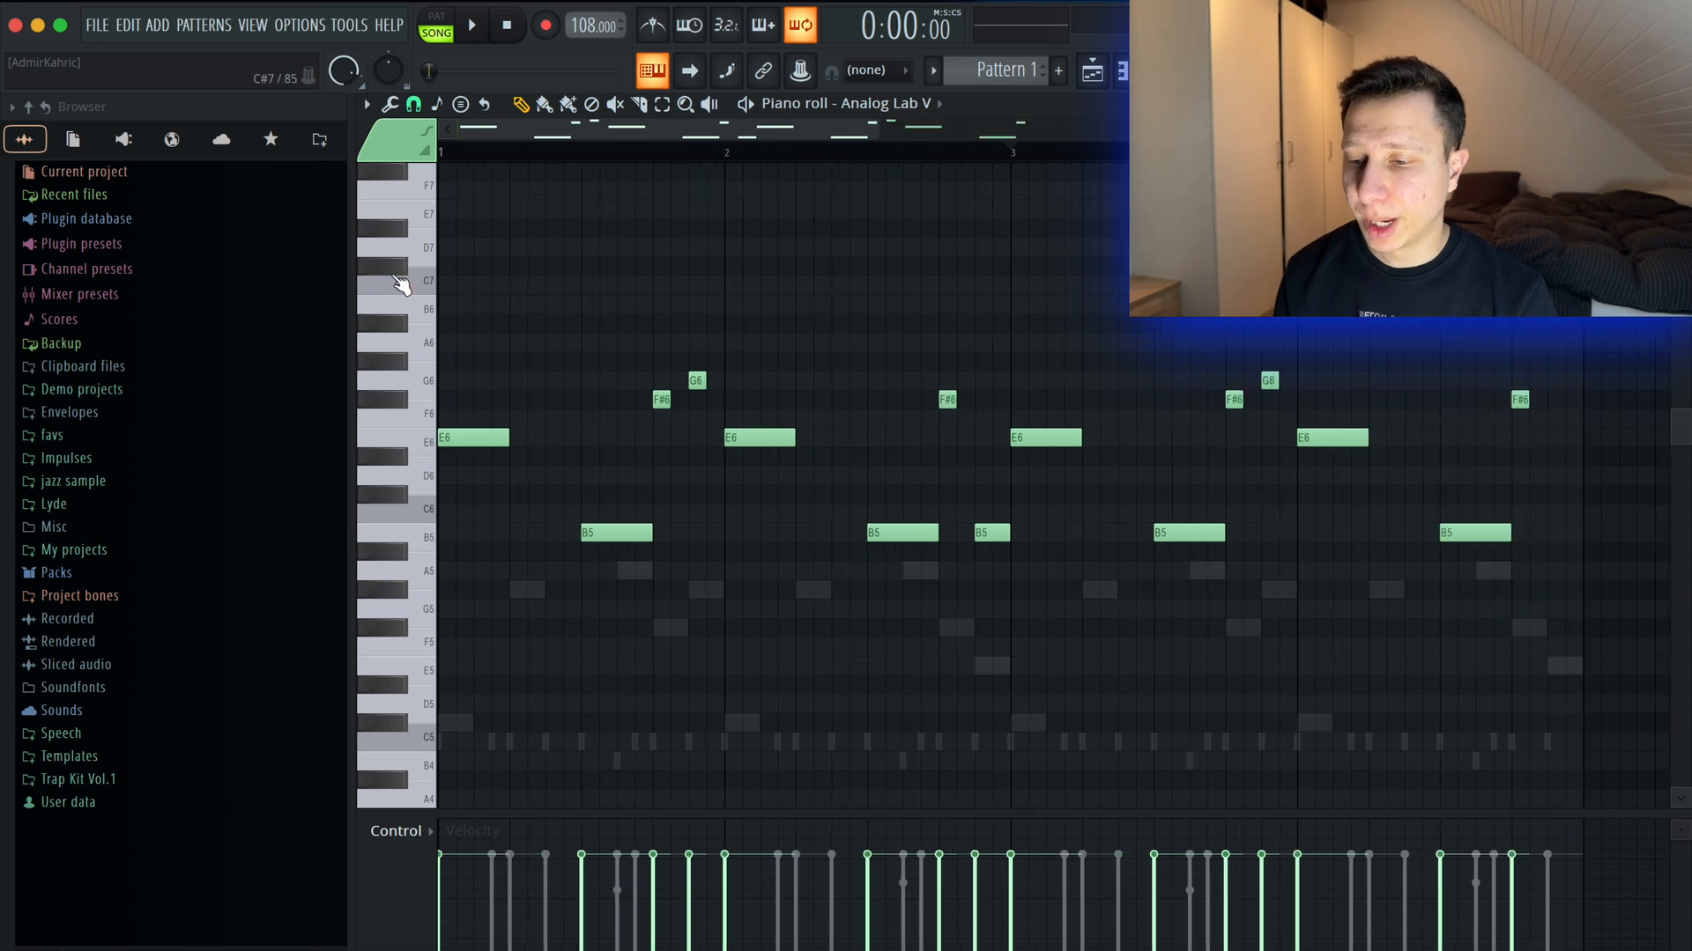
{"action": "scroll", "coordinate": [822, 265], "scroll_direction": "down", "scroll_amount": 2}
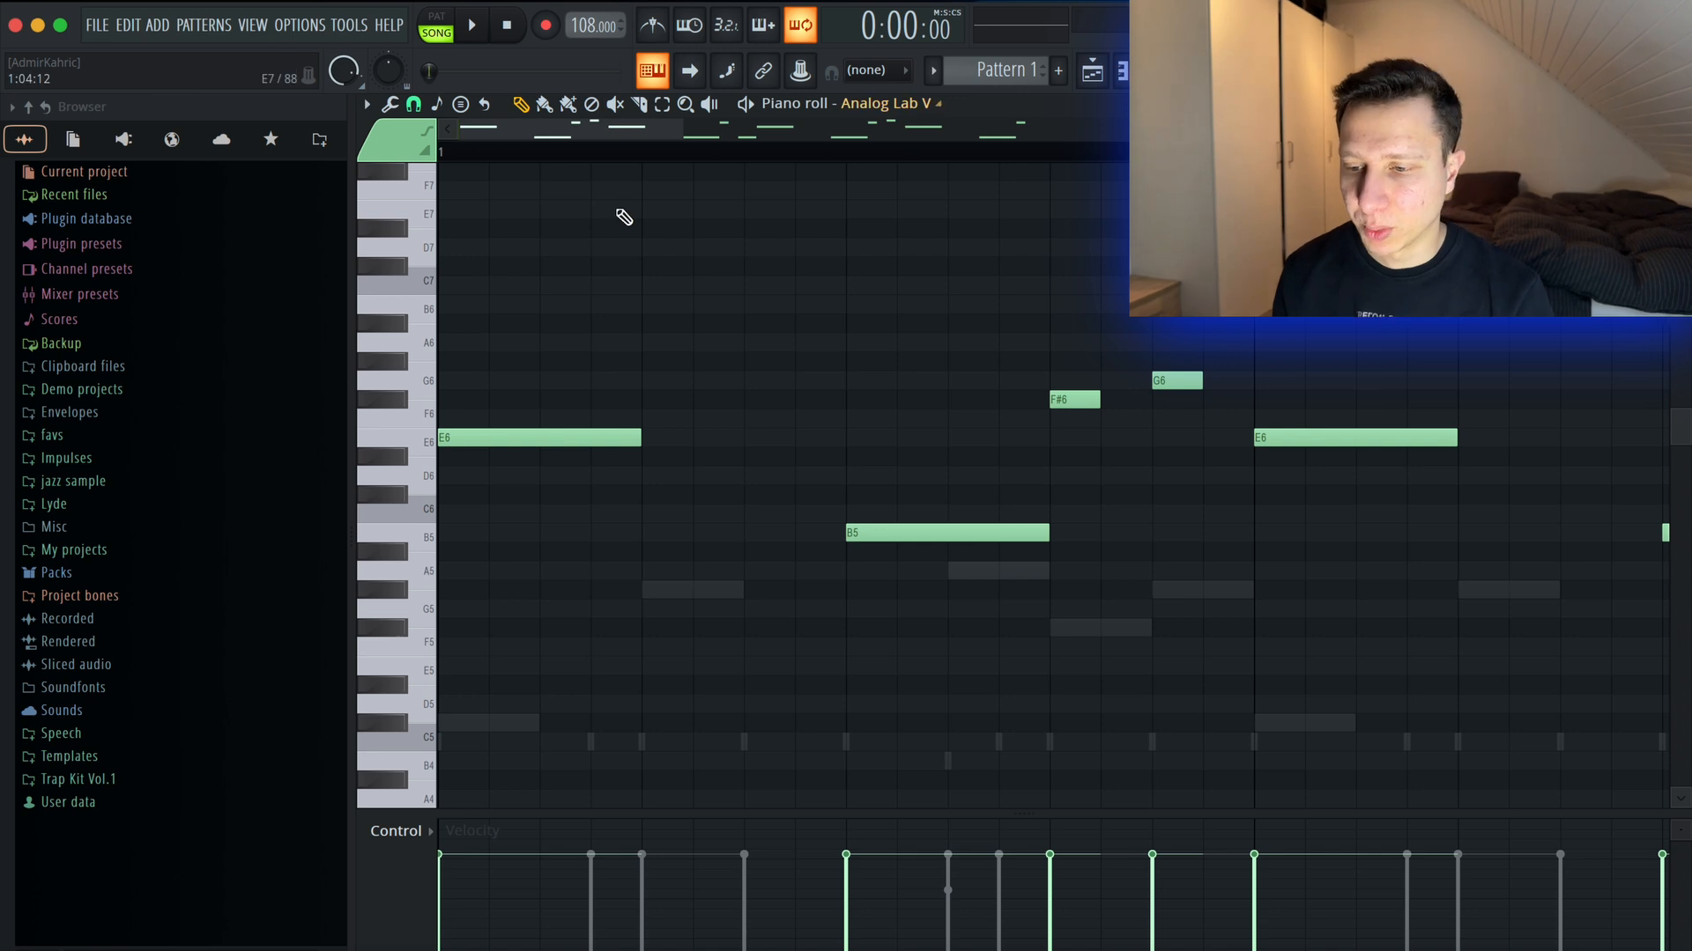
{"action": "key", "text": "space"}
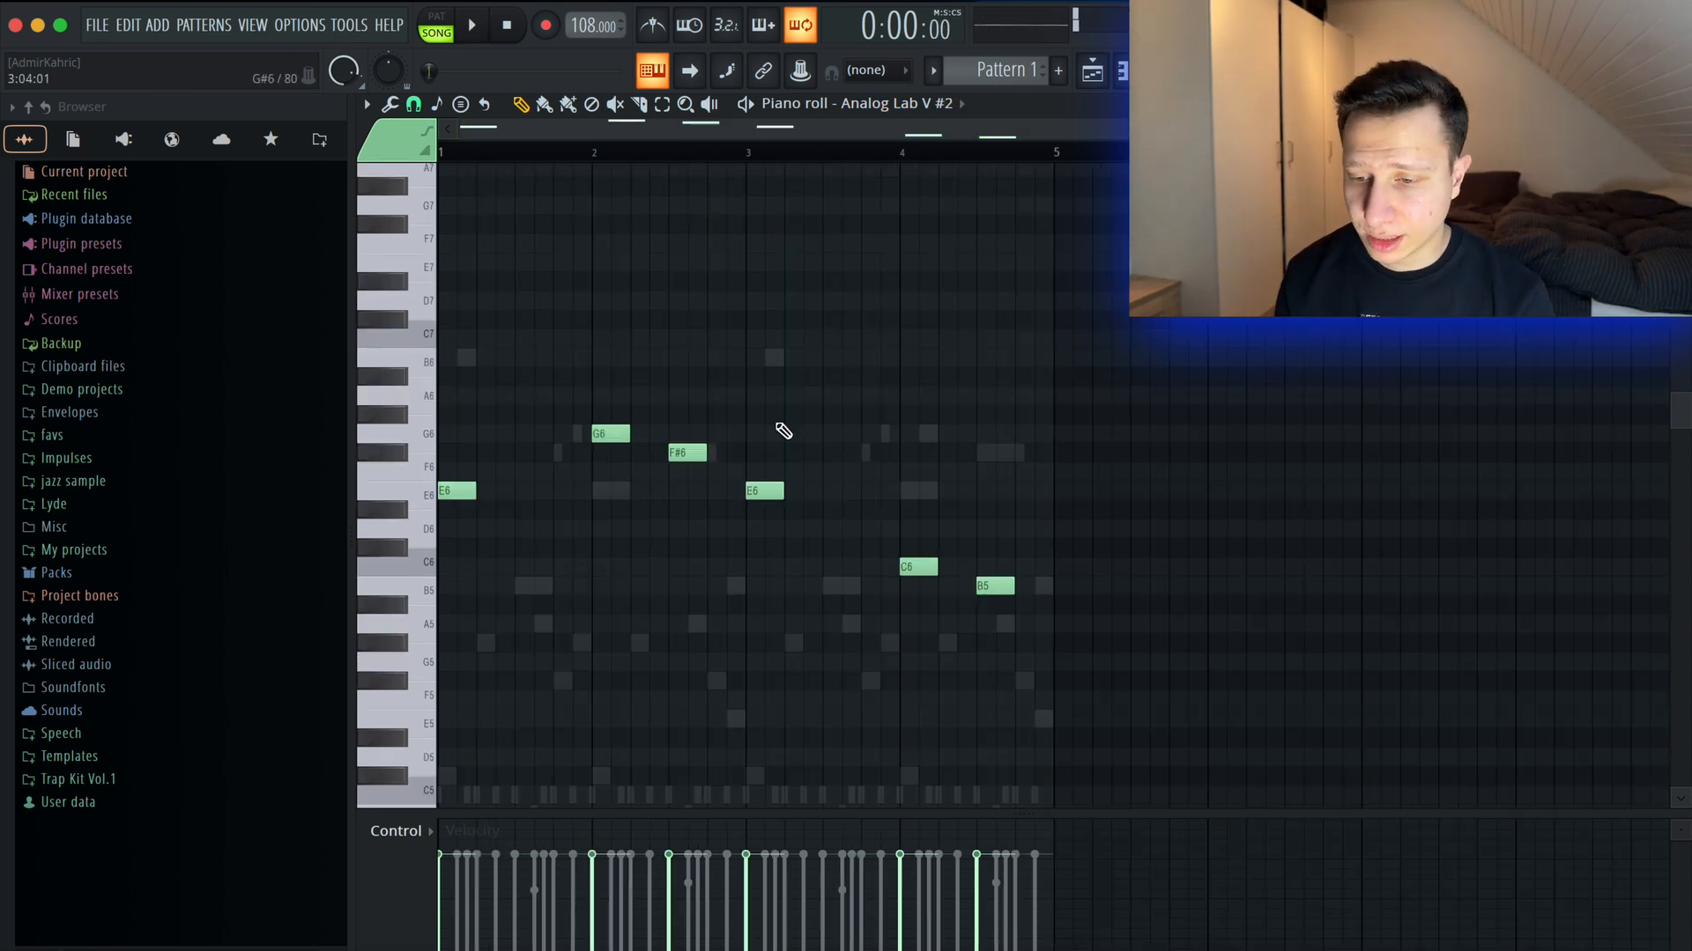
Play the beat with the second Analog Lab V layer and set the Go To 808 channel volume to 79%.
{"action": "key", "text": "space"}
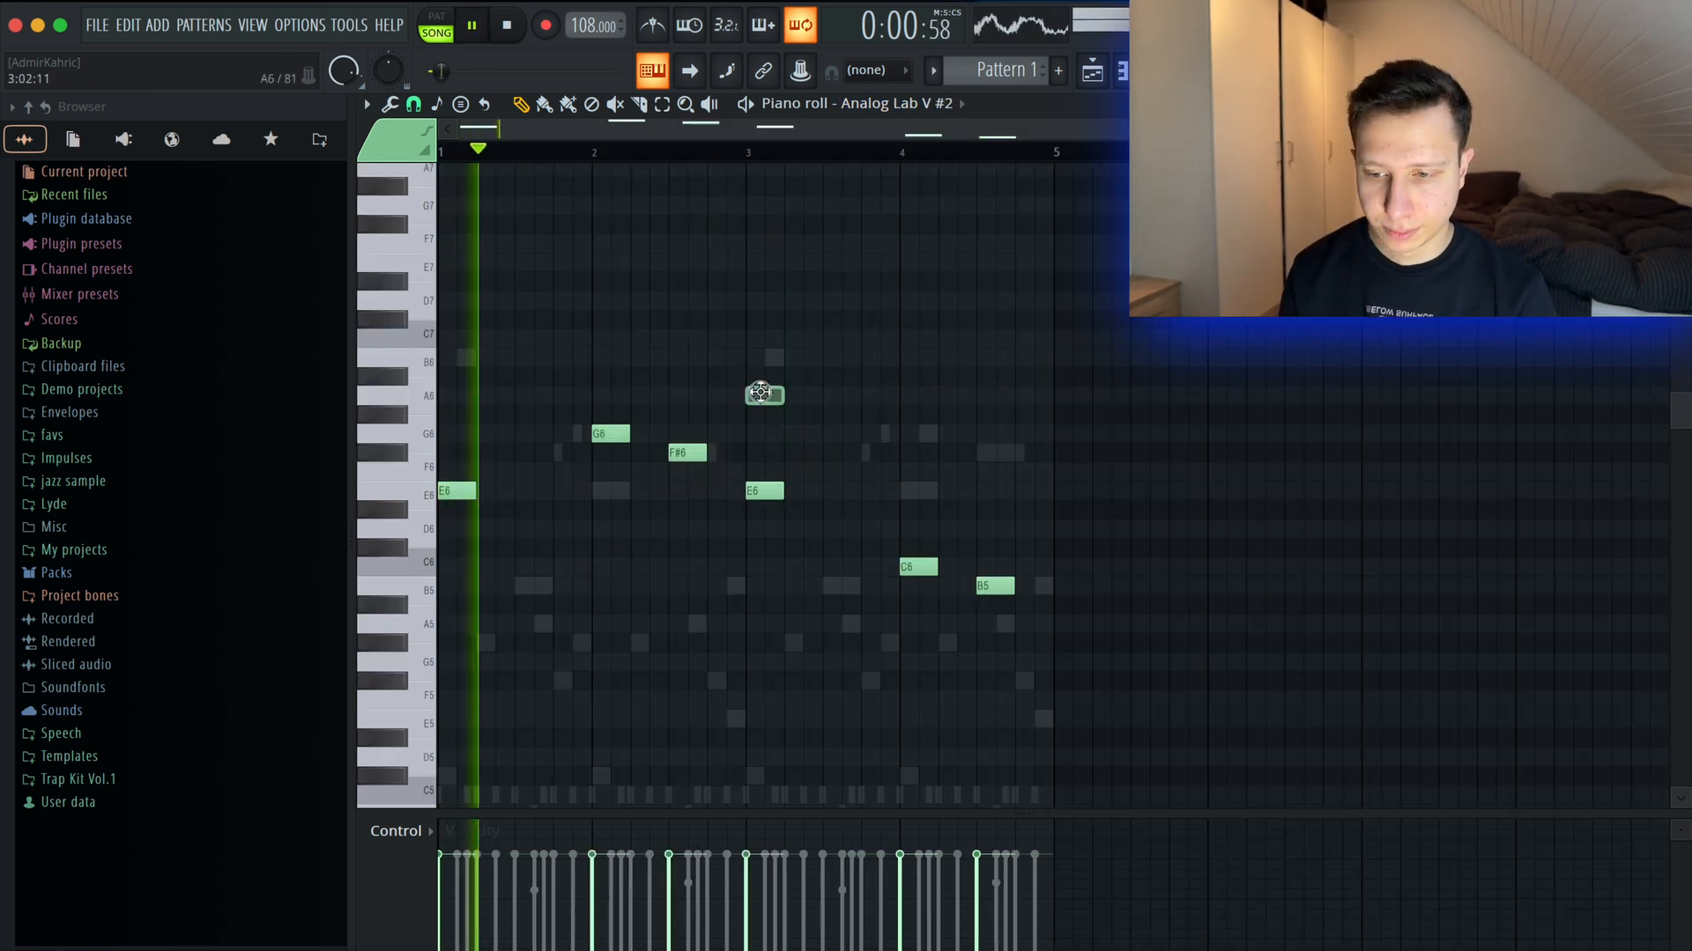
{"action": "left_click", "coordinate": [1117, 74]}
{"action": "left_click_drag", "start_coordinate": [415, 544], "coordinate": [415, 540]}
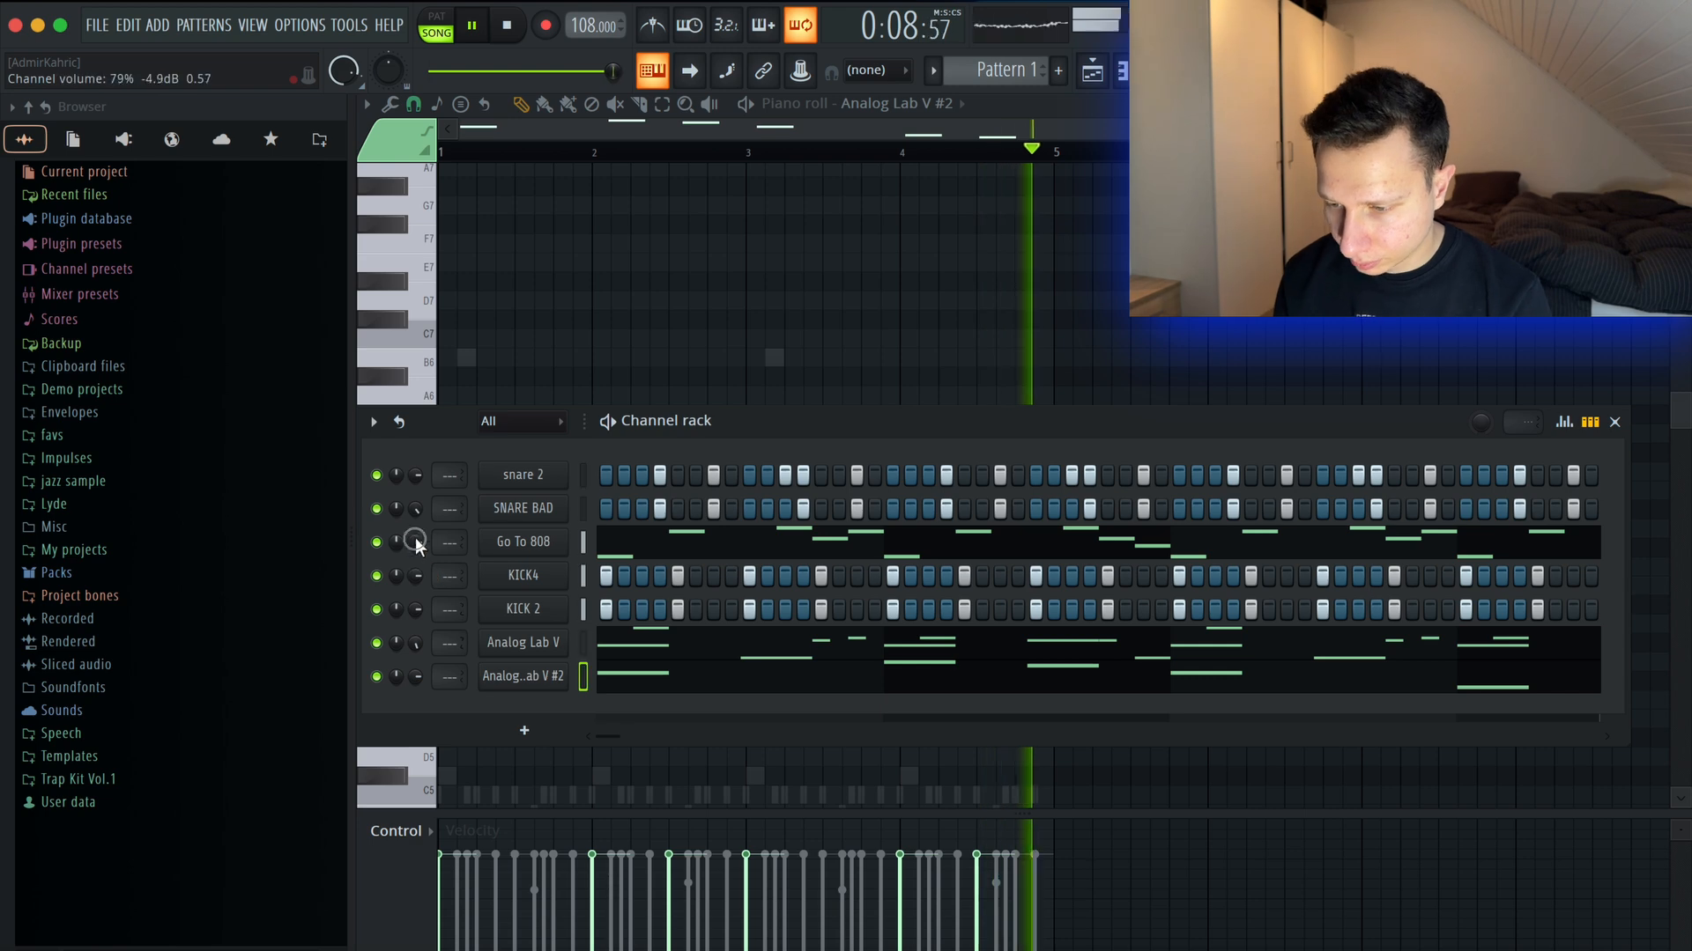
Fine-tune the Go To 808 channel volume and cut the notes of both Analog Lab V channels out of Pattern 1.
{"action": "left_click_drag", "start_coordinate": [415, 540], "coordinate": [415, 522]}
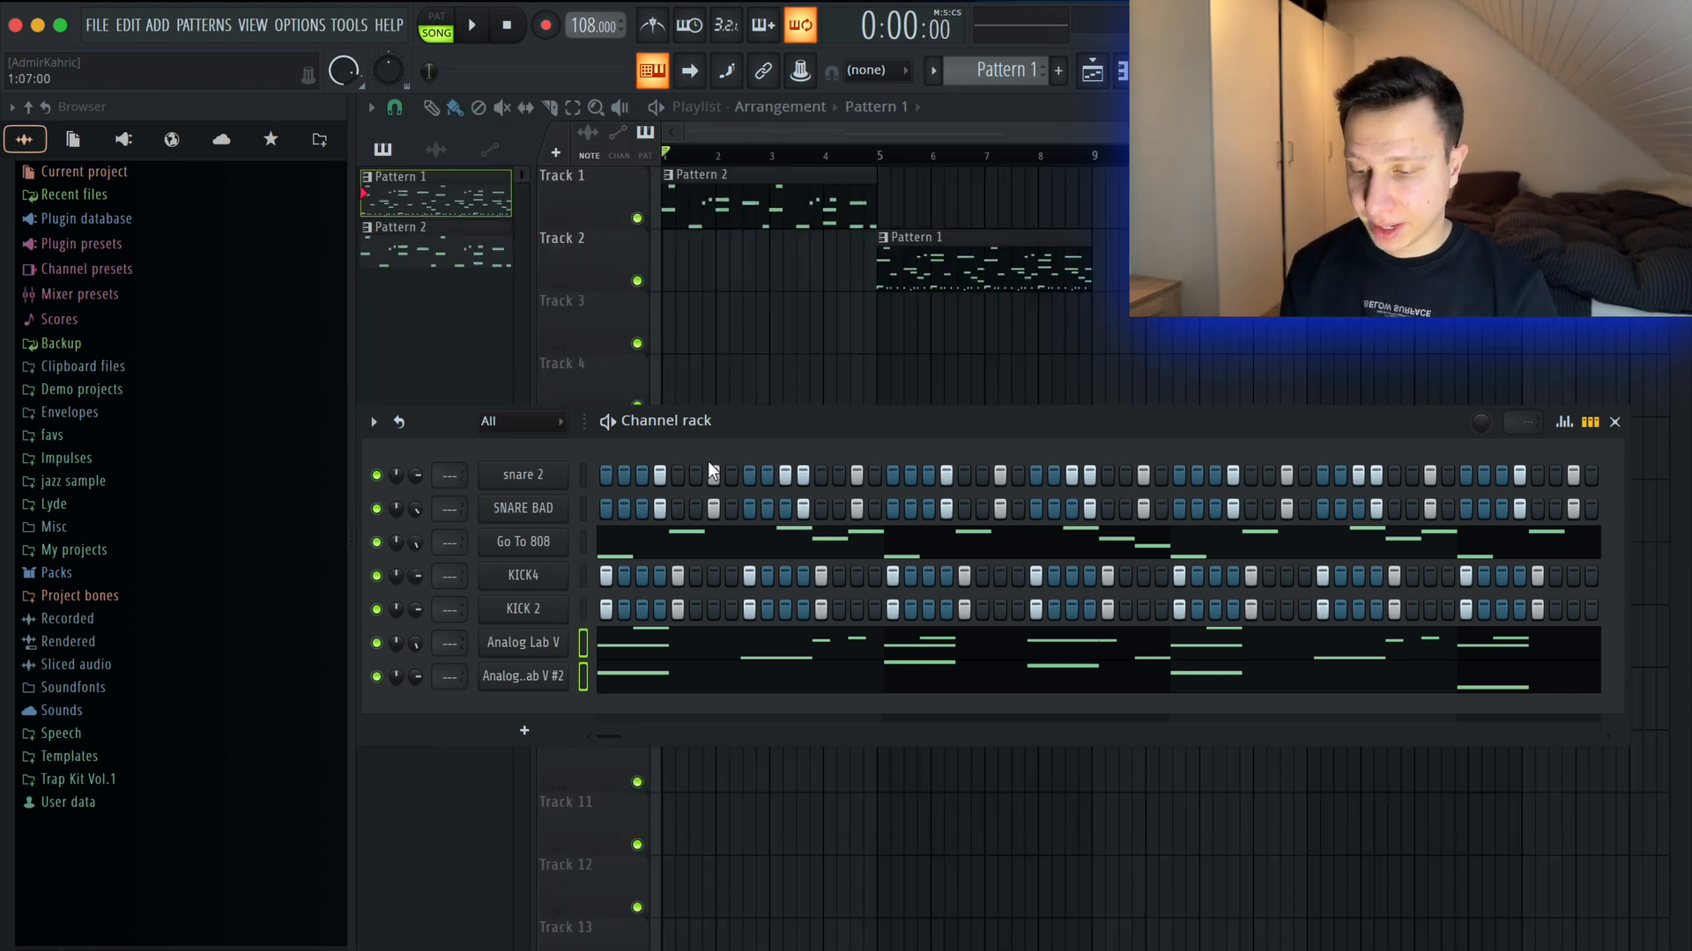
{"action": "key", "text": "super+x"}
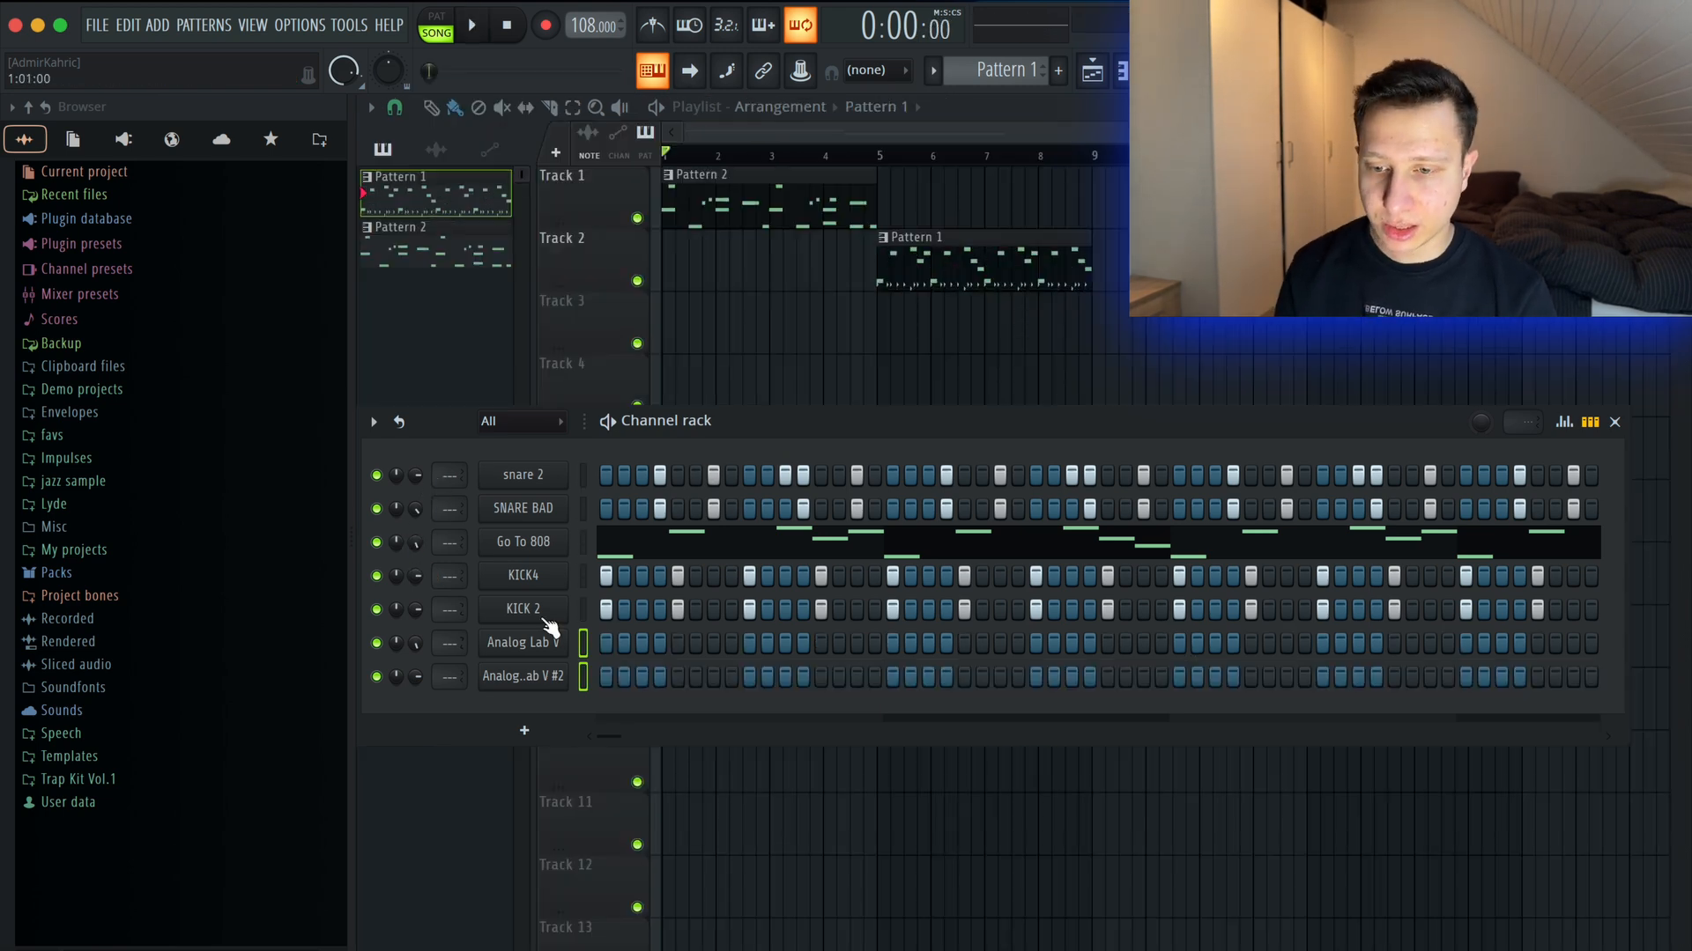
{"action": "left_click_drag", "start_coordinate": [1173, 405], "coordinate": [1121, 392]}
{"action": "left_click", "coordinate": [1073, 346]}
{"action": "right_click", "coordinate": [1205, 352]}
{"action": "left_click_drag", "start_coordinate": [940, 242], "coordinate": [941, 304]}
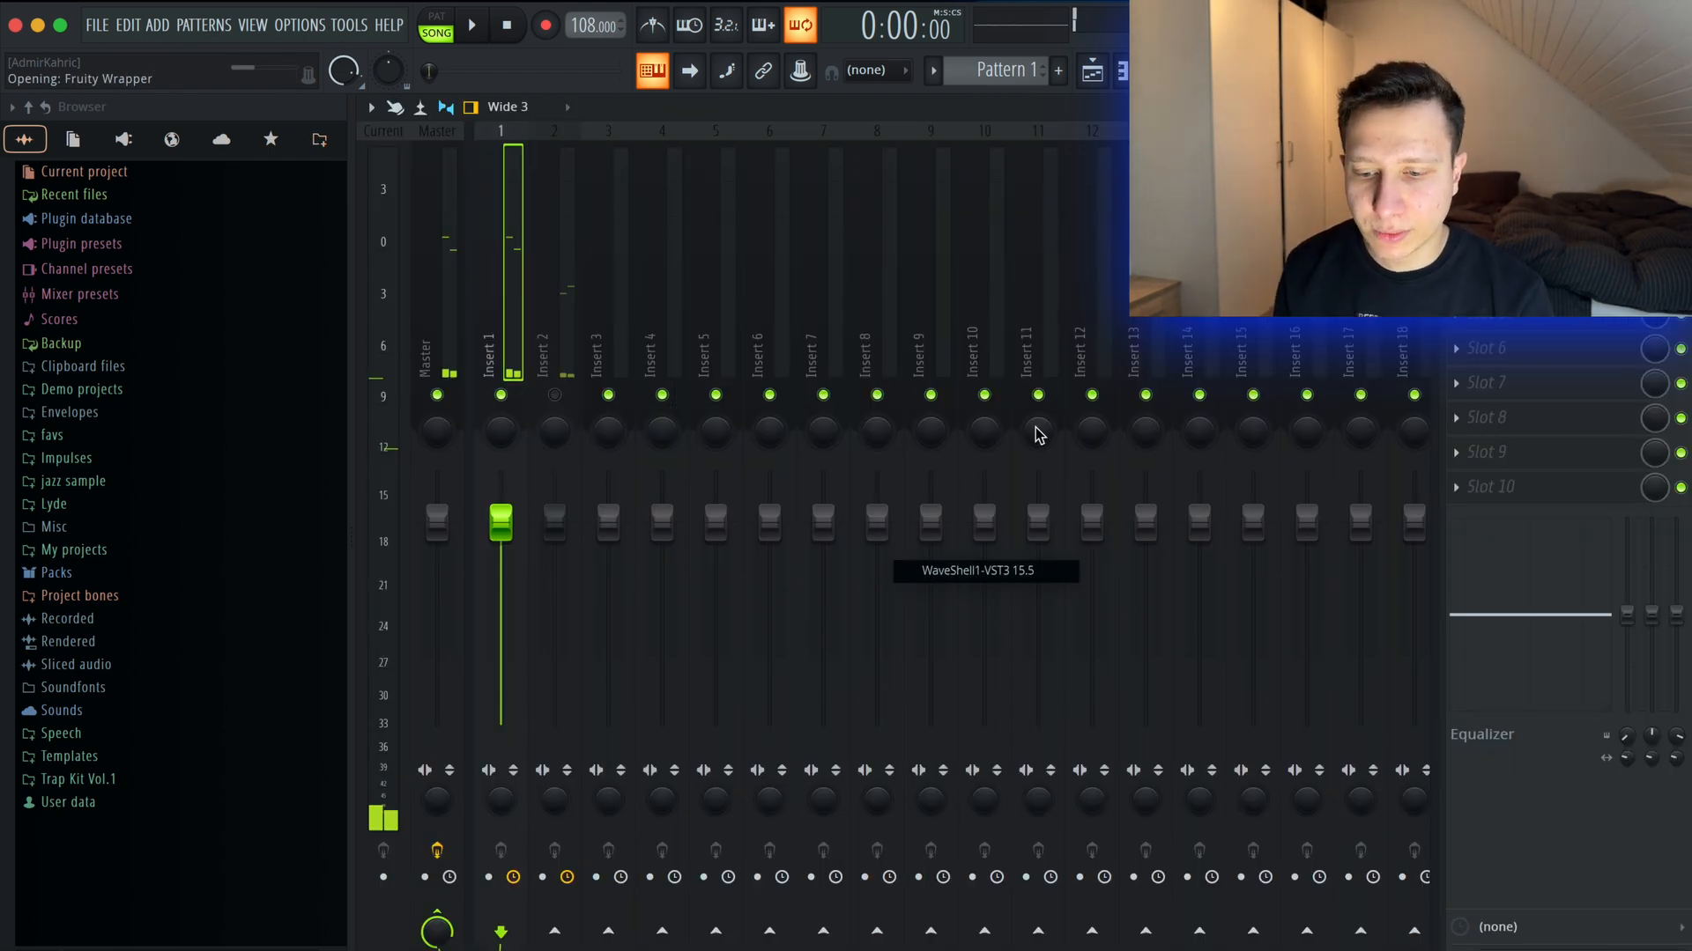
Add the Waves IDX effect to mixer Insert 1, look through its factory presets and close its window.
{"action": "left_click", "coordinate": [485, 271]}
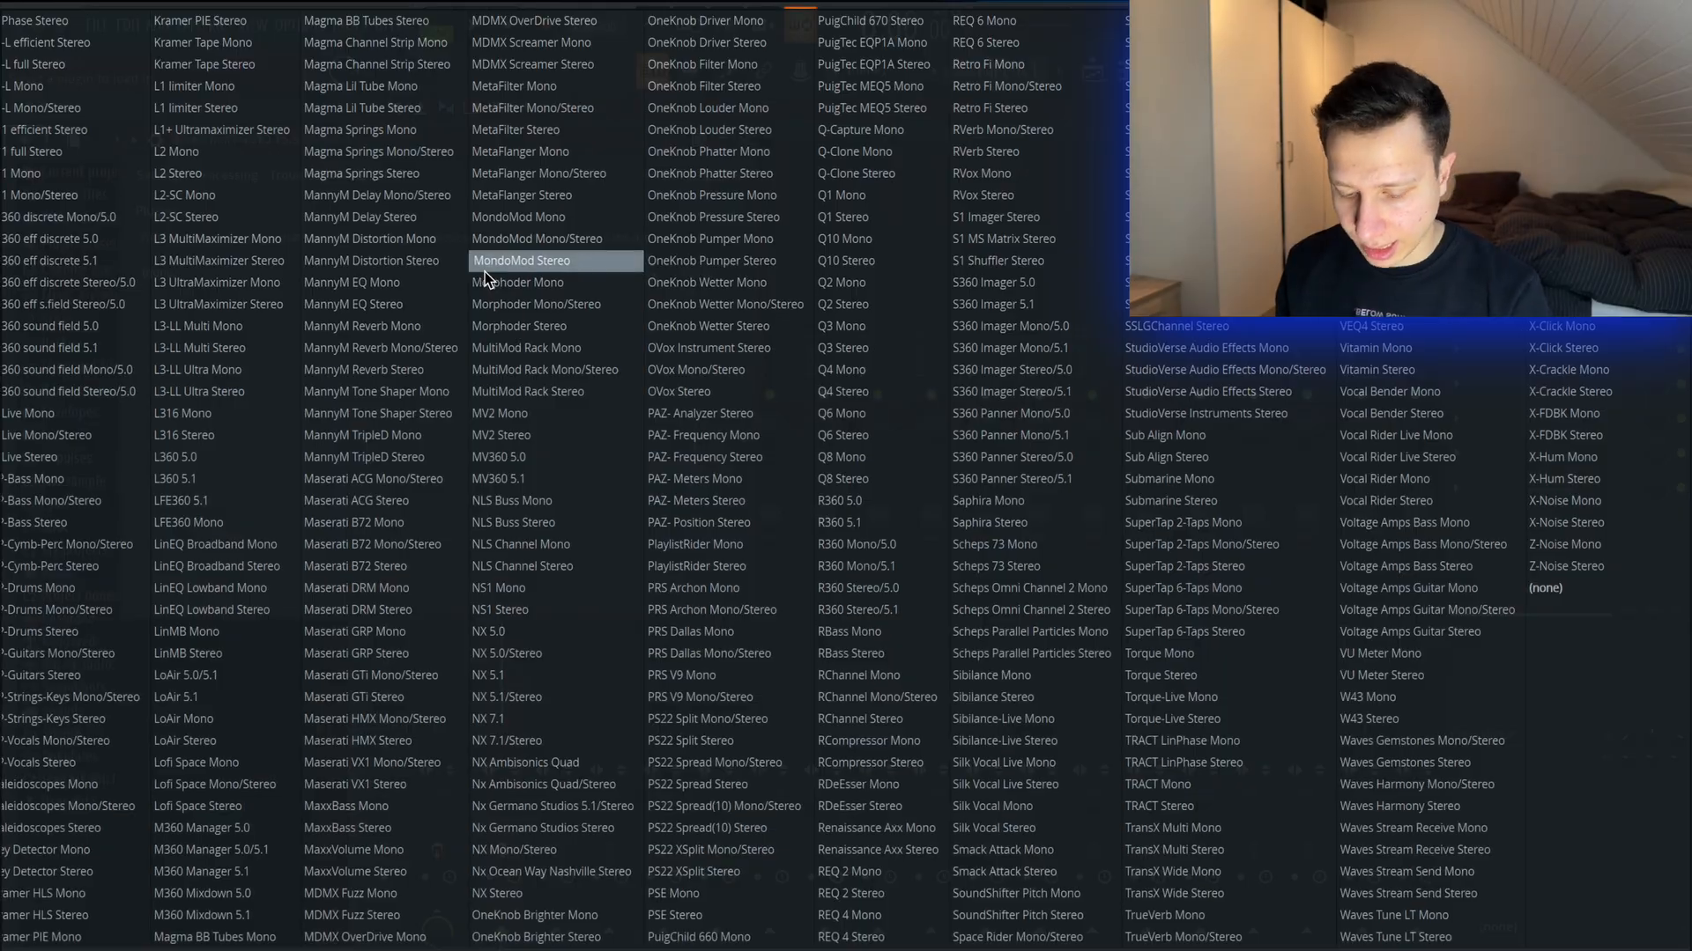
{"action": "left_click", "coordinate": [485, 271]}
{"action": "left_click", "coordinate": [504, 169]}
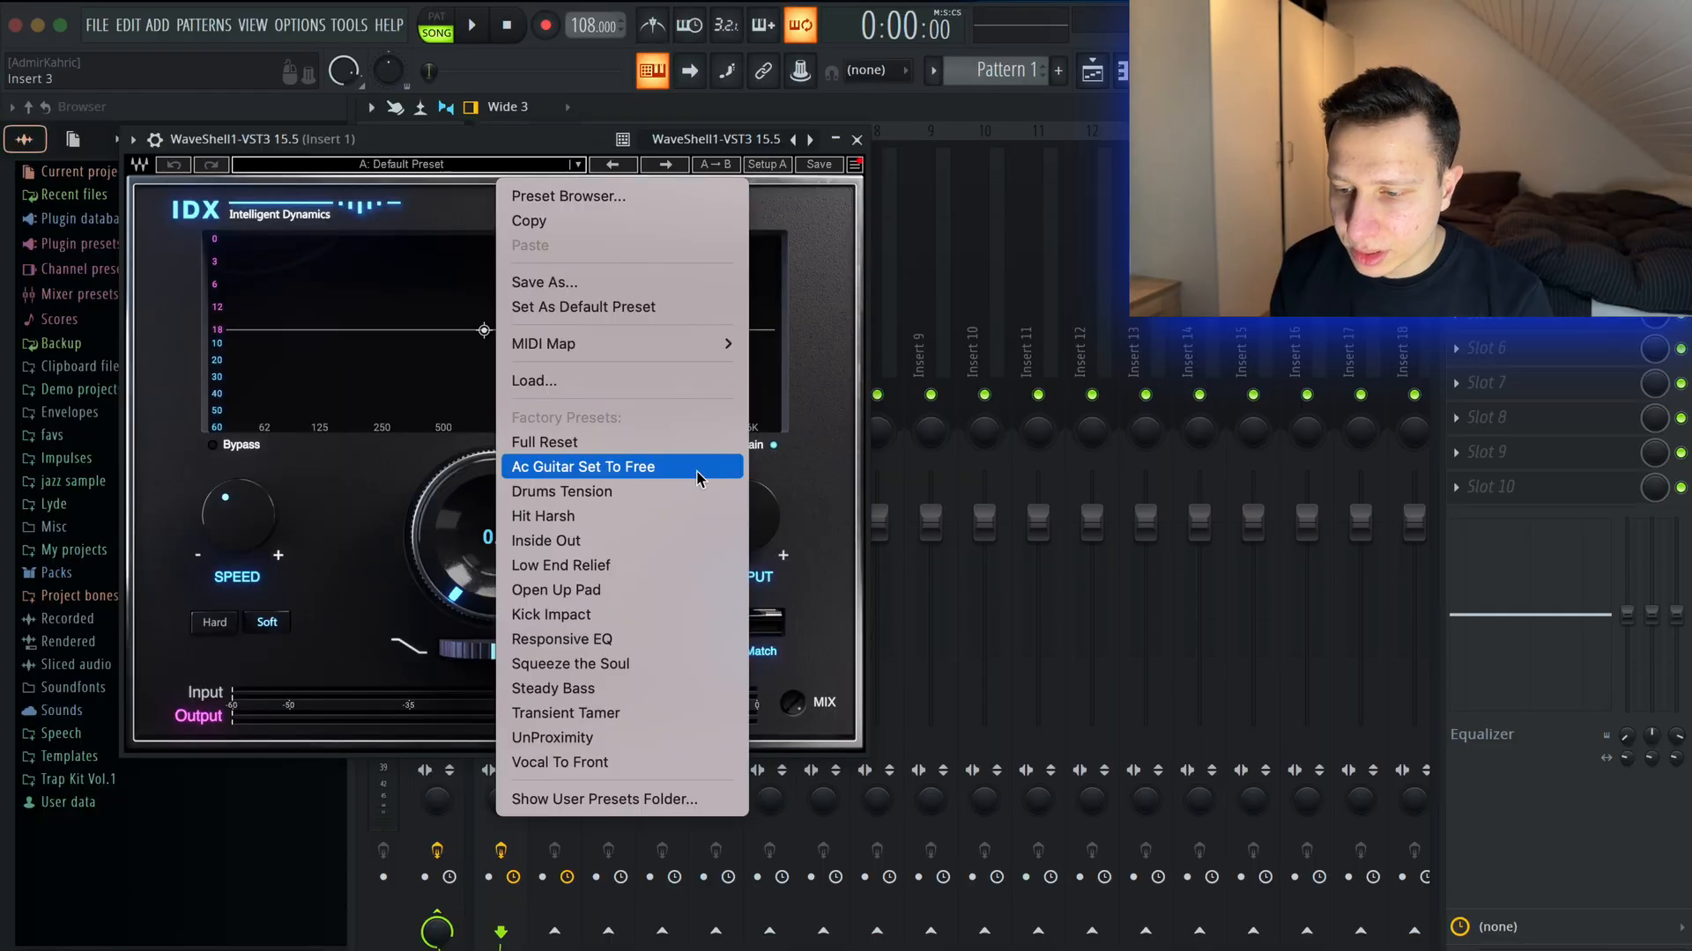
{"action": "left_click", "coordinate": [679, 630]}
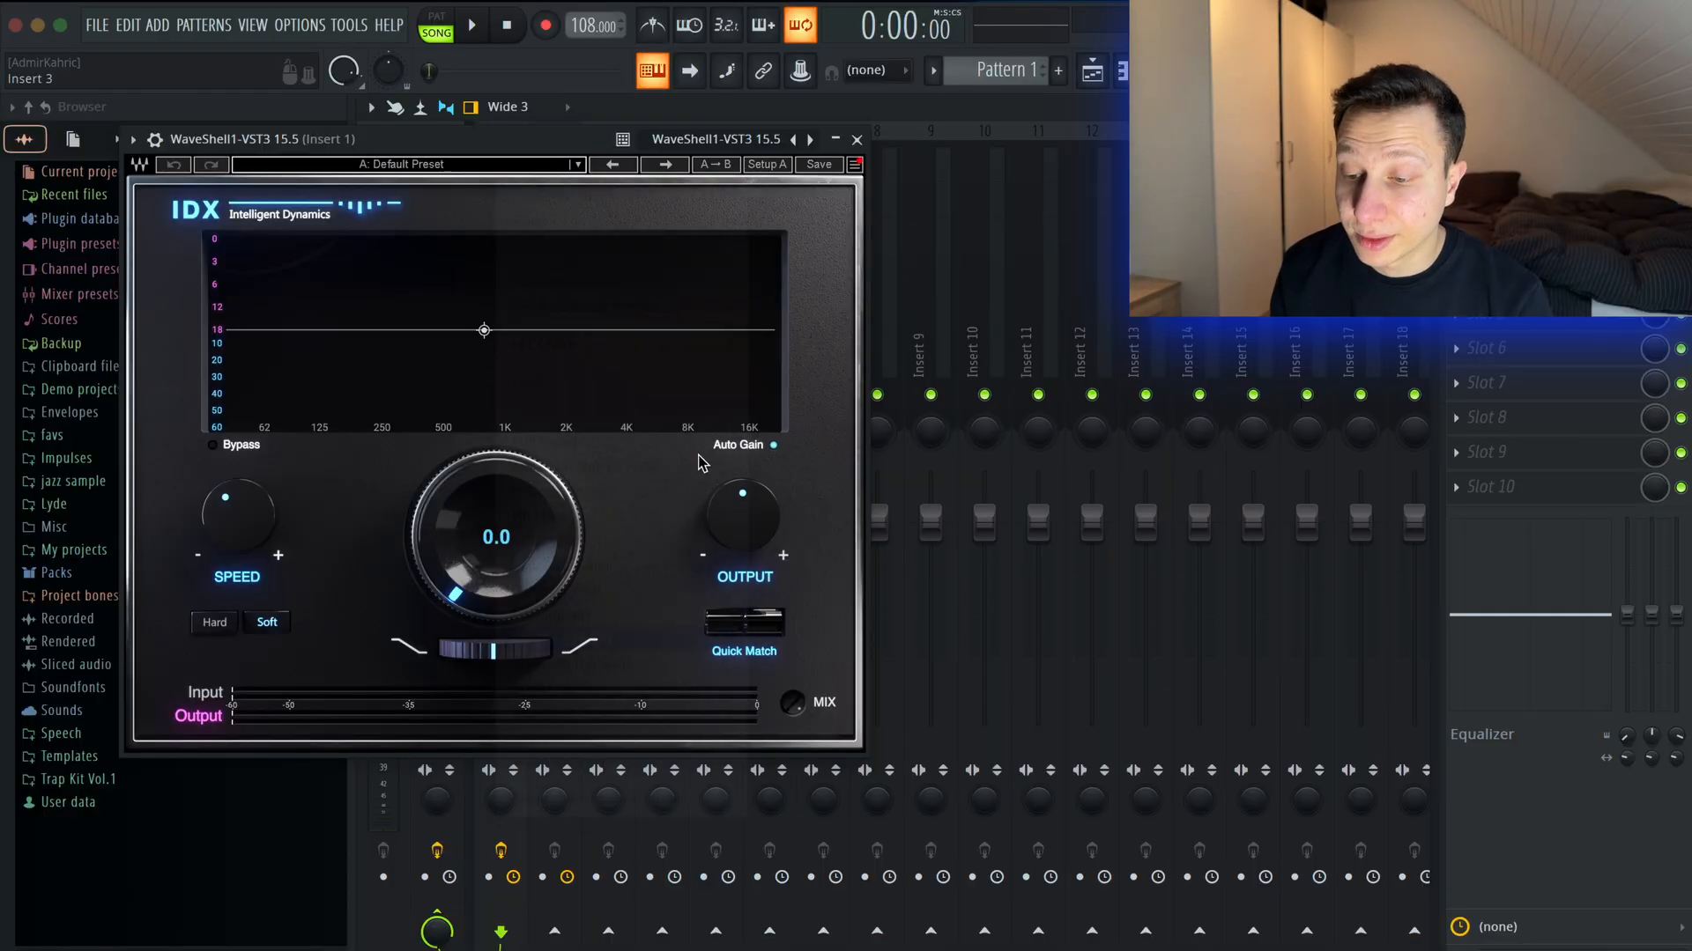
{"action": "left_click", "coordinate": [858, 141]}
Play the beat and lower the Insert 1 volume to -7.5 dB.
{"action": "key", "text": "space"}
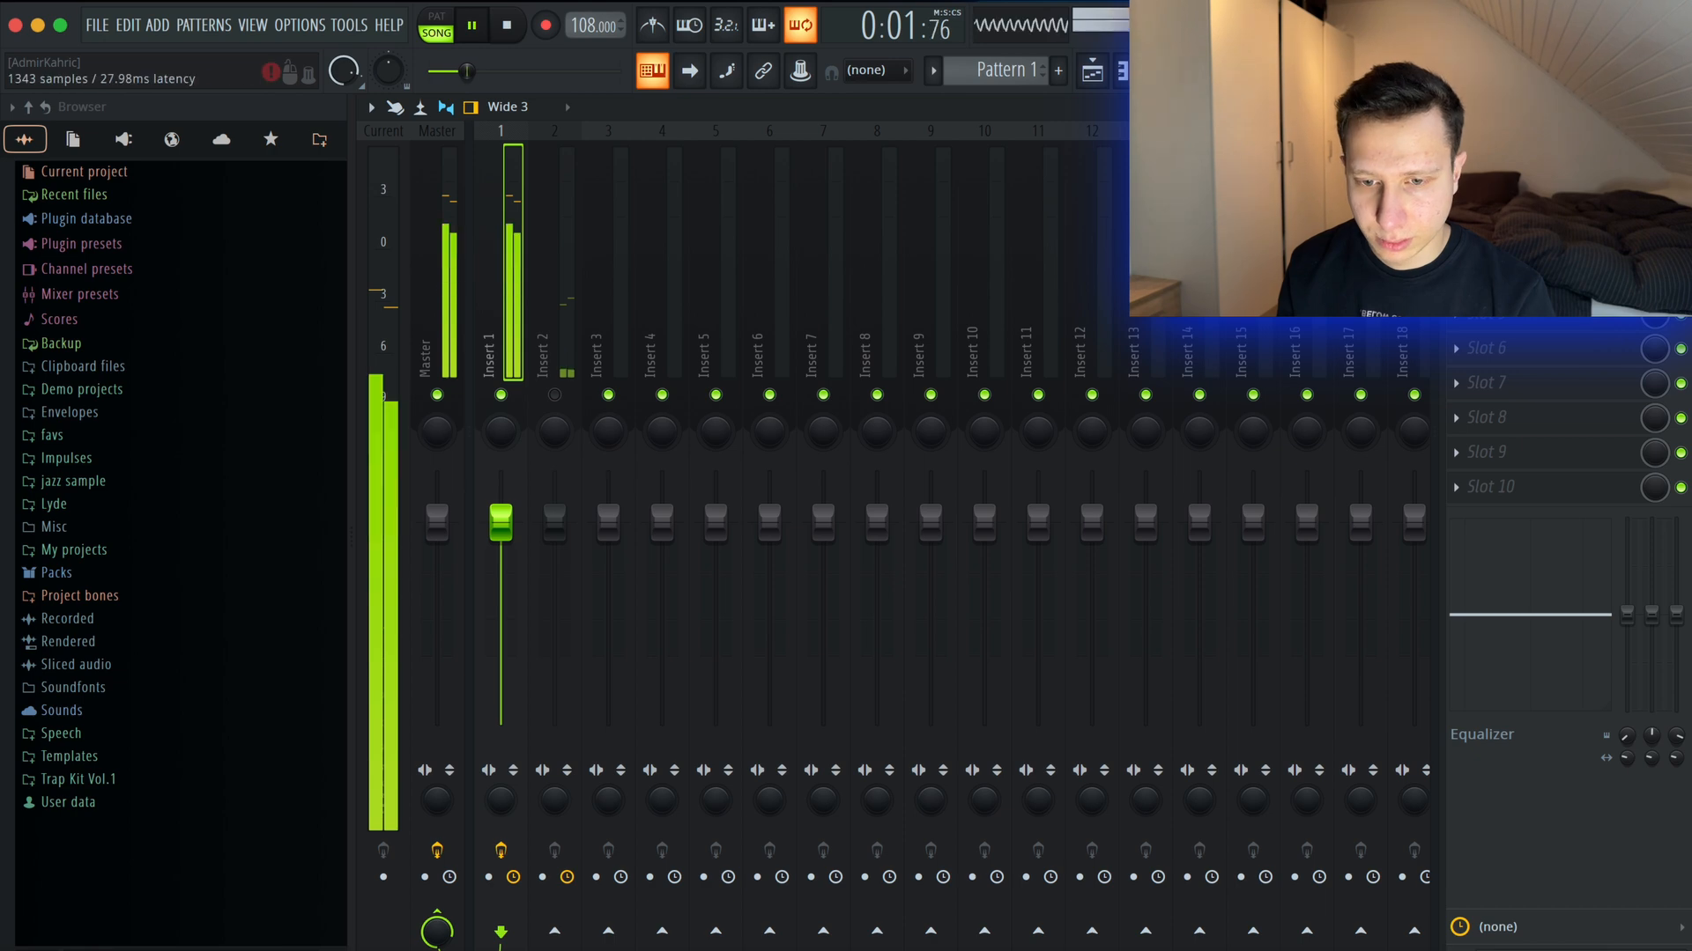
{"action": "left_click", "coordinate": [1515, 175]}
{"action": "left_click", "coordinate": [857, 141]}
{"action": "left_click", "coordinate": [501, 522]}
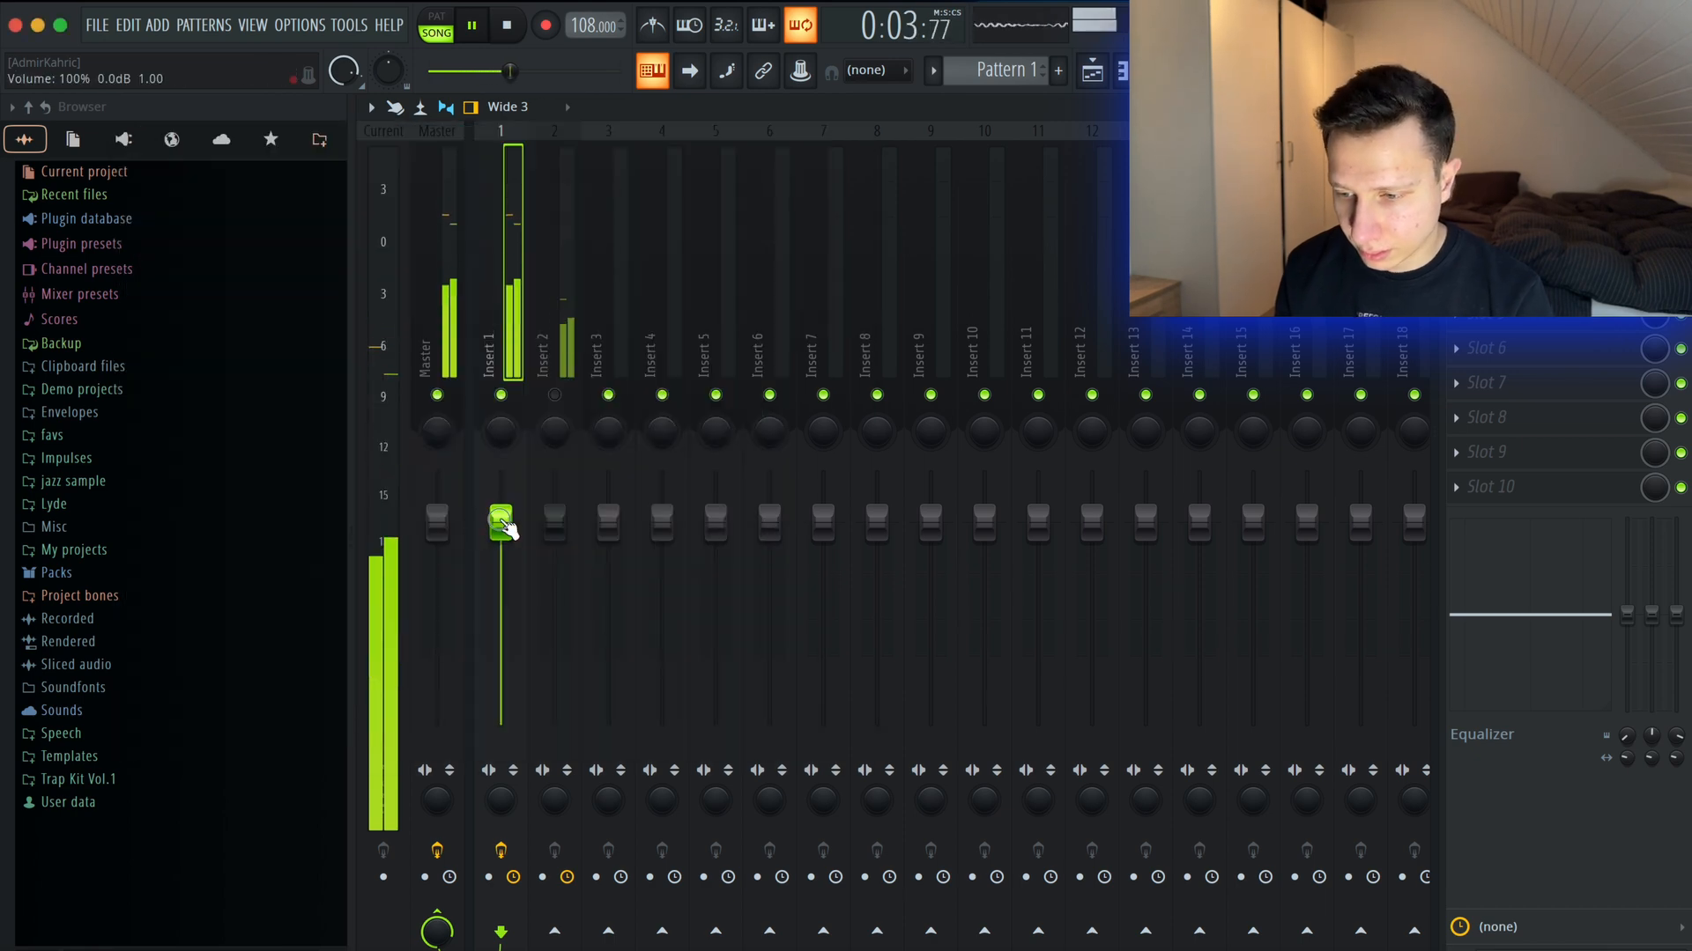
{"action": "left_click_drag", "start_coordinate": [502, 521], "coordinate": [495, 621]}
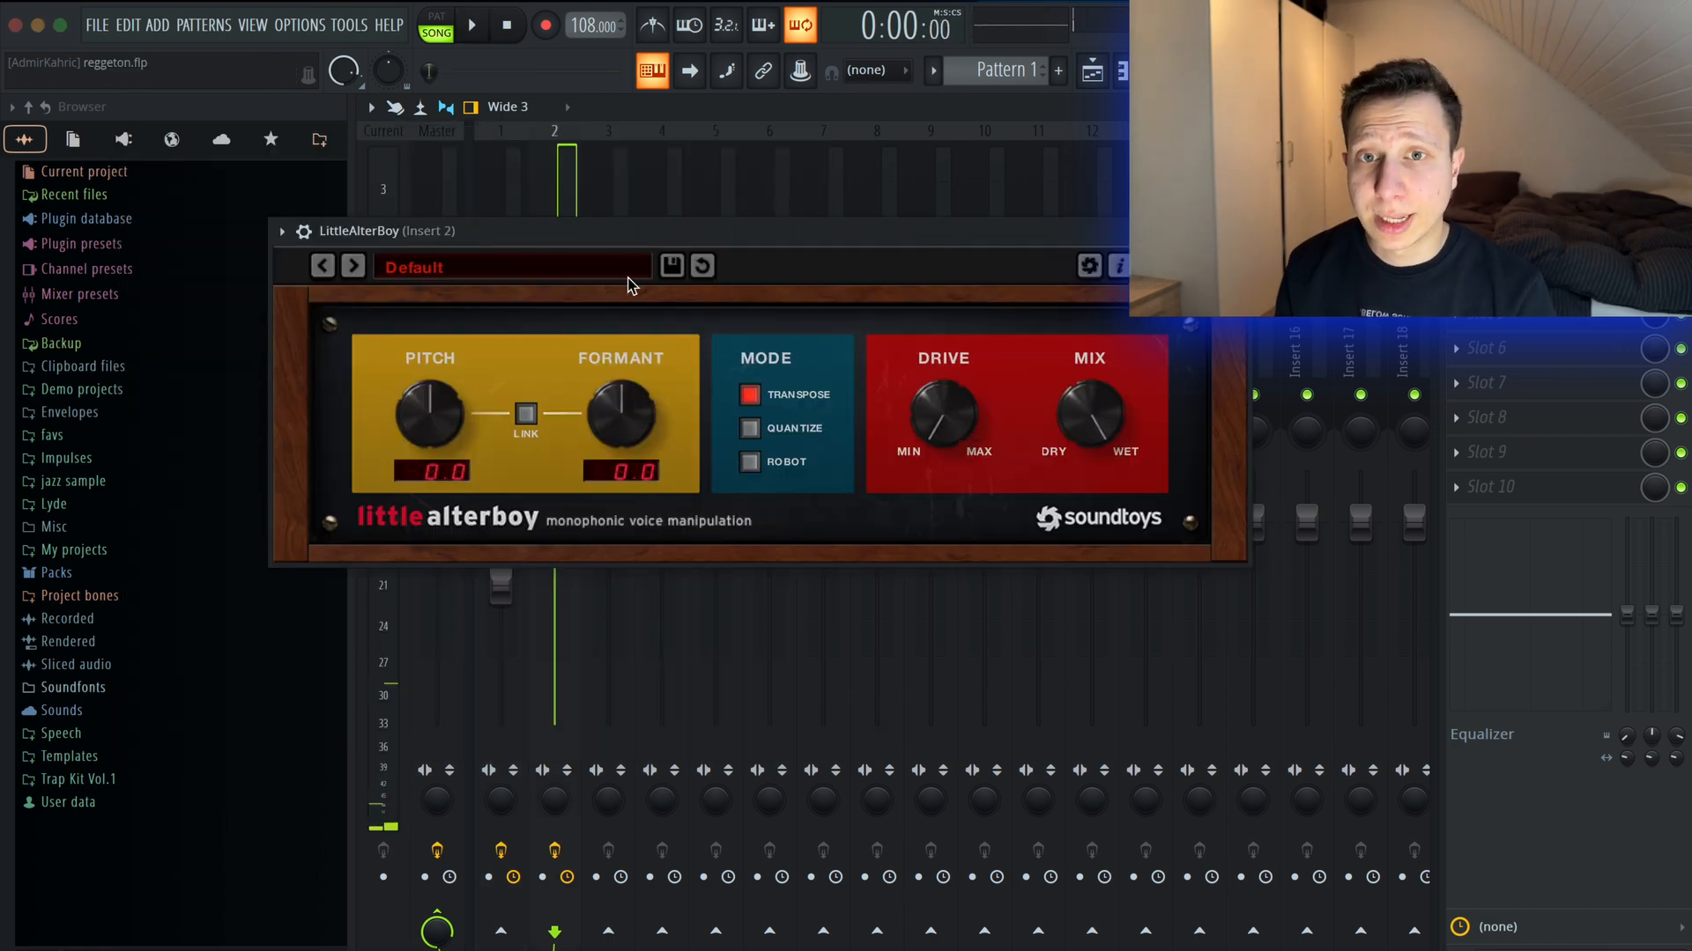
Solo Insert 2 and set LittleAlterBoy's pitch and formant to 12.0 during playback, closing its window.
{"action": "left_click_drag", "start_coordinate": [522, 228], "coordinate": [656, 441]}
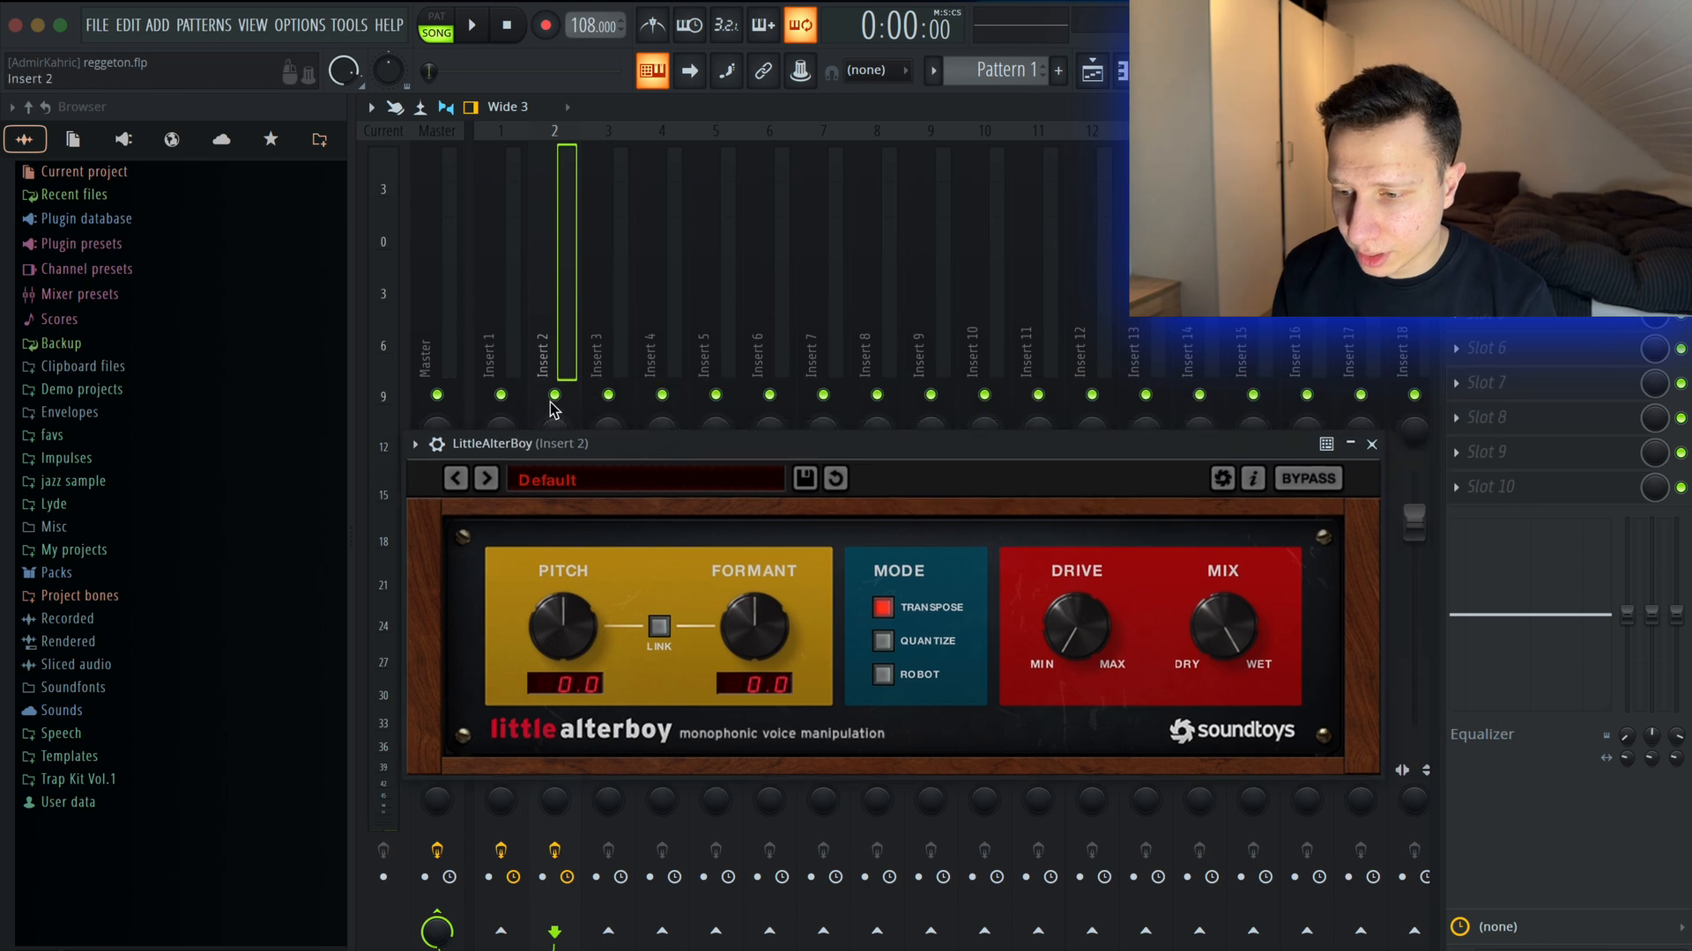
{"action": "right_click", "coordinate": [554, 395]}
{"action": "left_click_drag", "start_coordinate": [777, 452], "coordinate": [777, 377]}
{"action": "key", "text": "space"}
{"action": "left_click_drag", "start_coordinate": [558, 561], "coordinate": [578, 304]}
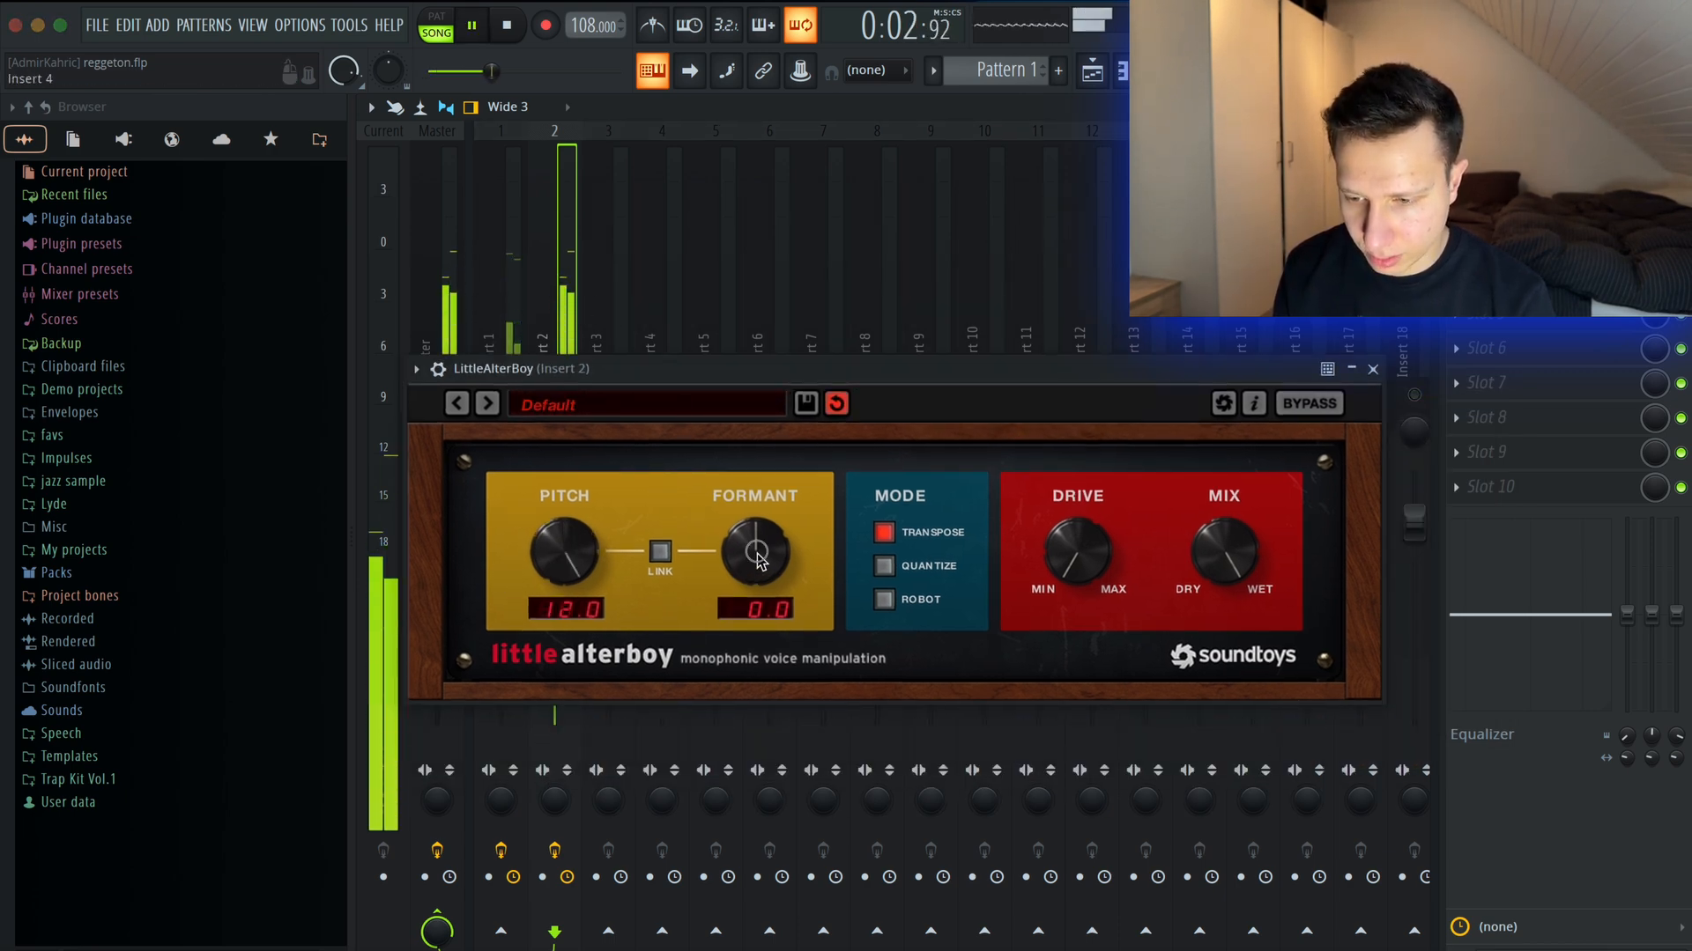
{"action": "left_click_drag", "start_coordinate": [760, 561], "coordinate": [793, 378]}
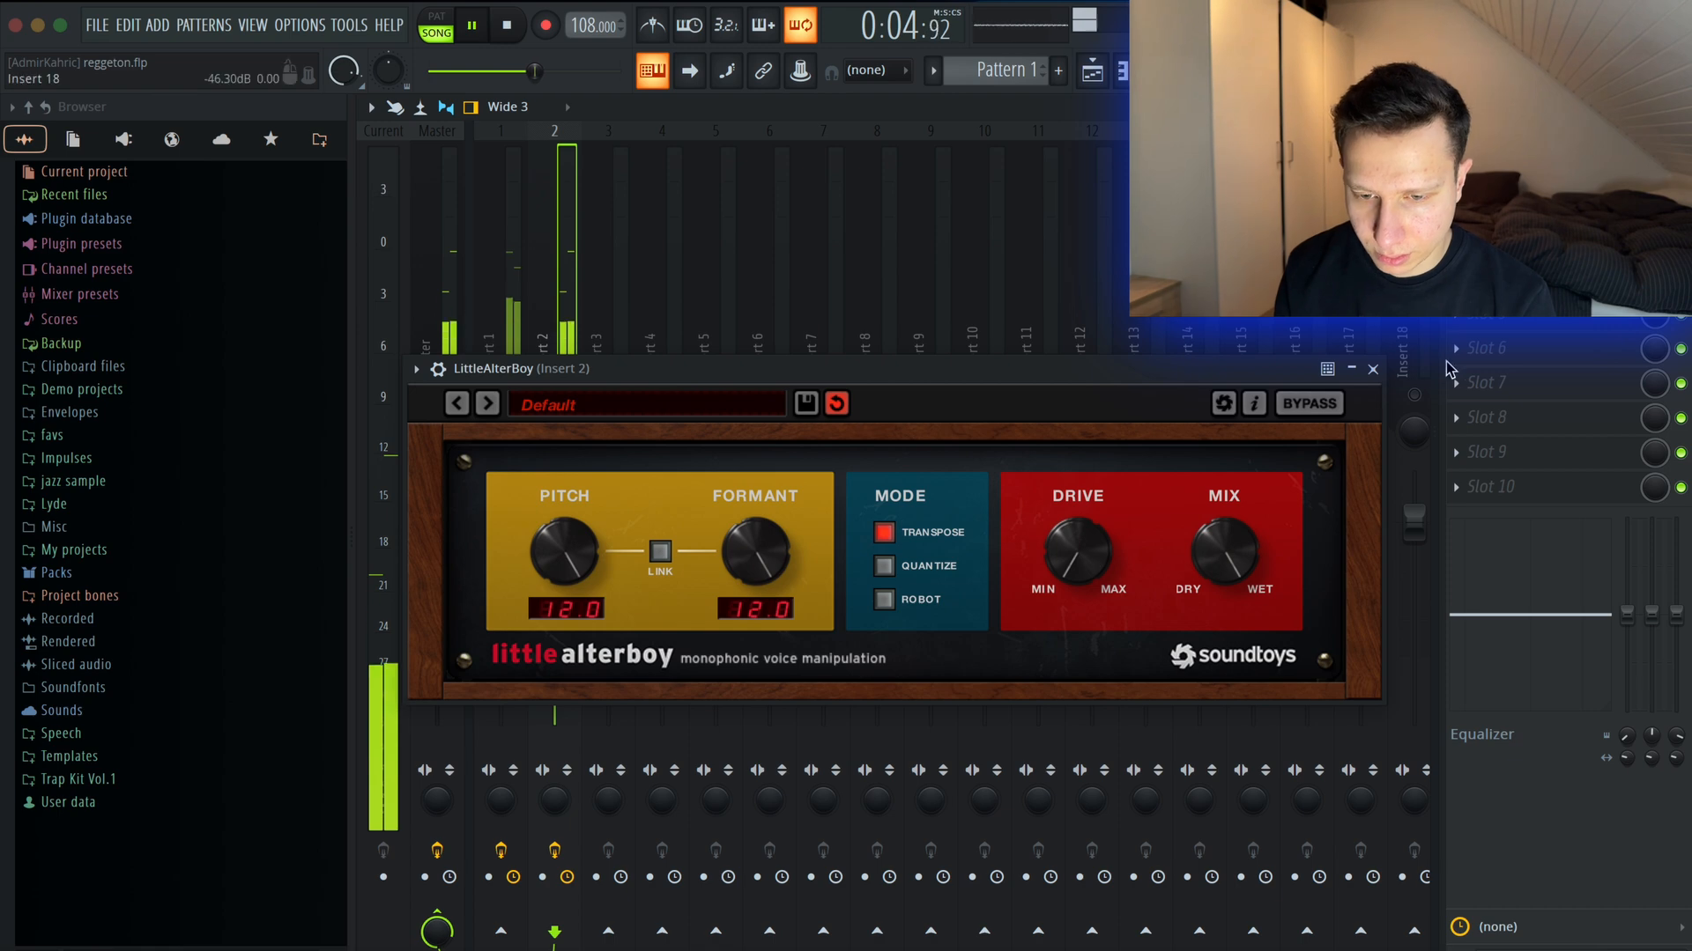
{"action": "left_click", "coordinate": [1372, 368]}
{"action": "left_click", "coordinate": [1091, 72]}
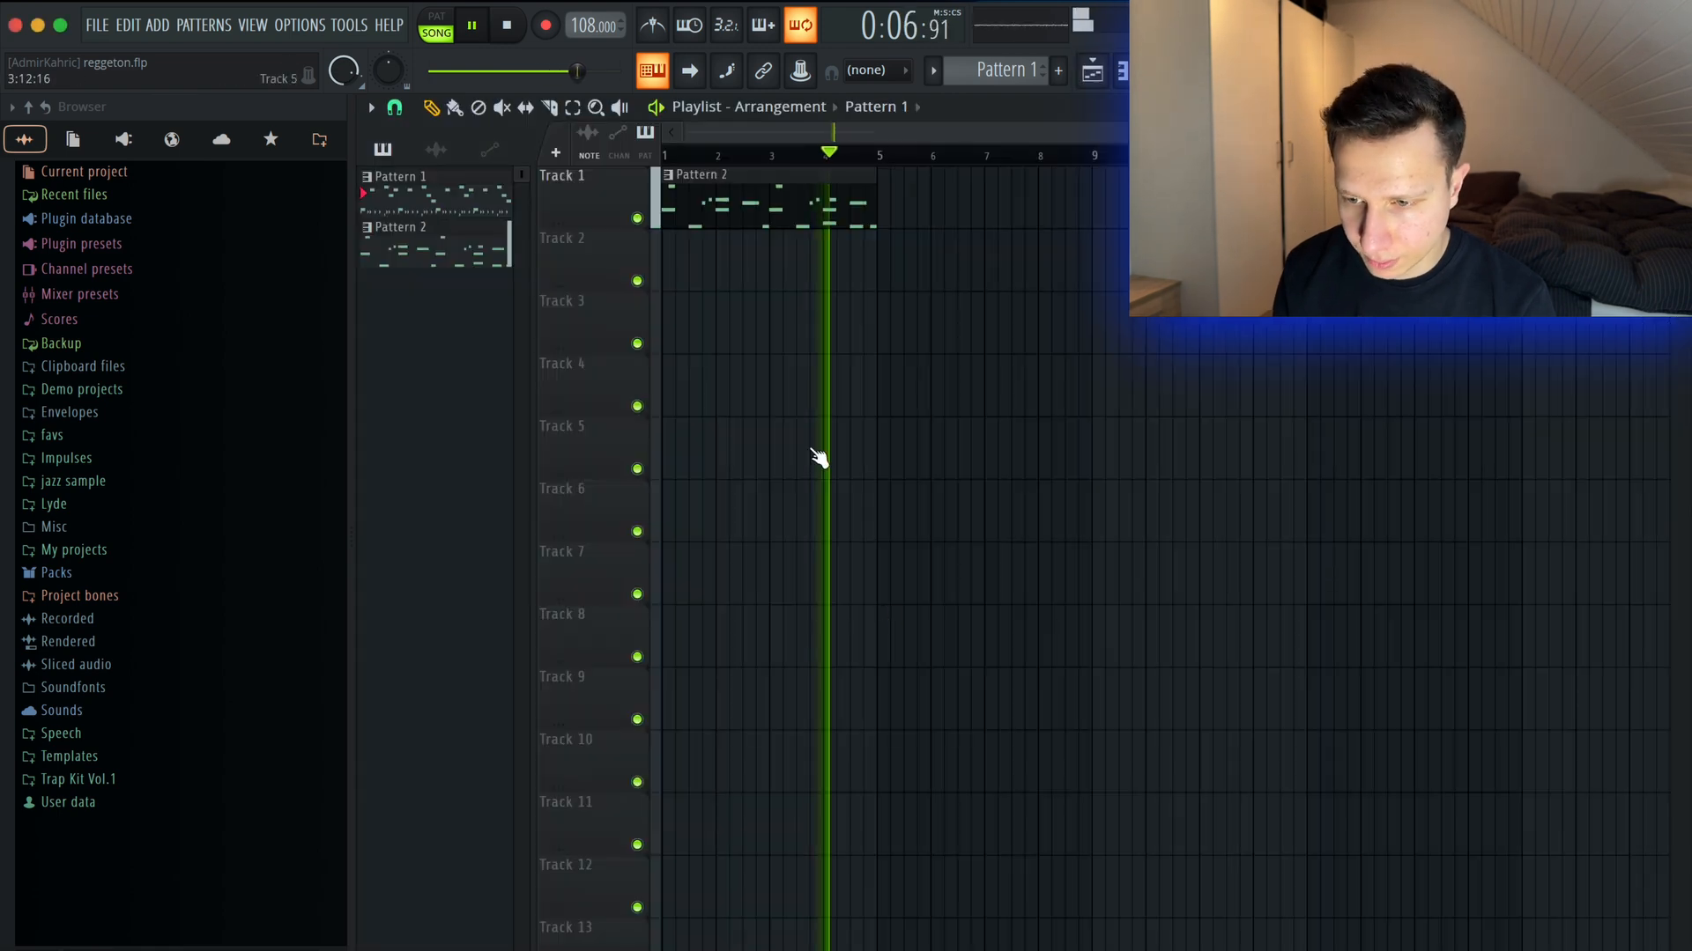
{"action": "left_click", "coordinate": [1008, 316]}
{"action": "right_click", "coordinate": [1008, 315]}
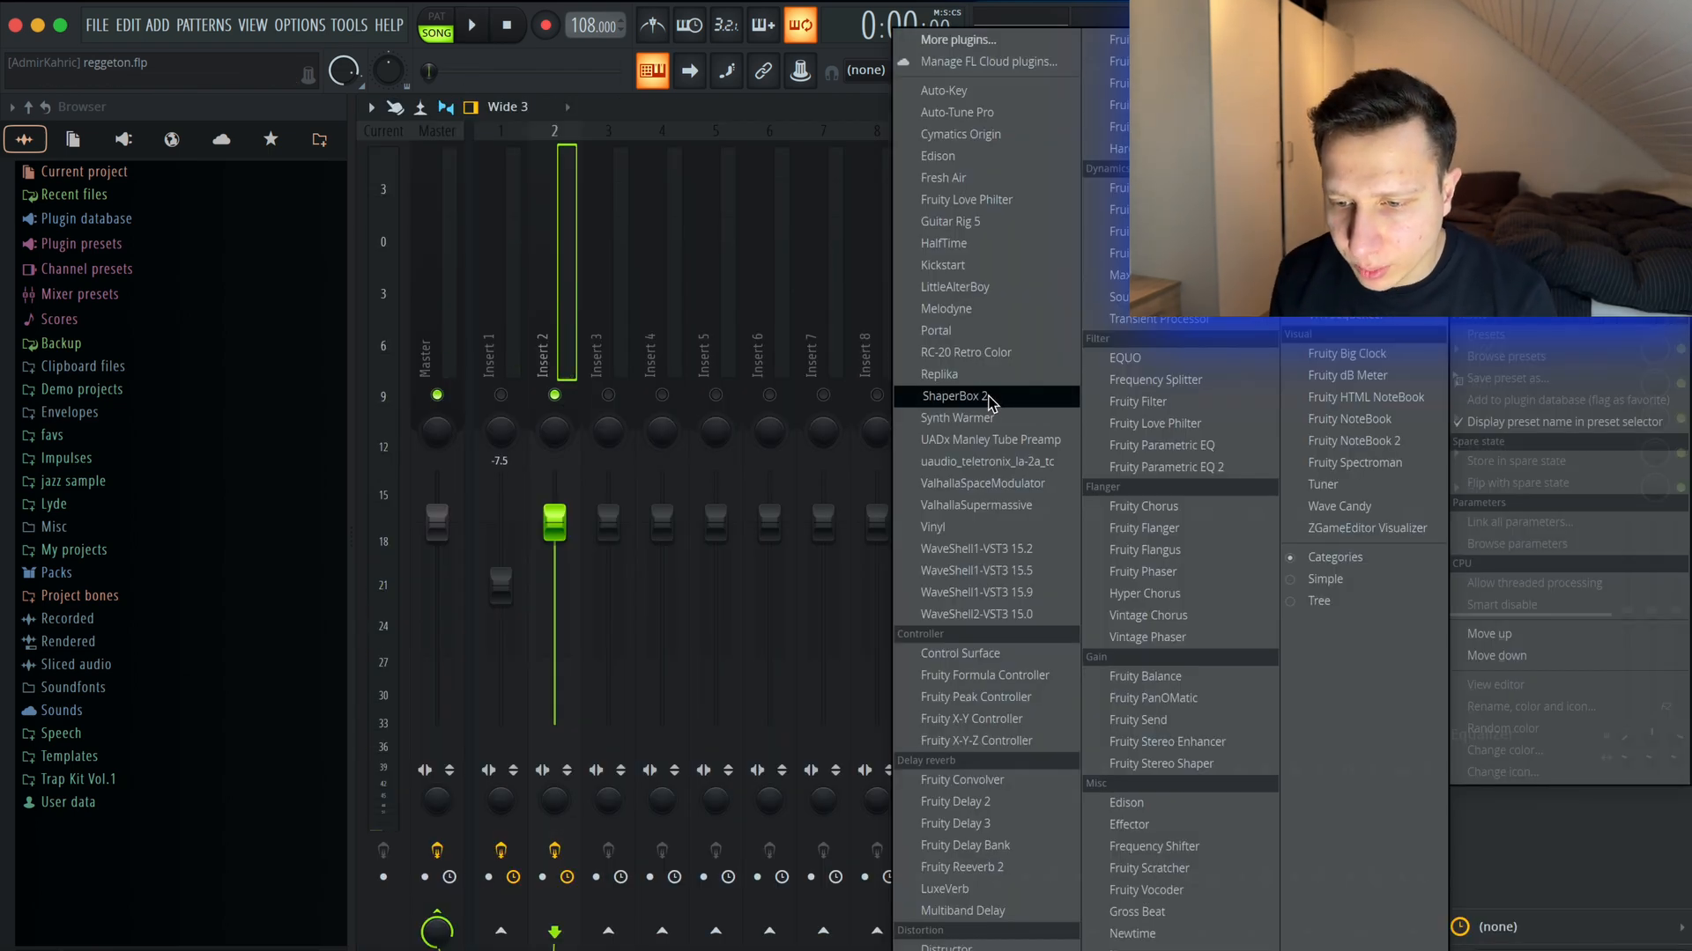
Load ShaperBox 2 on Insert 2 with the Hopping beat preset and close its window.
{"action": "left_click", "coordinate": [974, 402]}
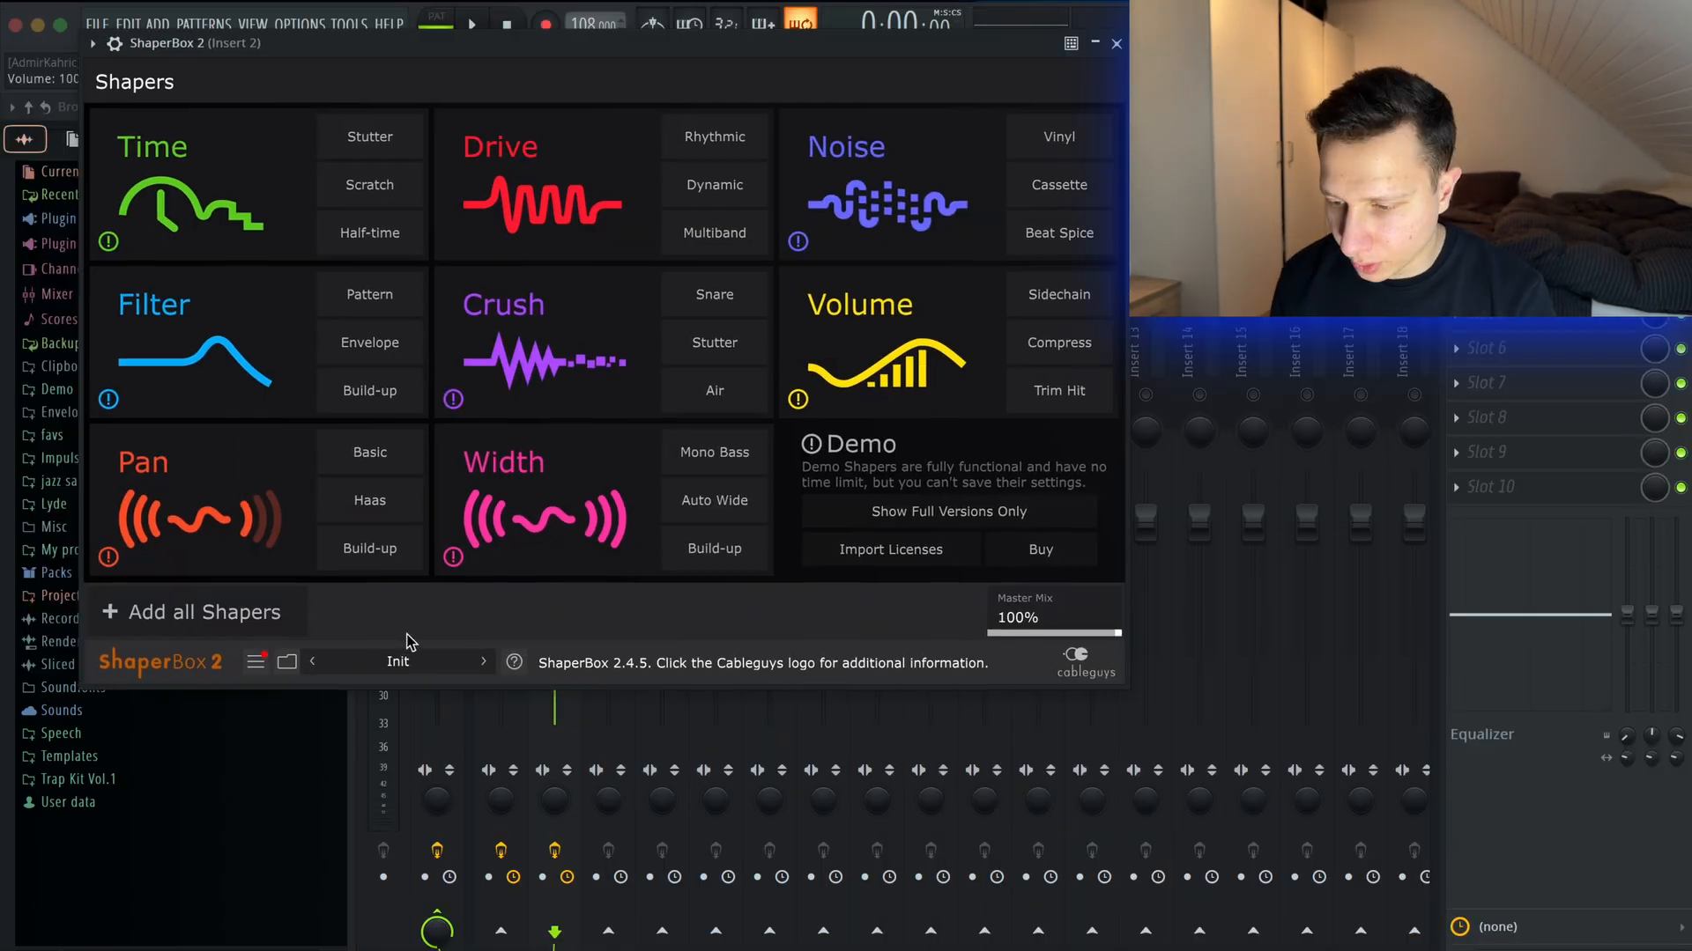
{"action": "left_click", "coordinate": [397, 661]}
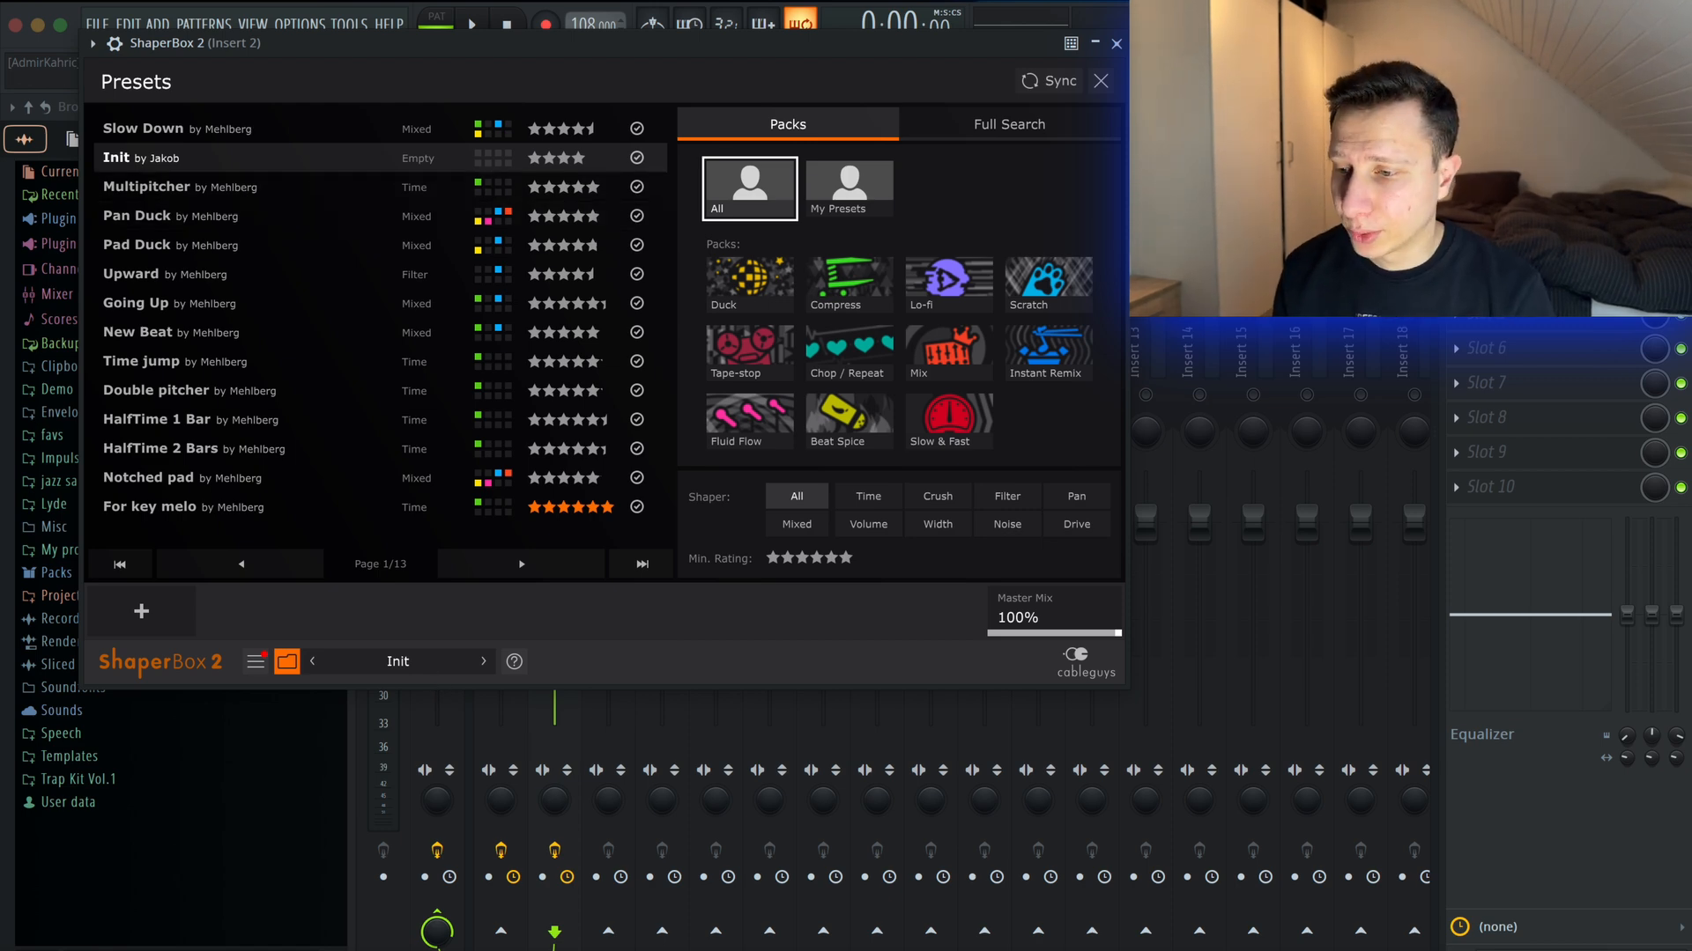
{"action": "left_click_drag", "start_coordinate": [491, 49], "coordinate": [543, 69]}
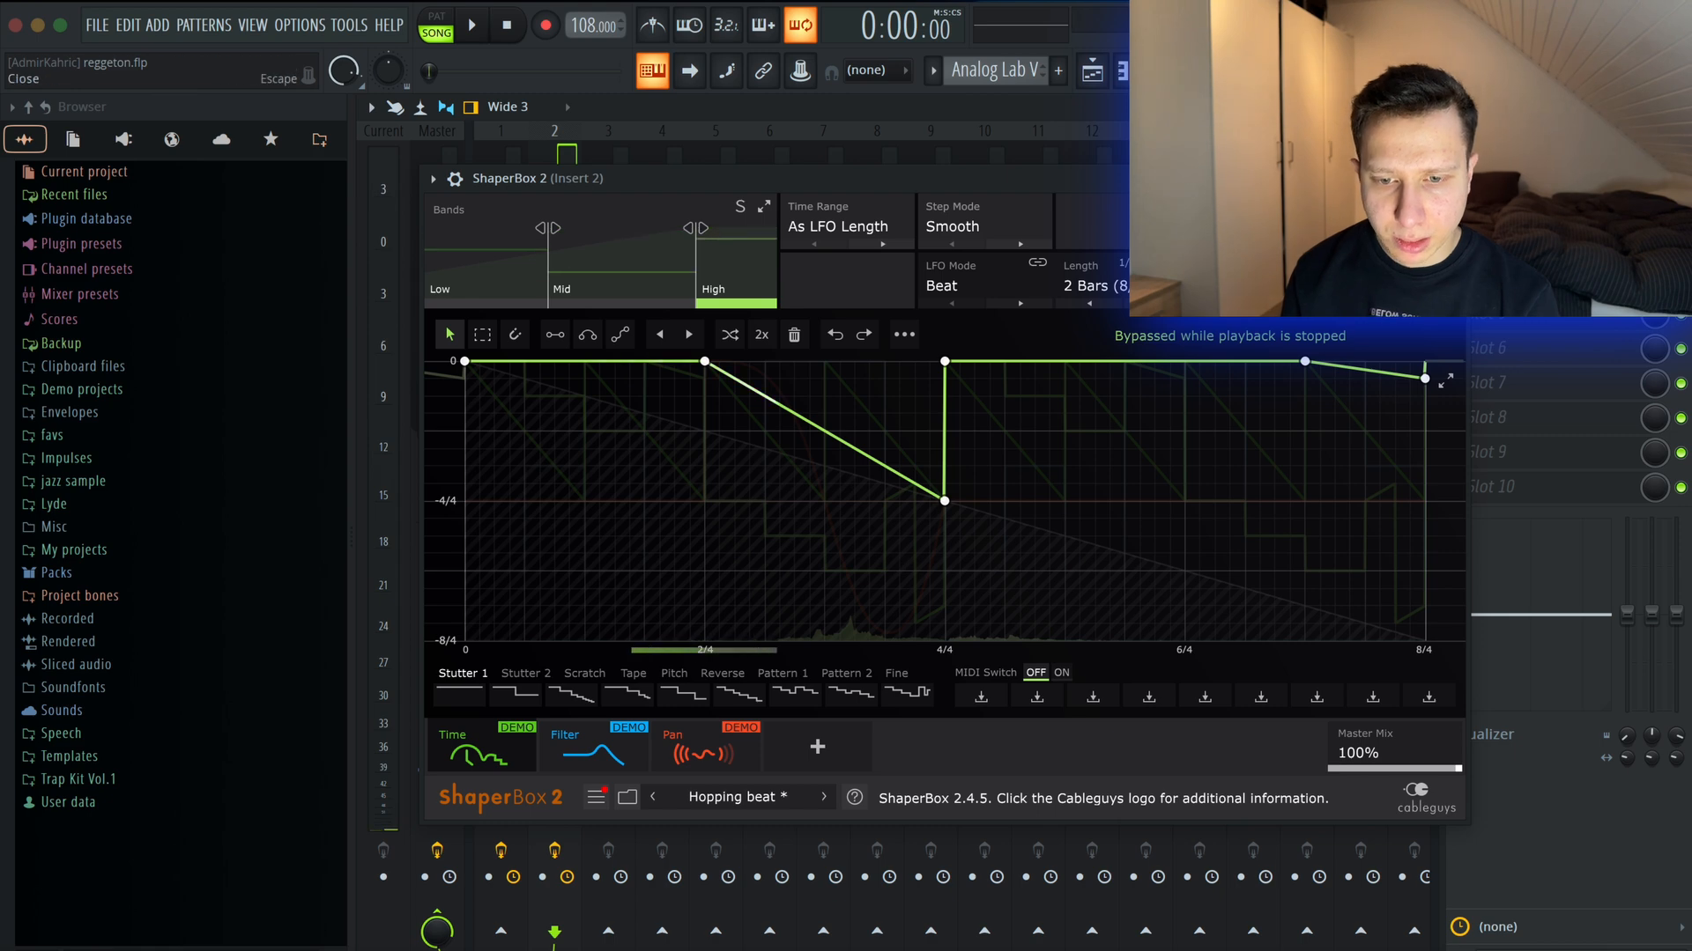
{"action": "left_click", "coordinate": [1454, 178]}
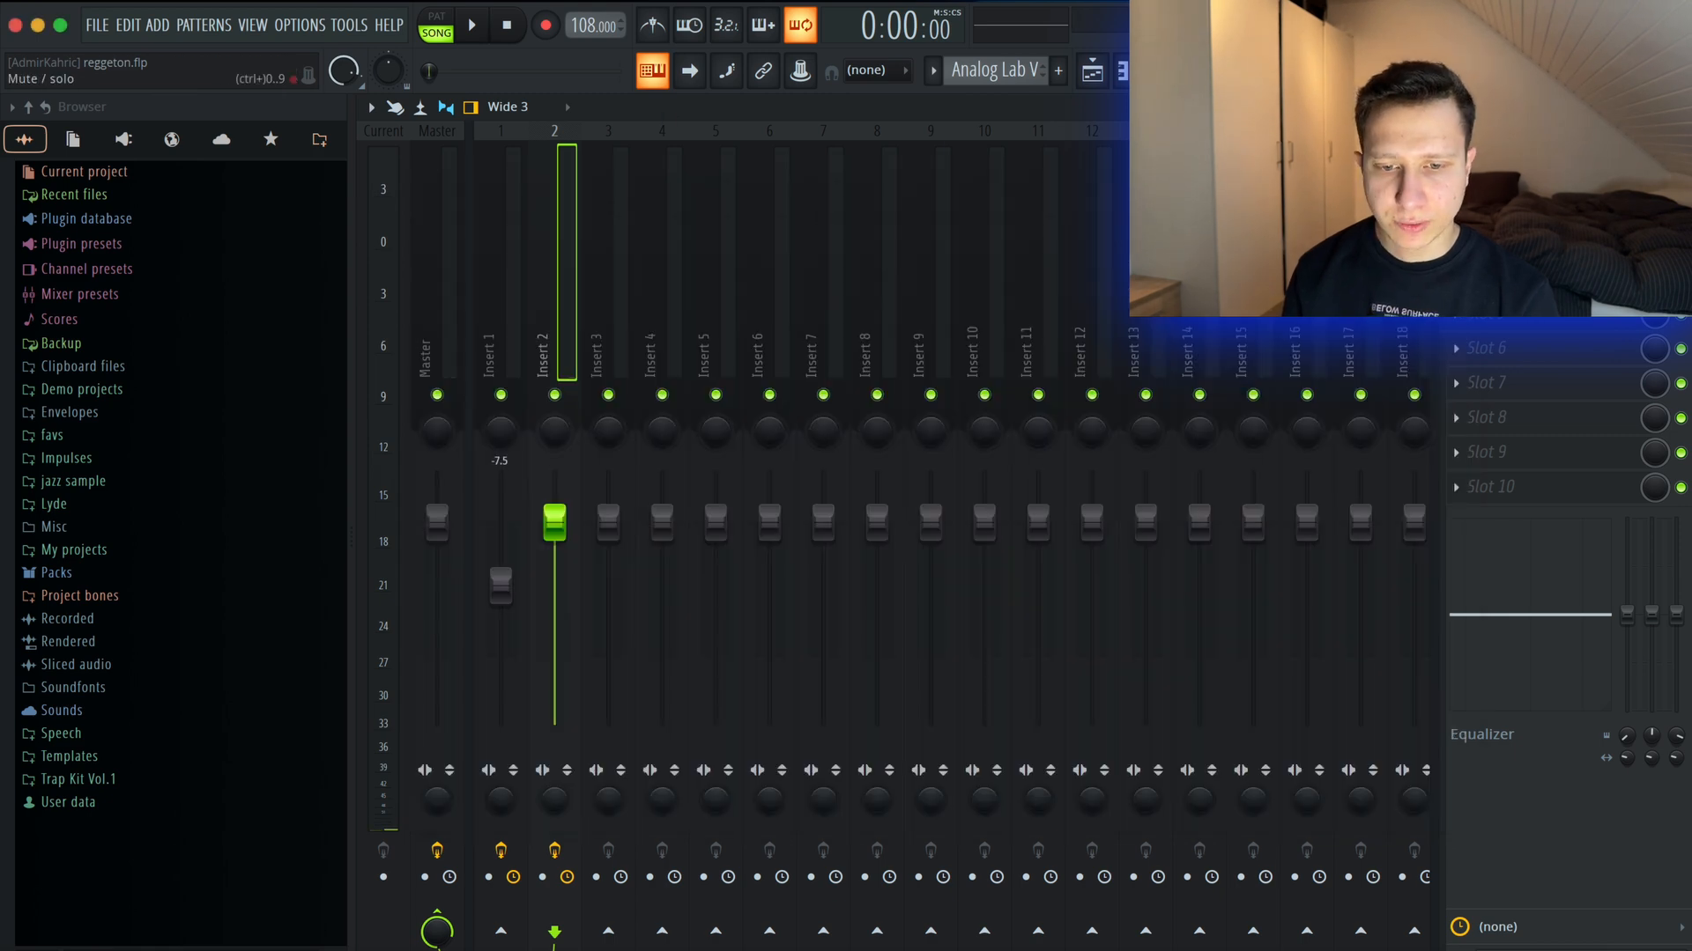
Listen to the Analog Lab V layers with their new effects while checking the playlist clips, channel routing and mixer levels.
{"action": "key", "text": "space"}
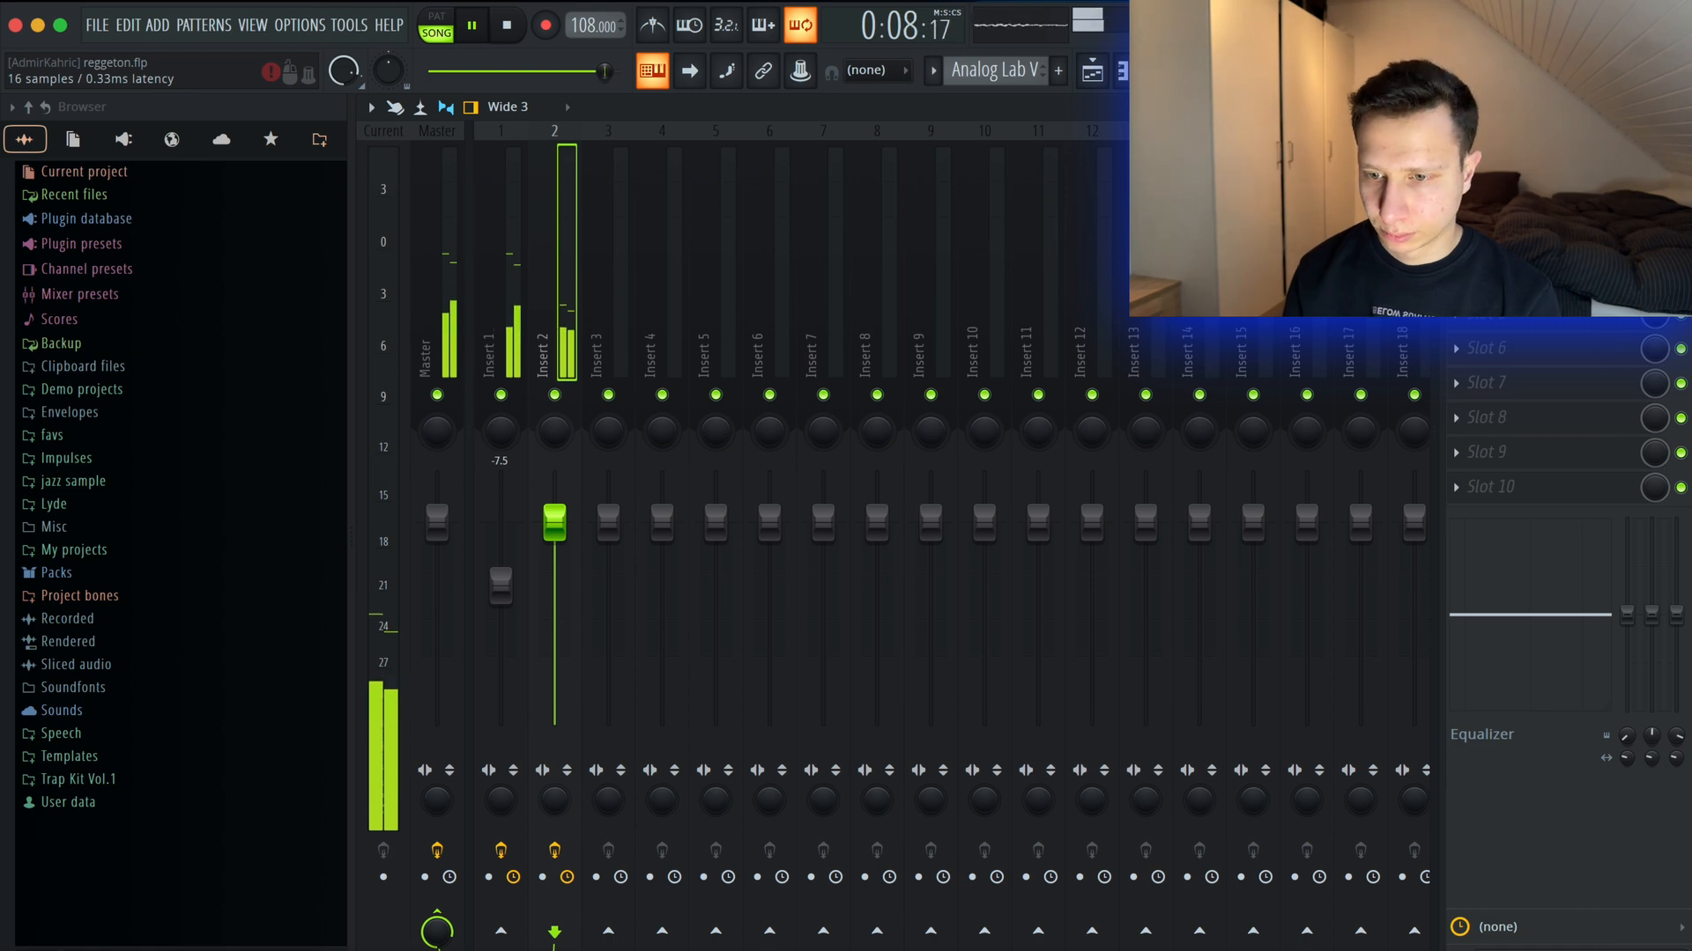
{"action": "key", "text": "space"}
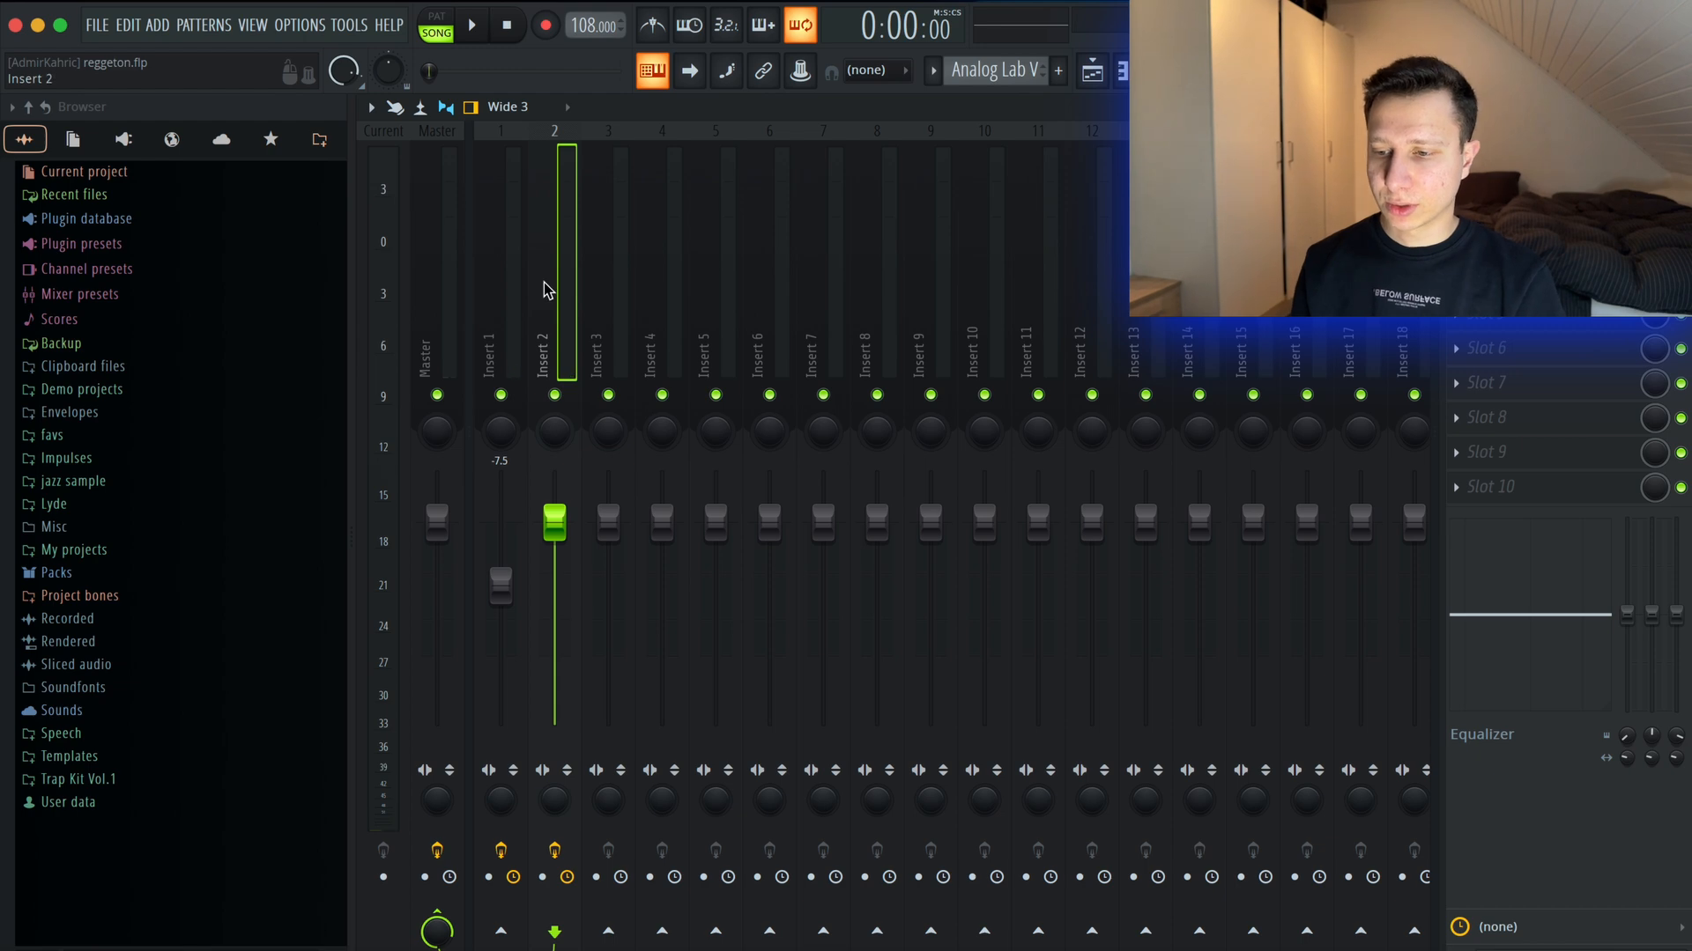
{"action": "left_click", "coordinate": [1202, 70]}
{"action": "left_click", "coordinate": [1164, 70]}
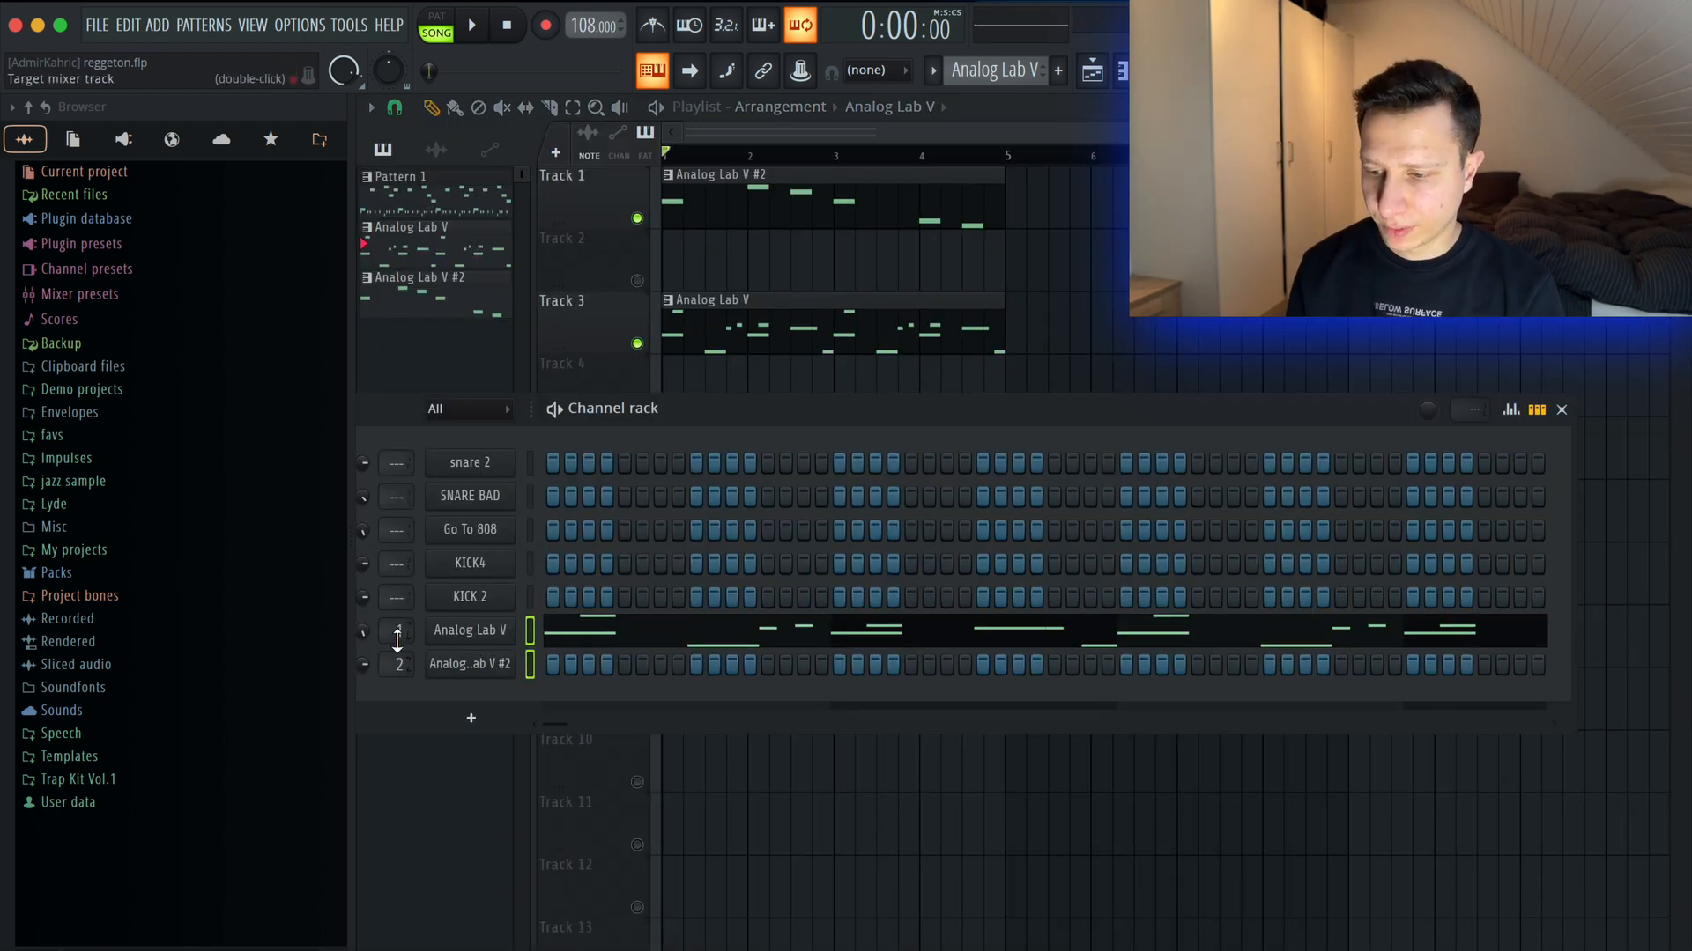
{"action": "key", "text": "space"}
{"action": "left_click", "coordinate": [1040, 317]}
{"action": "right_click", "coordinate": [1054, 319]}
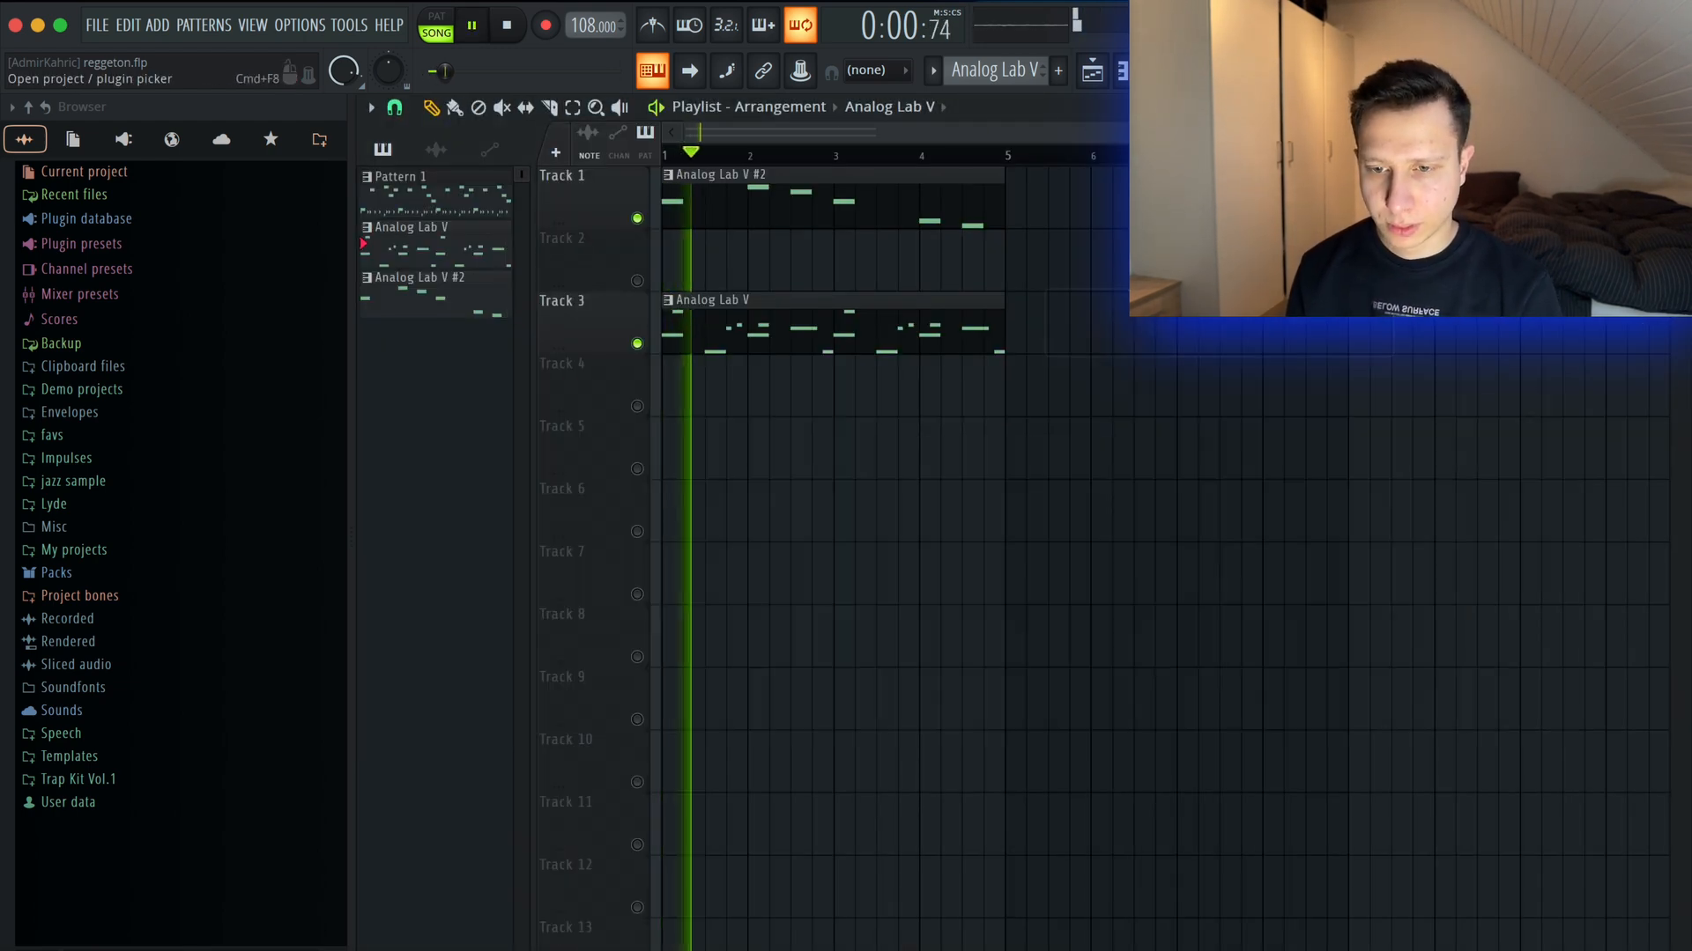
{"action": "left_click", "coordinate": [1202, 70]}
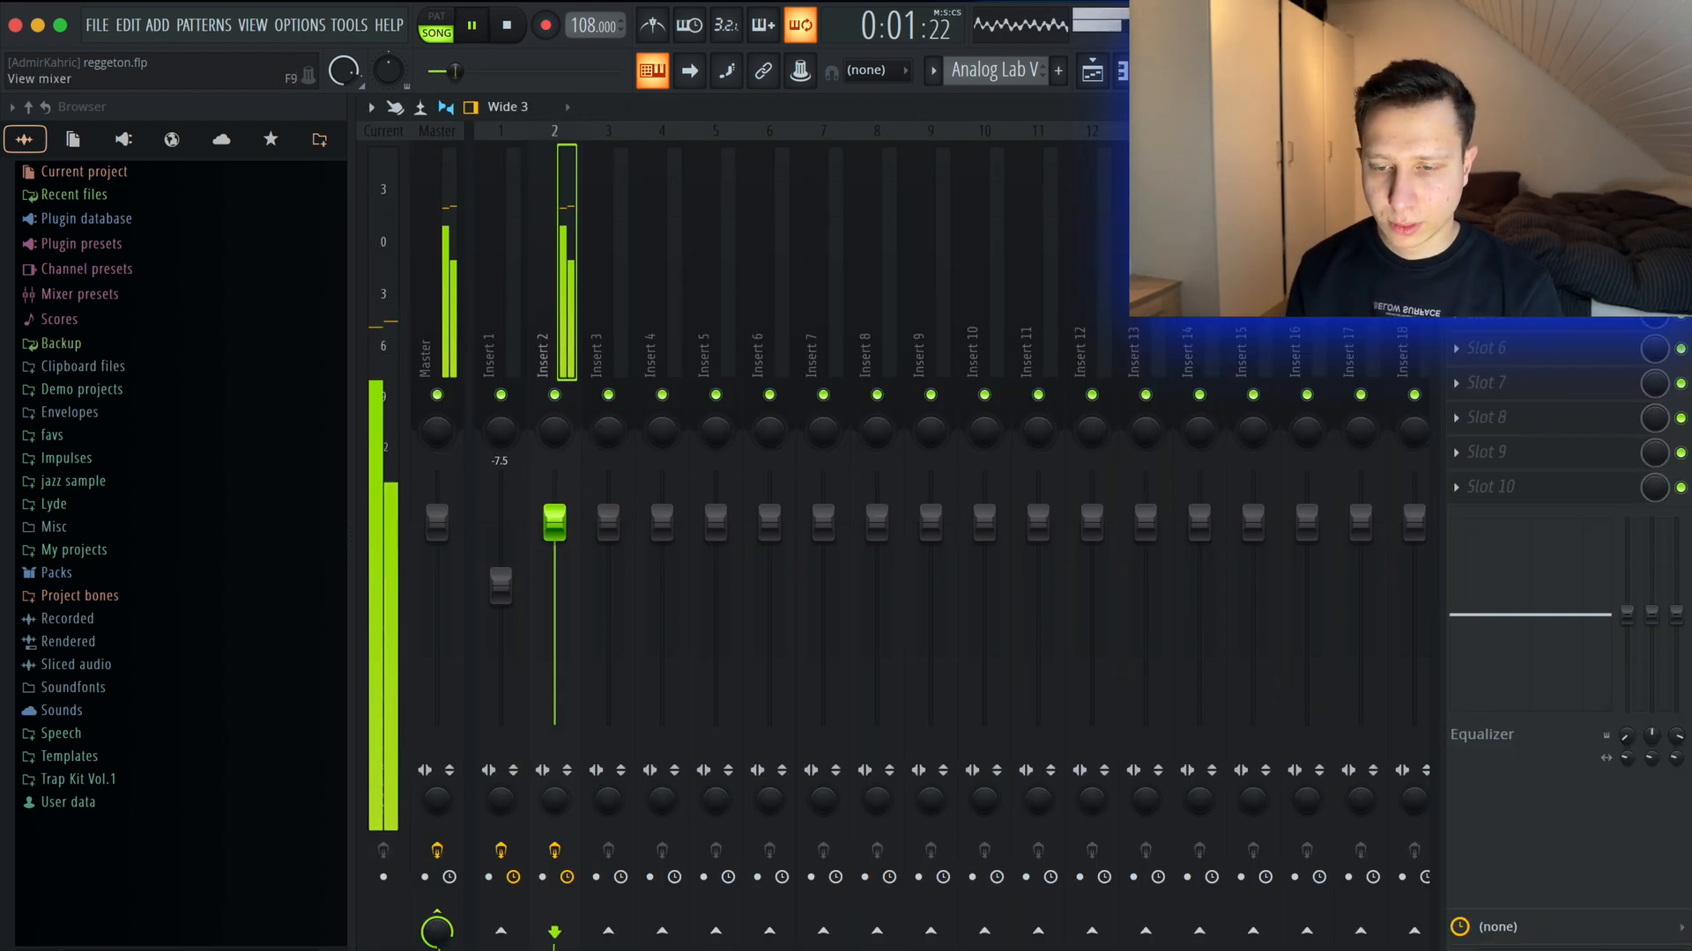
{"action": "left_click", "coordinate": [1092, 72]}
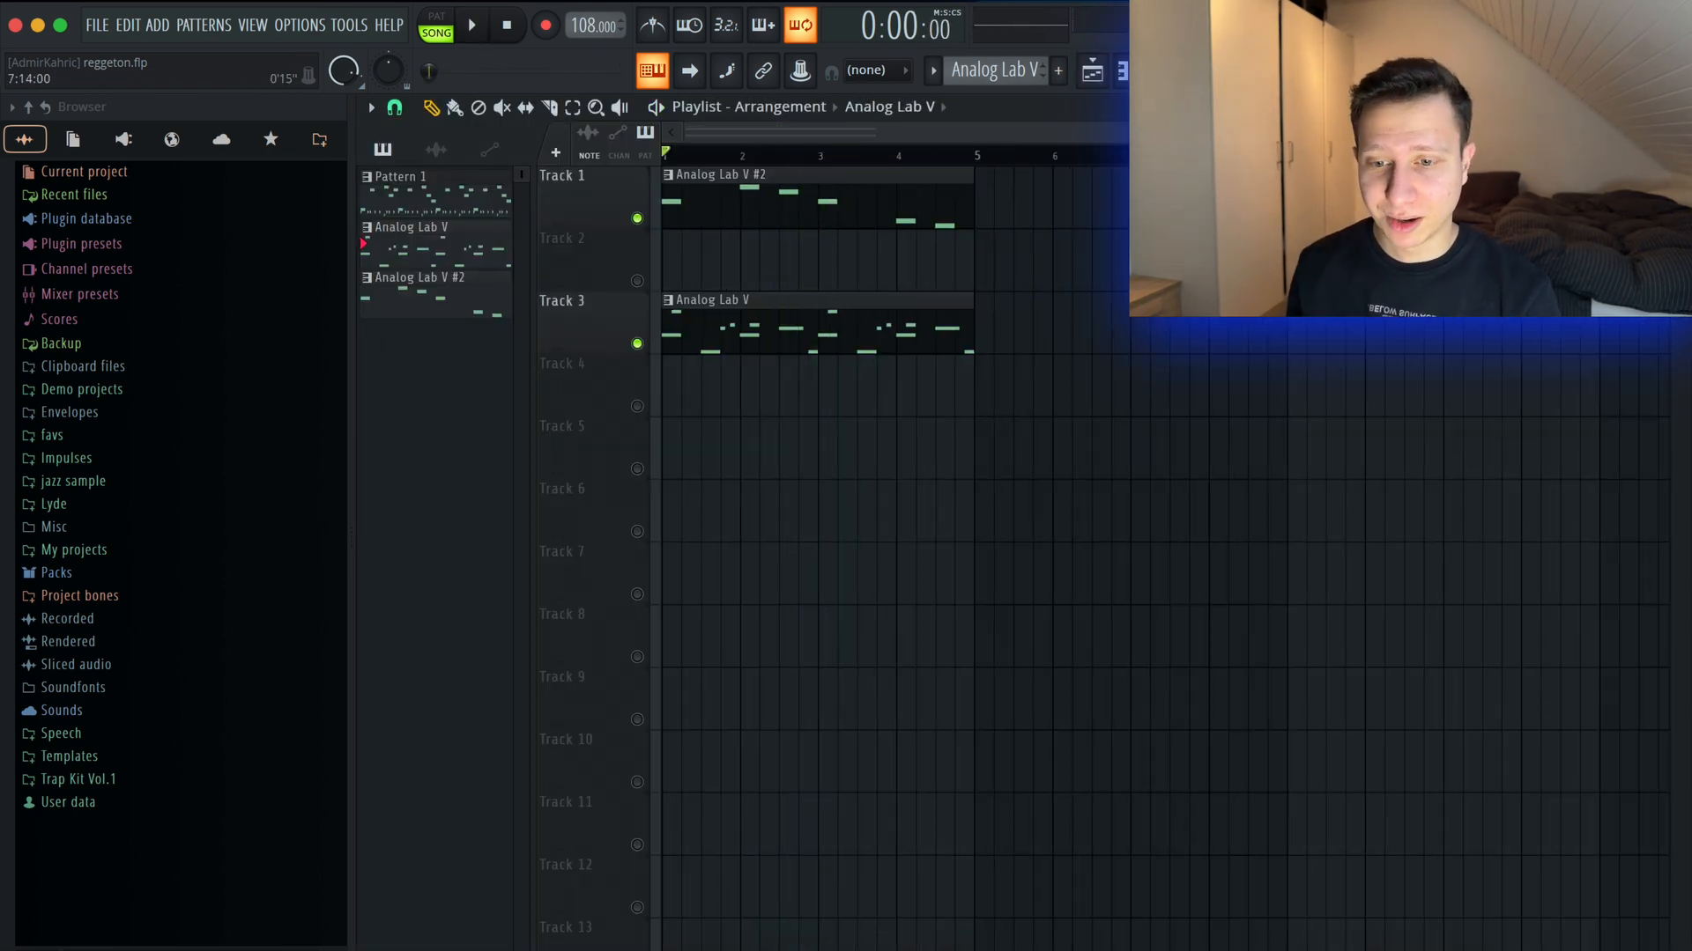
{"action": "left_click", "coordinate": [1201, 70]}
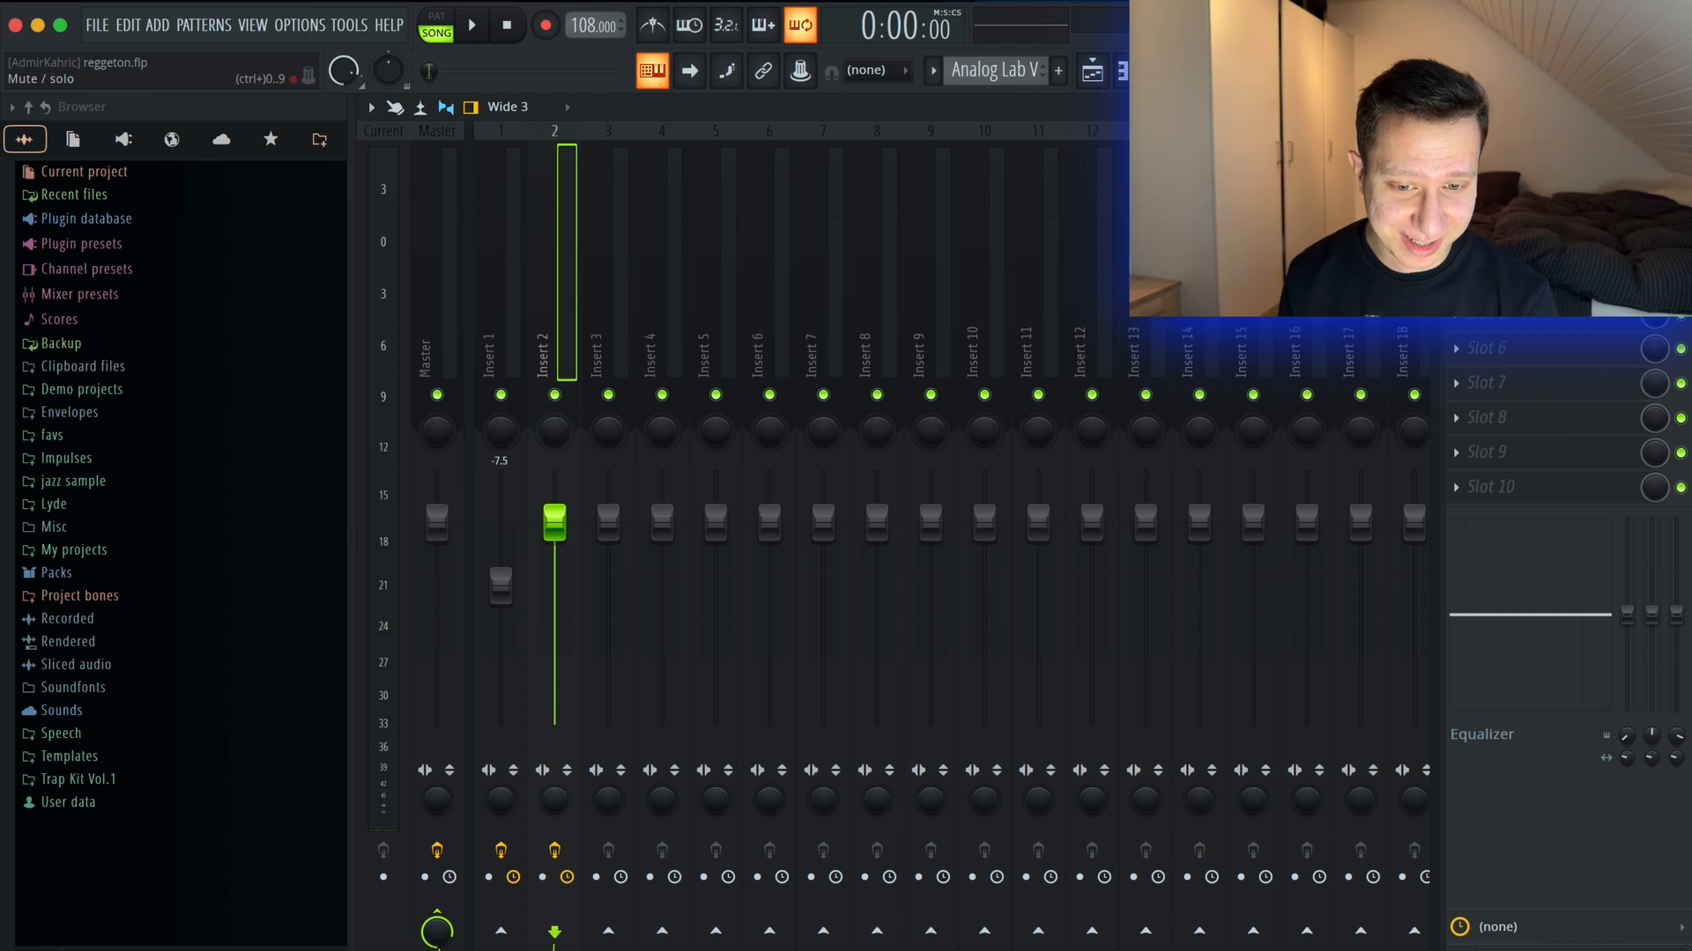
{"action": "key", "text": "space"}
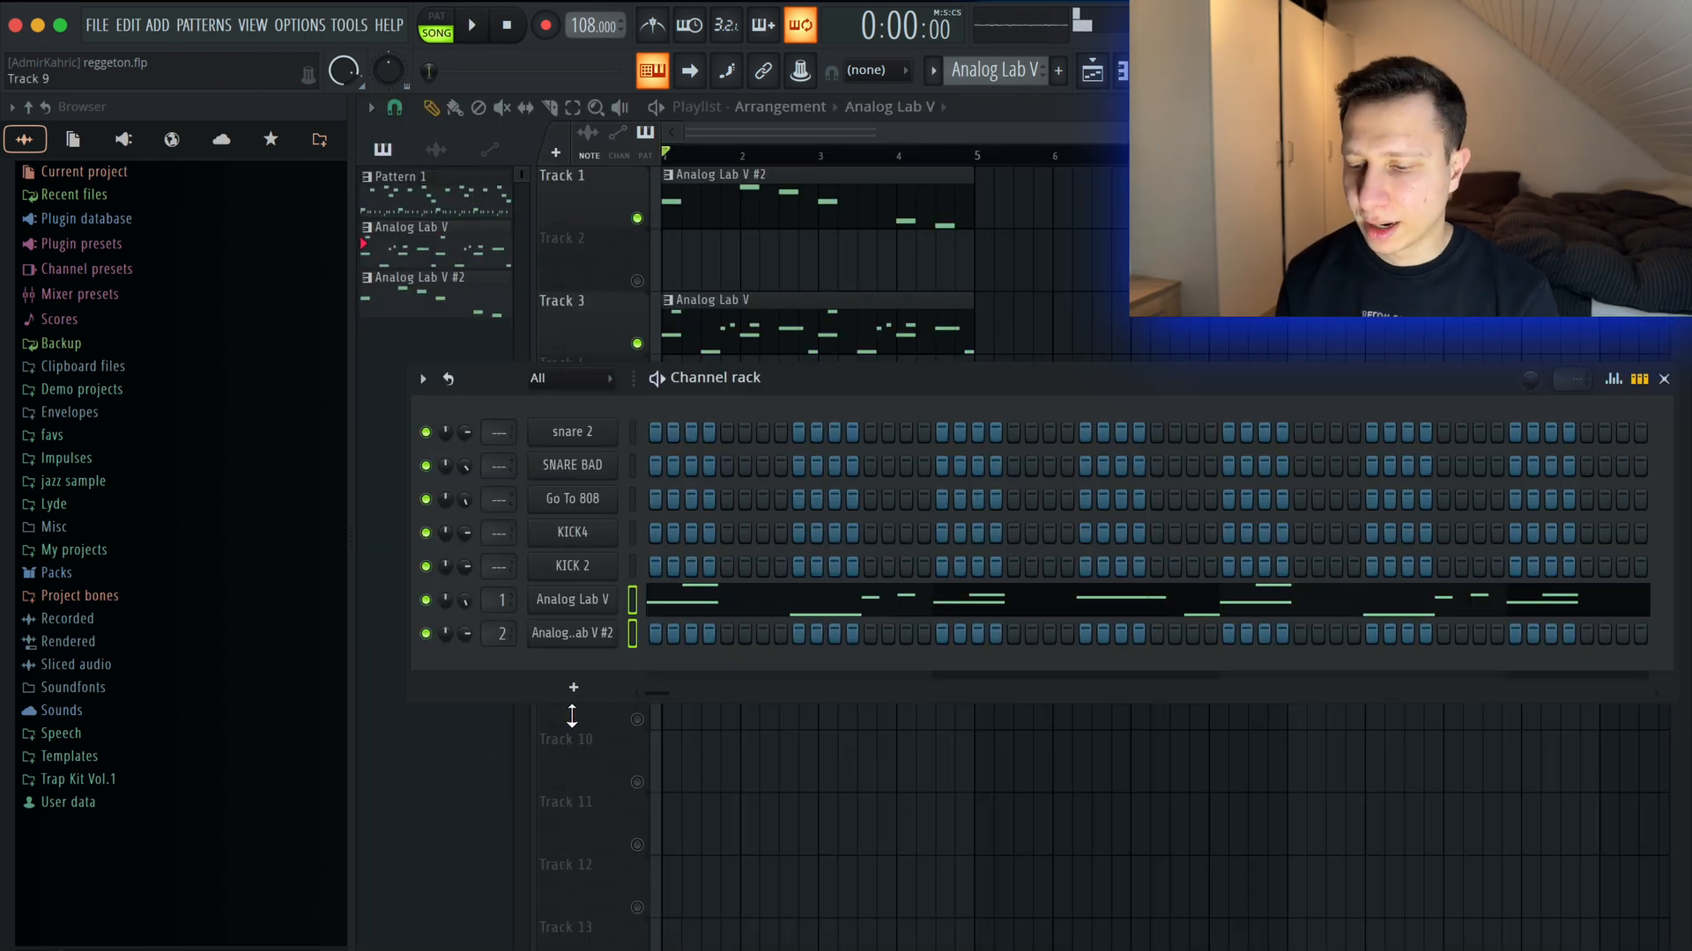
Add a Mellotron V channel and paste the Analog Lab V channel's notes into it.
{"action": "left_click", "coordinate": [573, 687]}
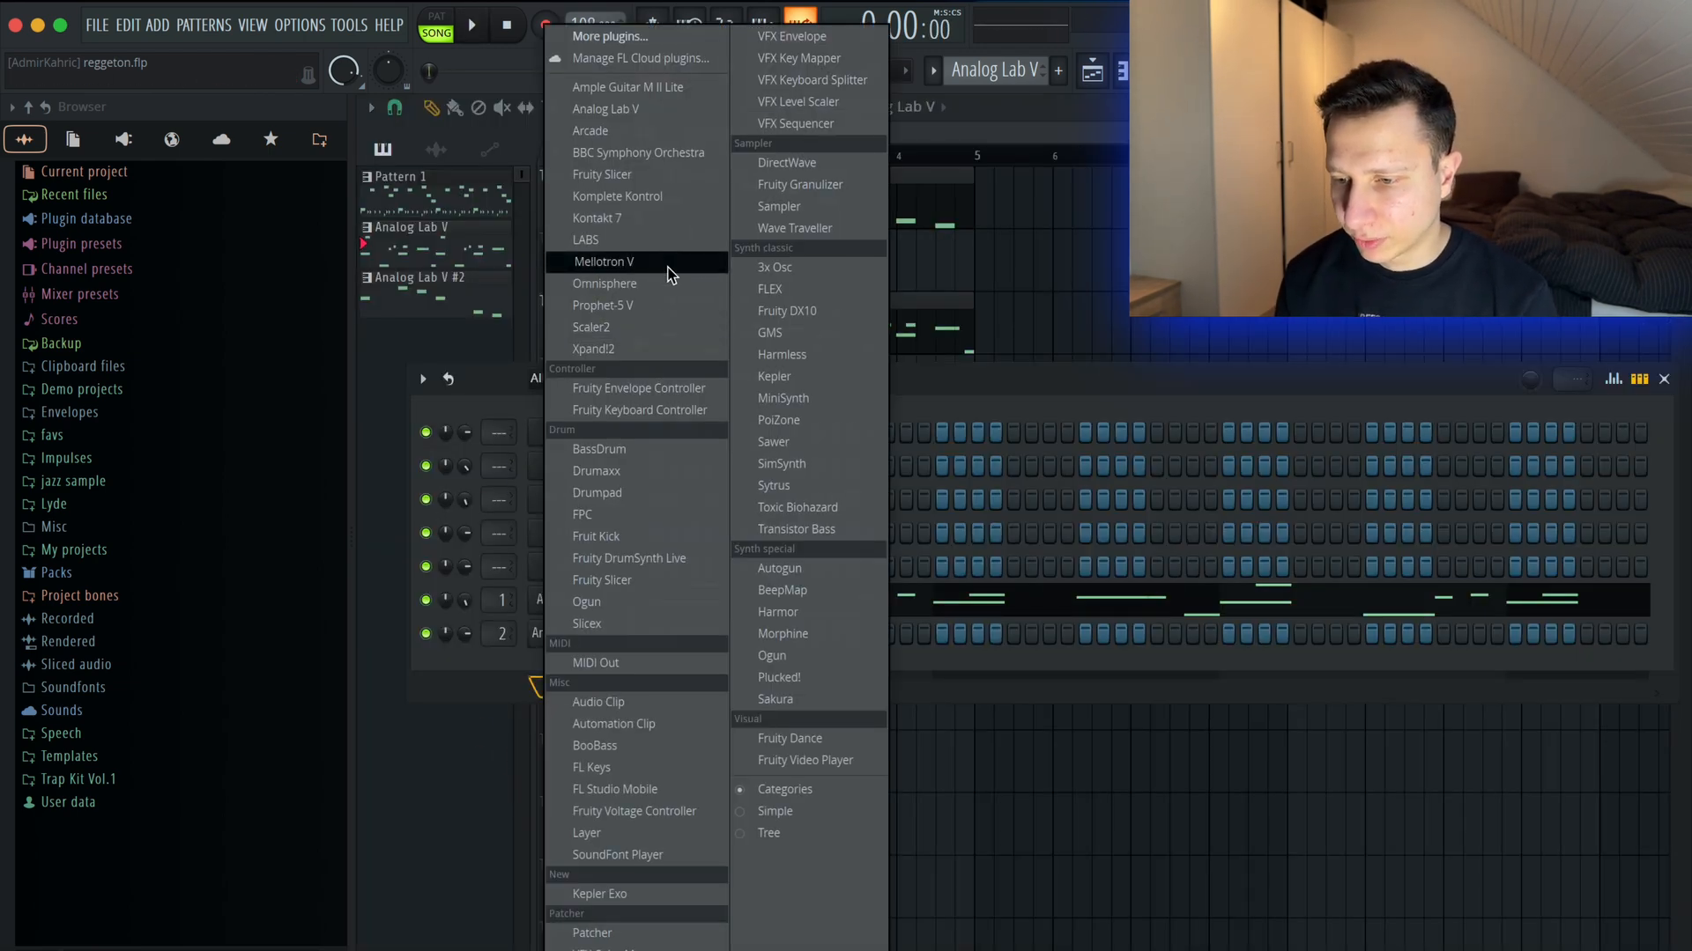
{"action": "left_click", "coordinate": [604, 261]}
{"action": "key", "text": "Escape"}
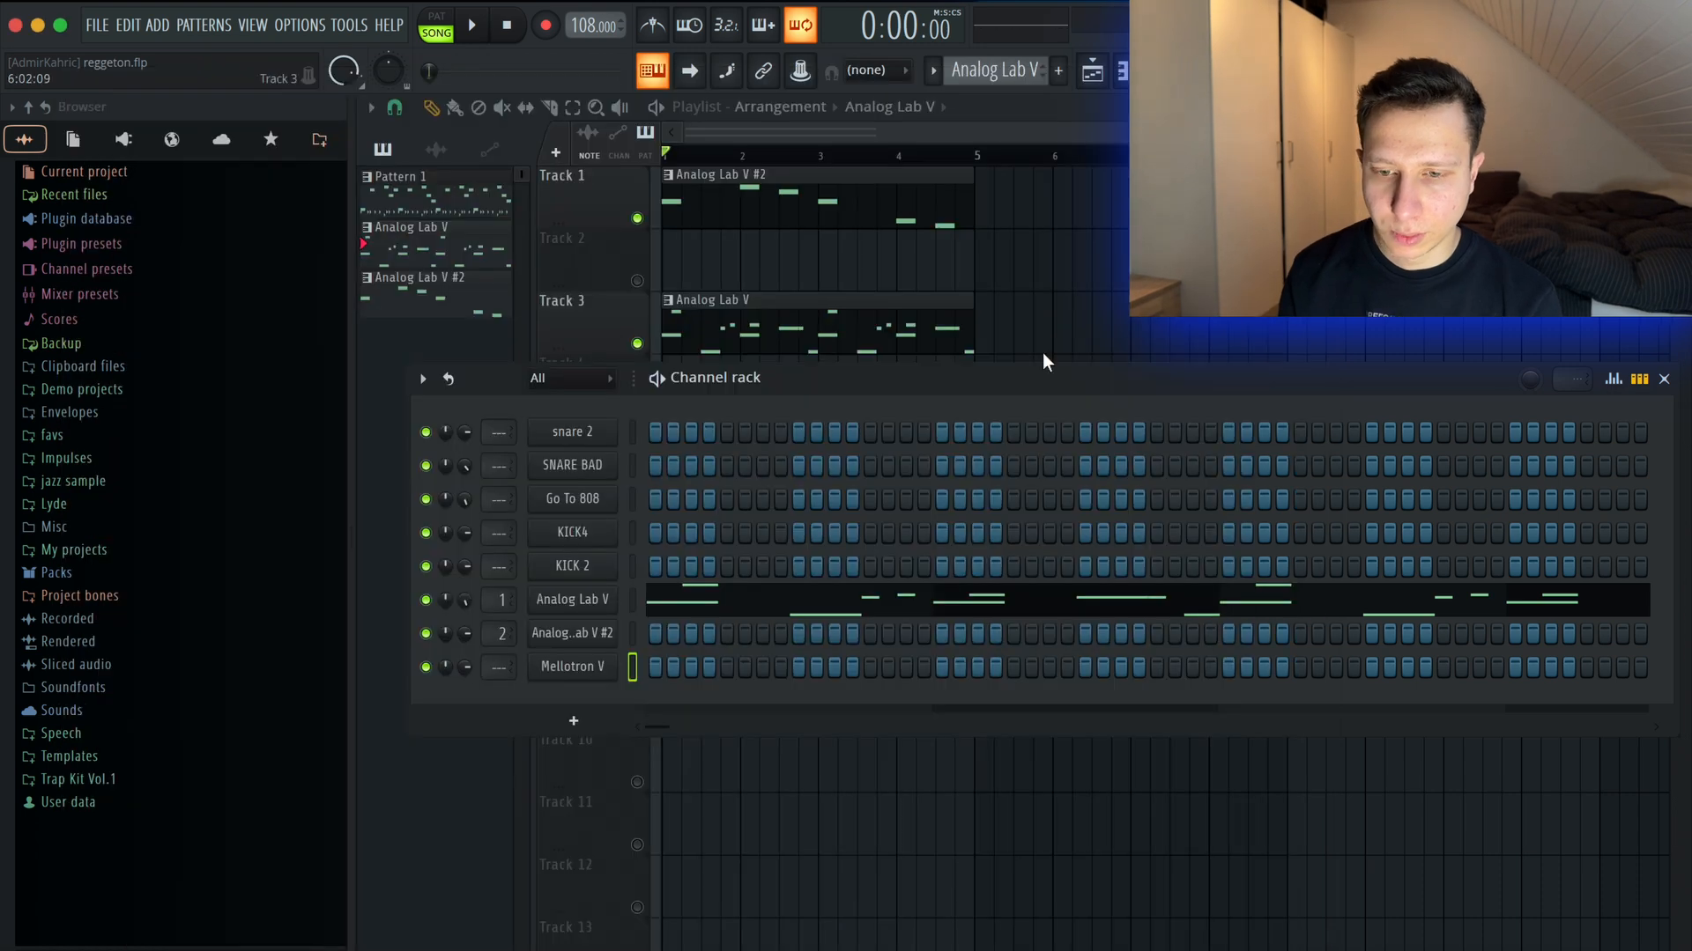
{"action": "left_click", "coordinate": [633, 675]}
{"action": "key", "text": "ctrl+v"}
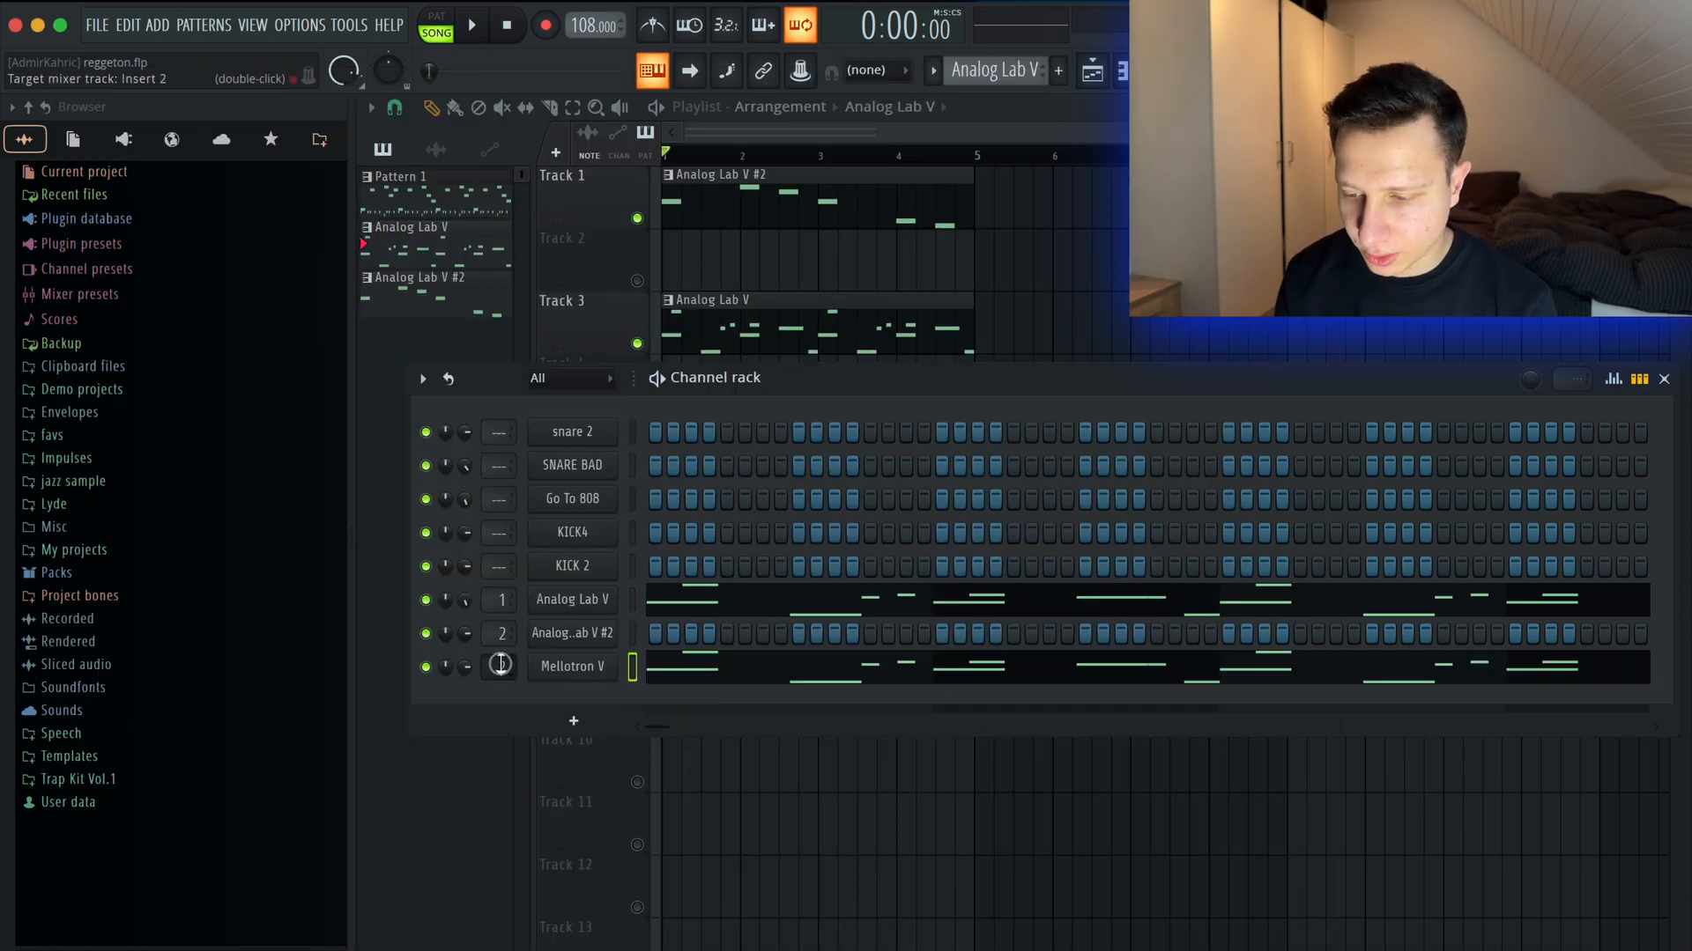
Route the Mellotron V channel to a mixer track and open the plugin options of the first effect slot.
{"action": "left_click_drag", "start_coordinate": [500, 667], "coordinate": [500, 653]}
{"action": "key", "text": "F9"}
{"action": "left_click", "coordinate": [1458, 174]}
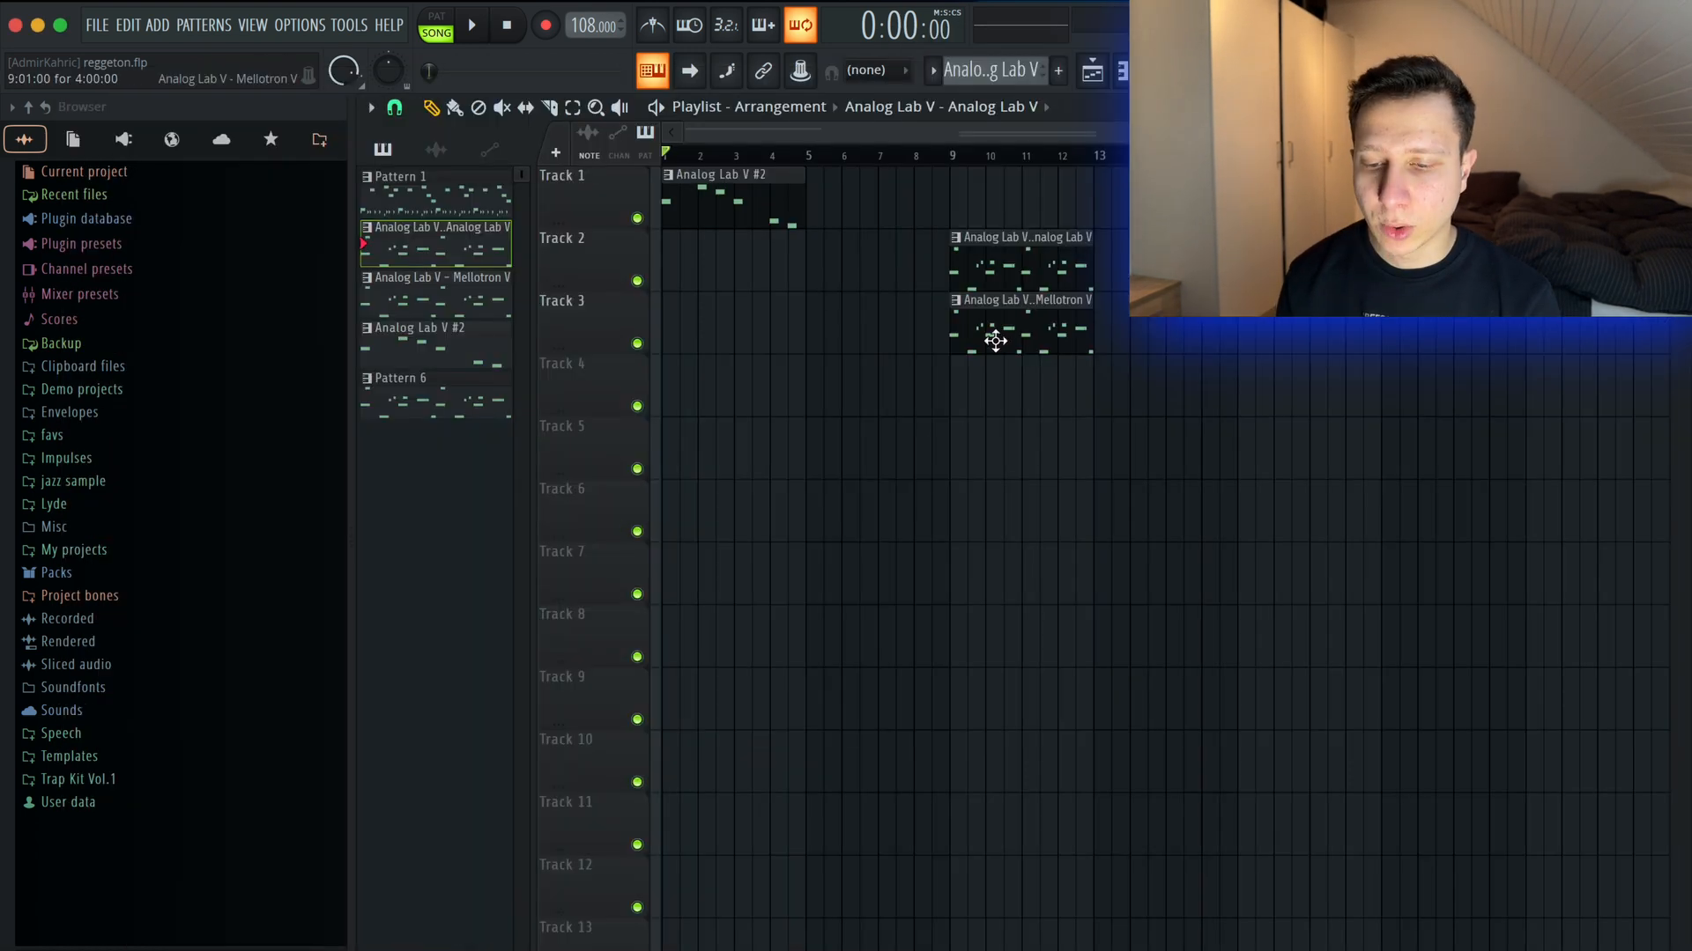
Move the Mellotron V clip on Track 3 to bar 17, then consolidate the spaced melody clips into one audio clip.
{"action": "left_click_drag", "start_coordinate": [995, 341], "coordinate": [1336, 340]}
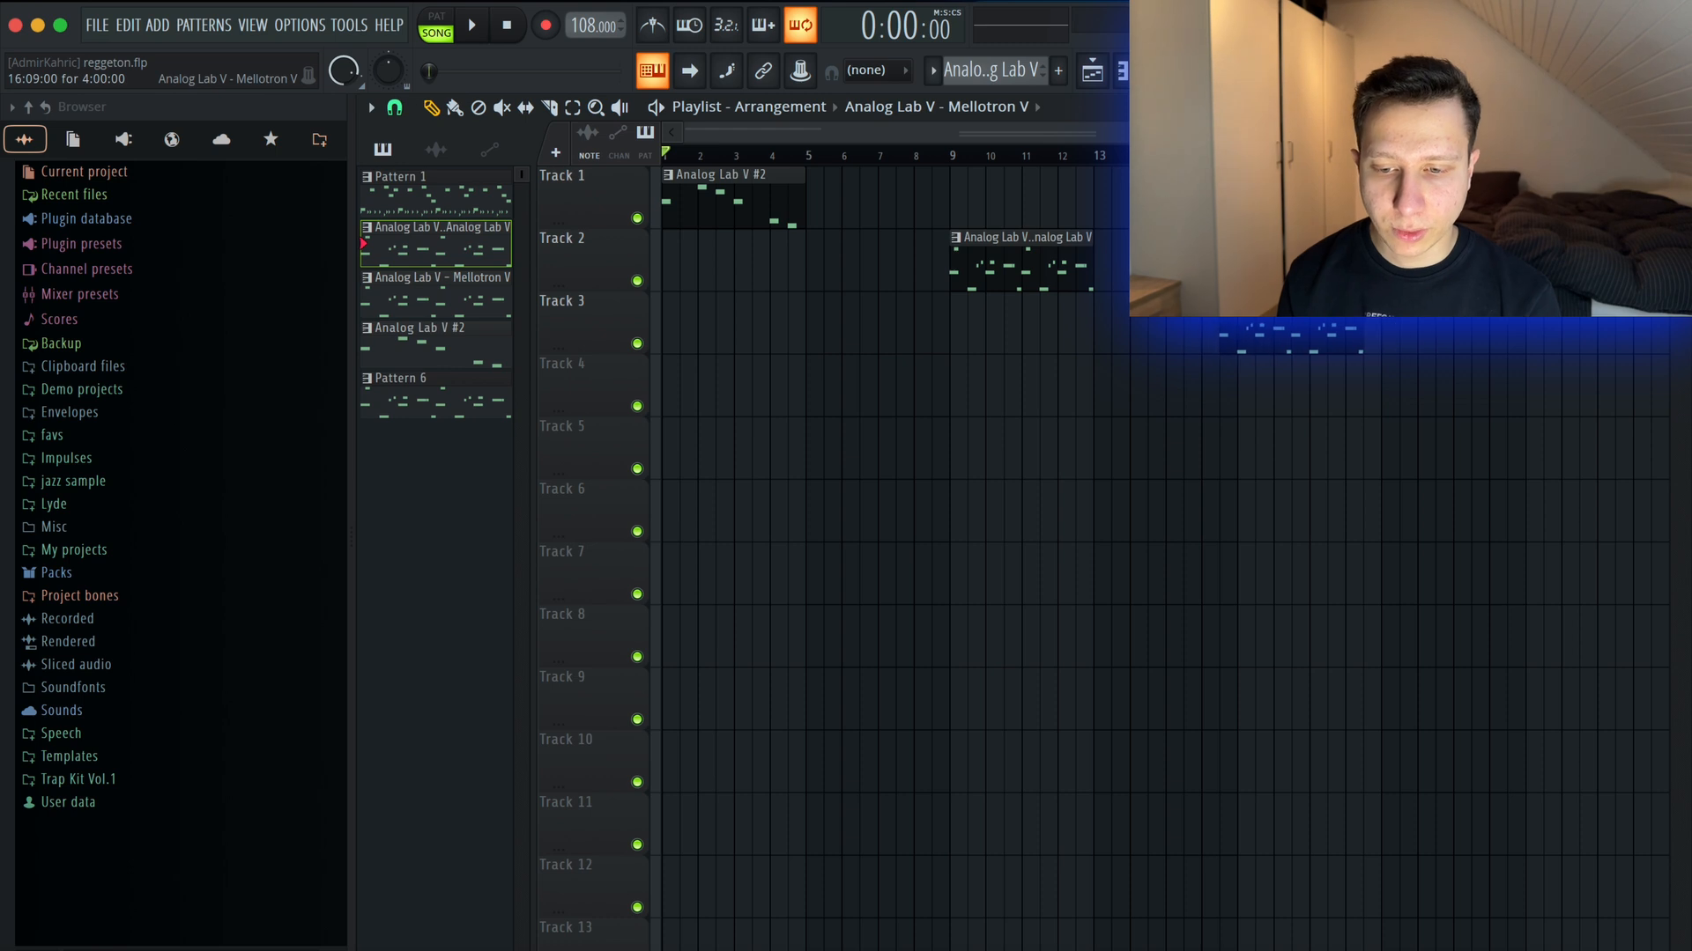
{"action": "scroll", "coordinate": [1214, 407], "scroll_direction": "down", "scroll_amount": 3}
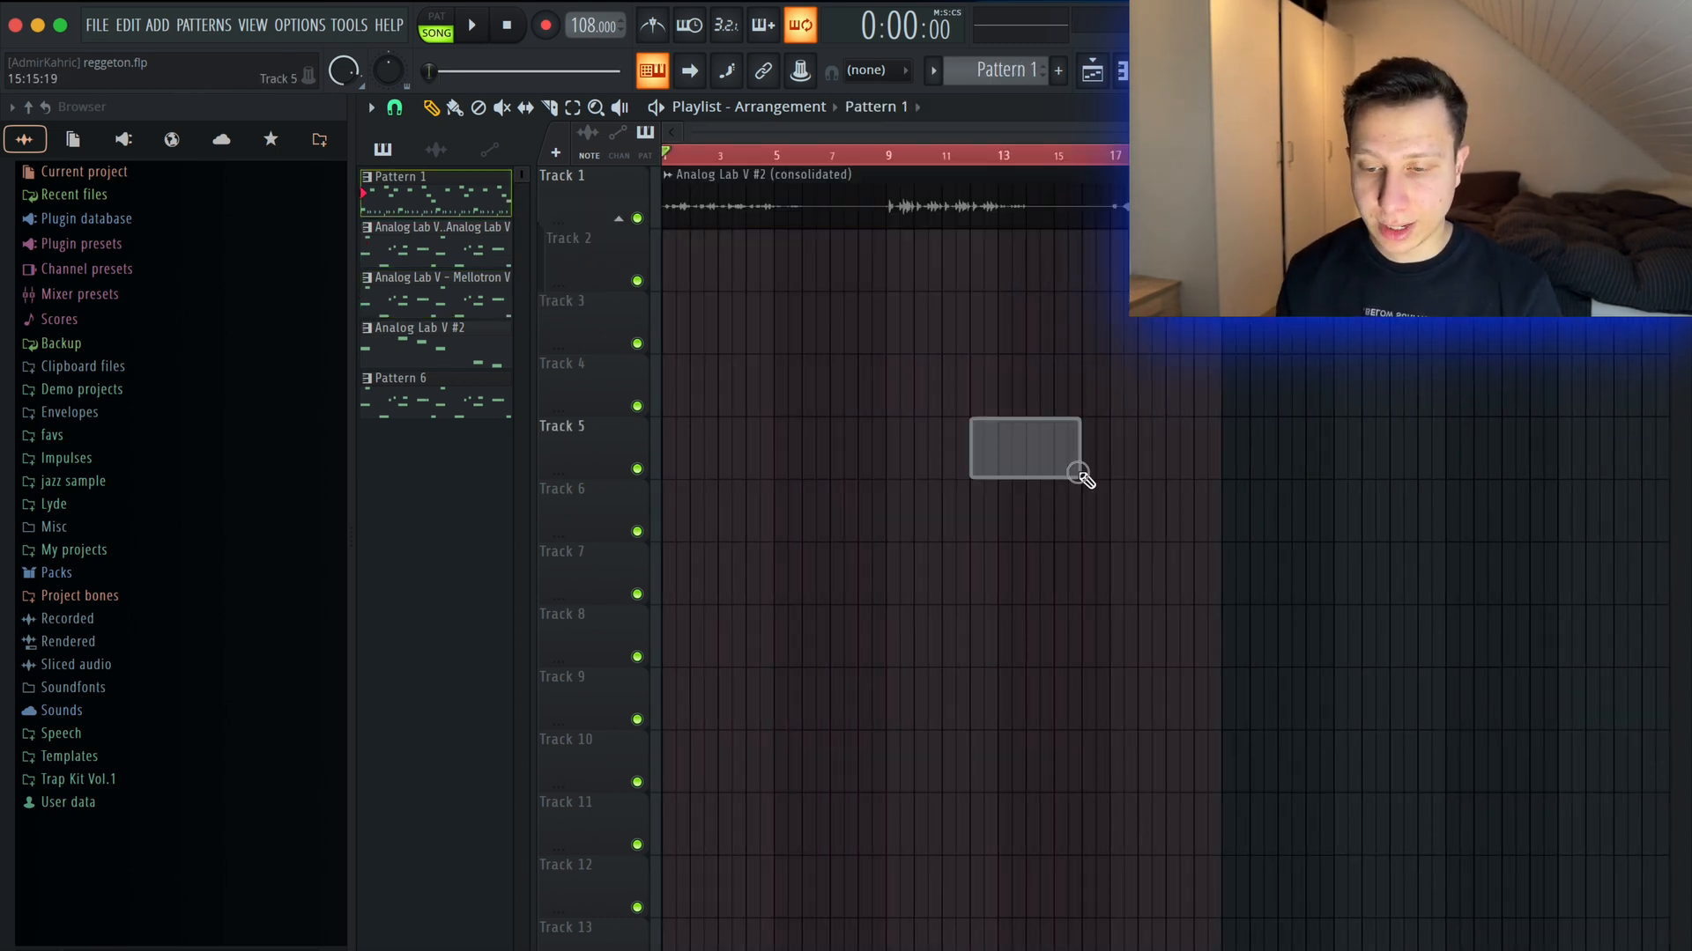
{"action": "right_click", "coordinate": [986, 150]}
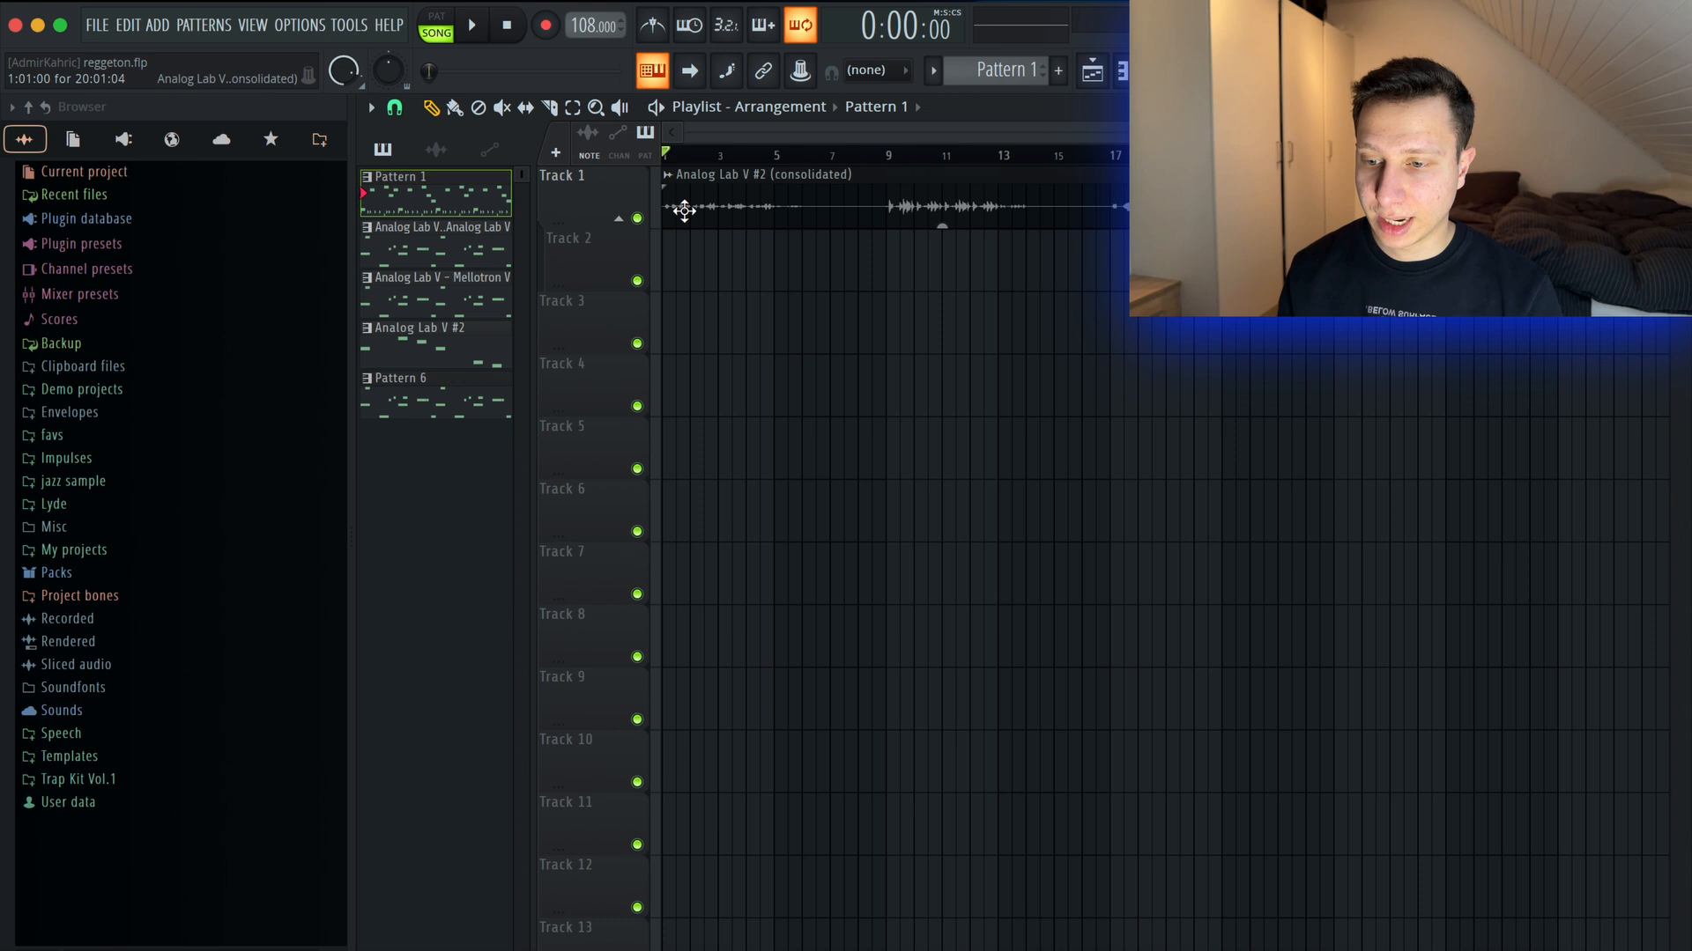
Slice the consolidated melody audio into three layers on Tracks 1, 3 and 5 and trim each to two bars.
{"action": "left_click", "coordinate": [550, 108]}
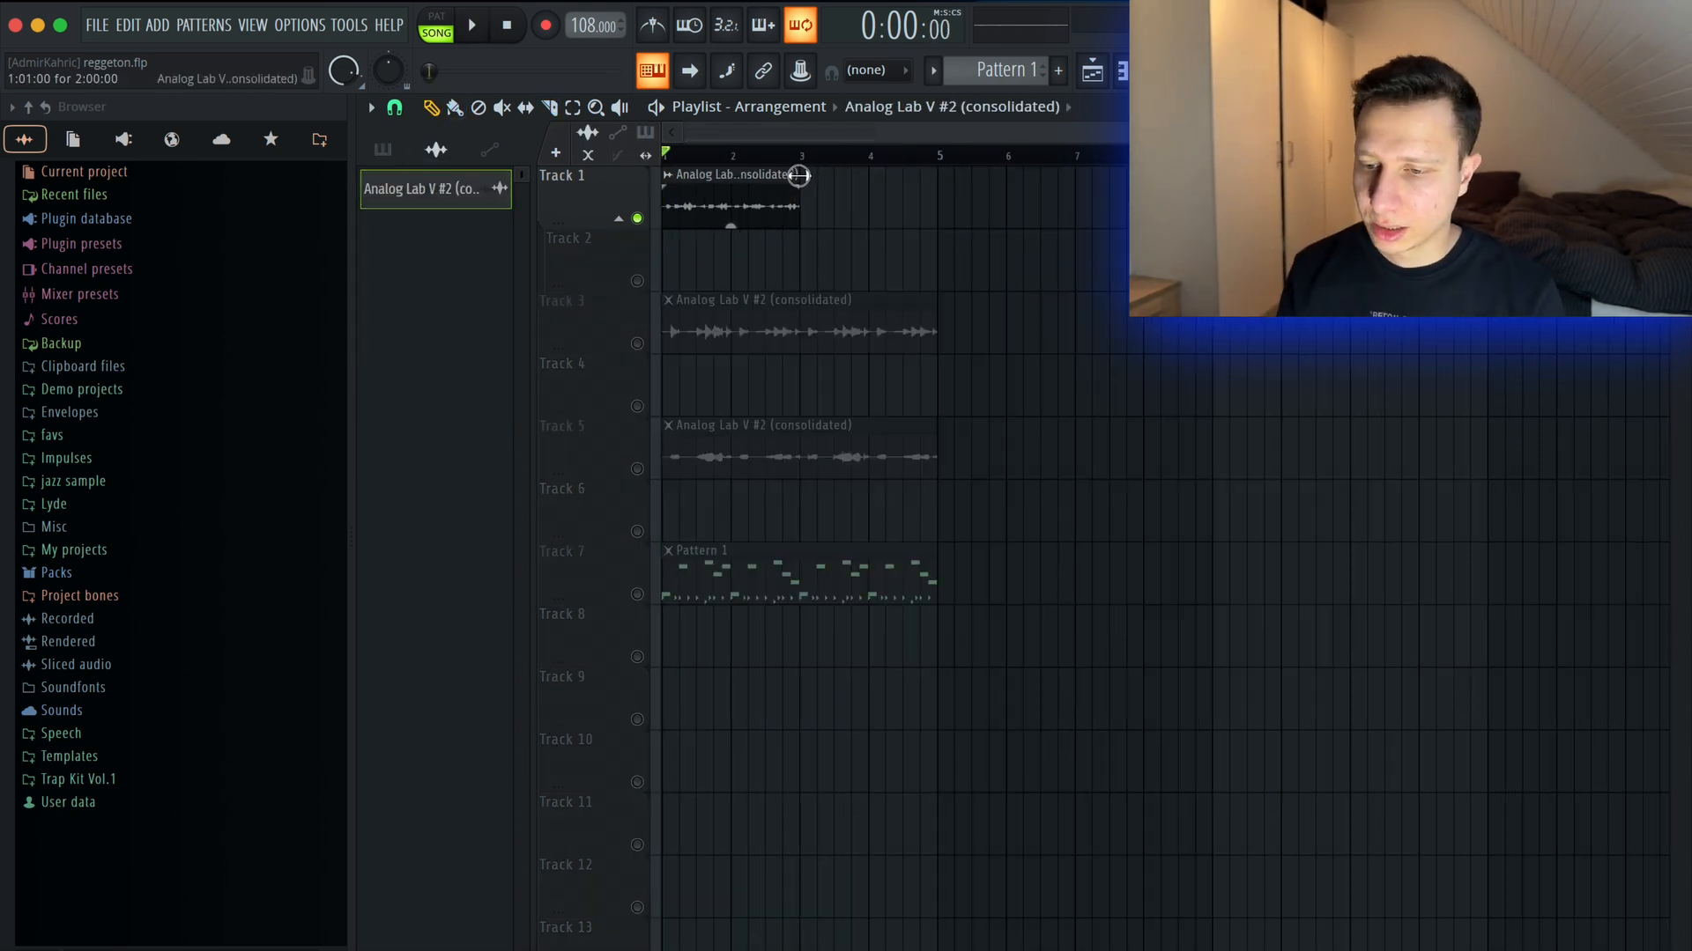
{"action": "left_click_drag", "start_coordinate": [798, 175], "coordinate": [800, 176]}
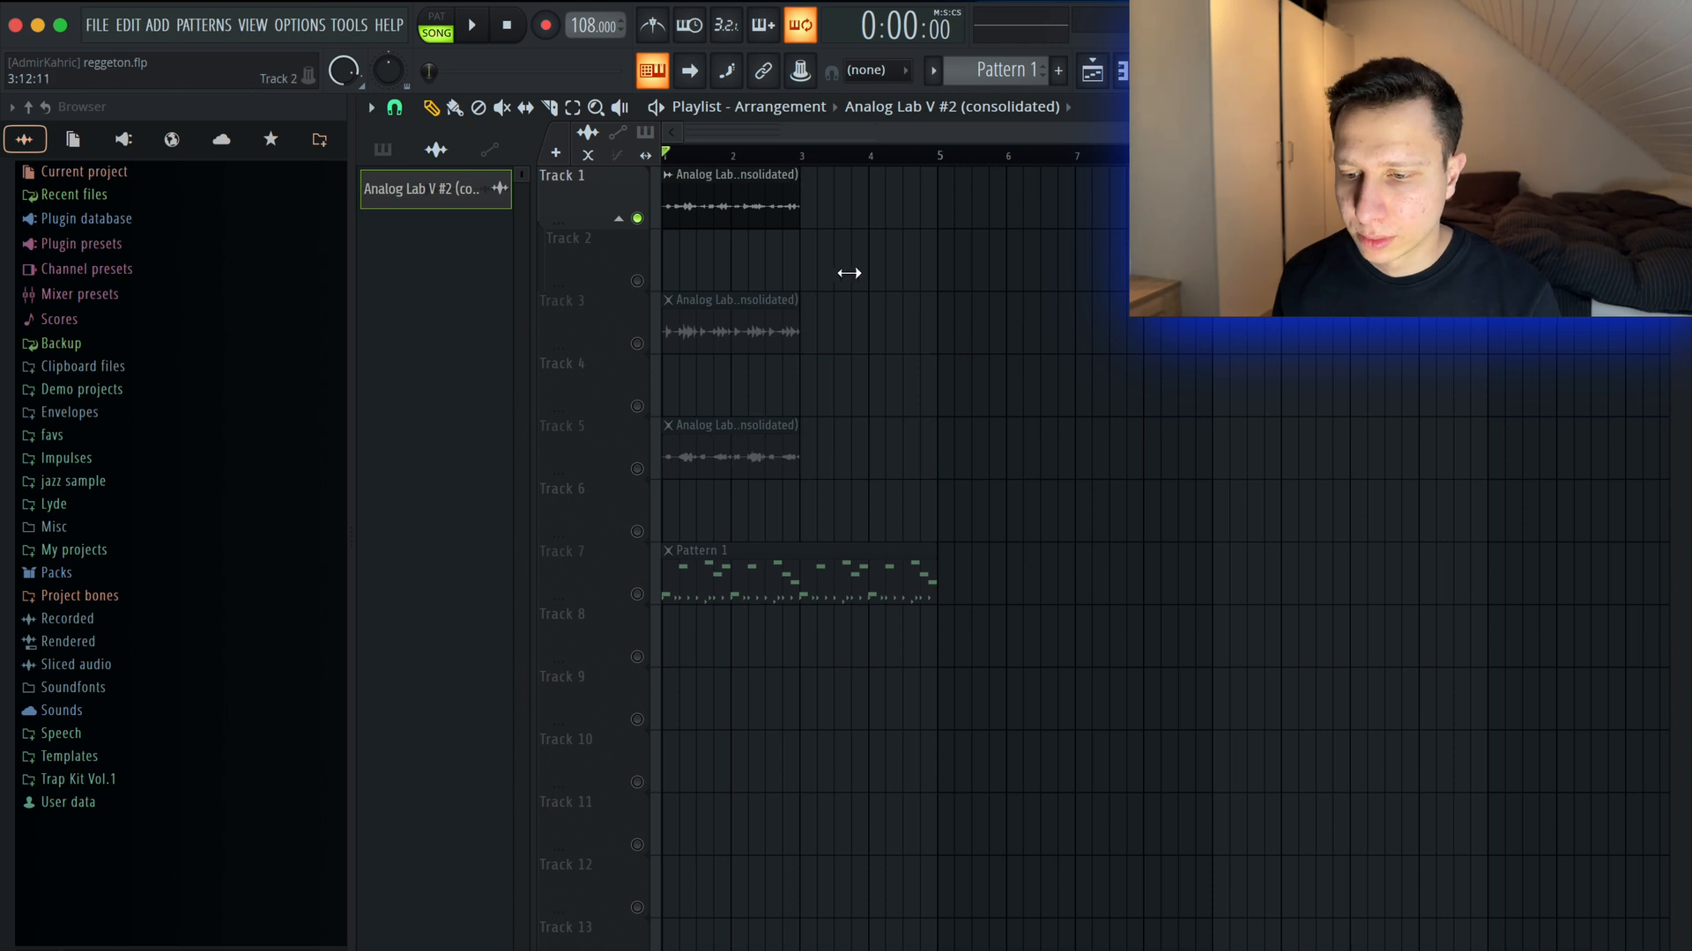
Play the arrangement and restore all tracks from the Track 1 solo so every layer sounds together.
{"action": "key", "text": "space"}
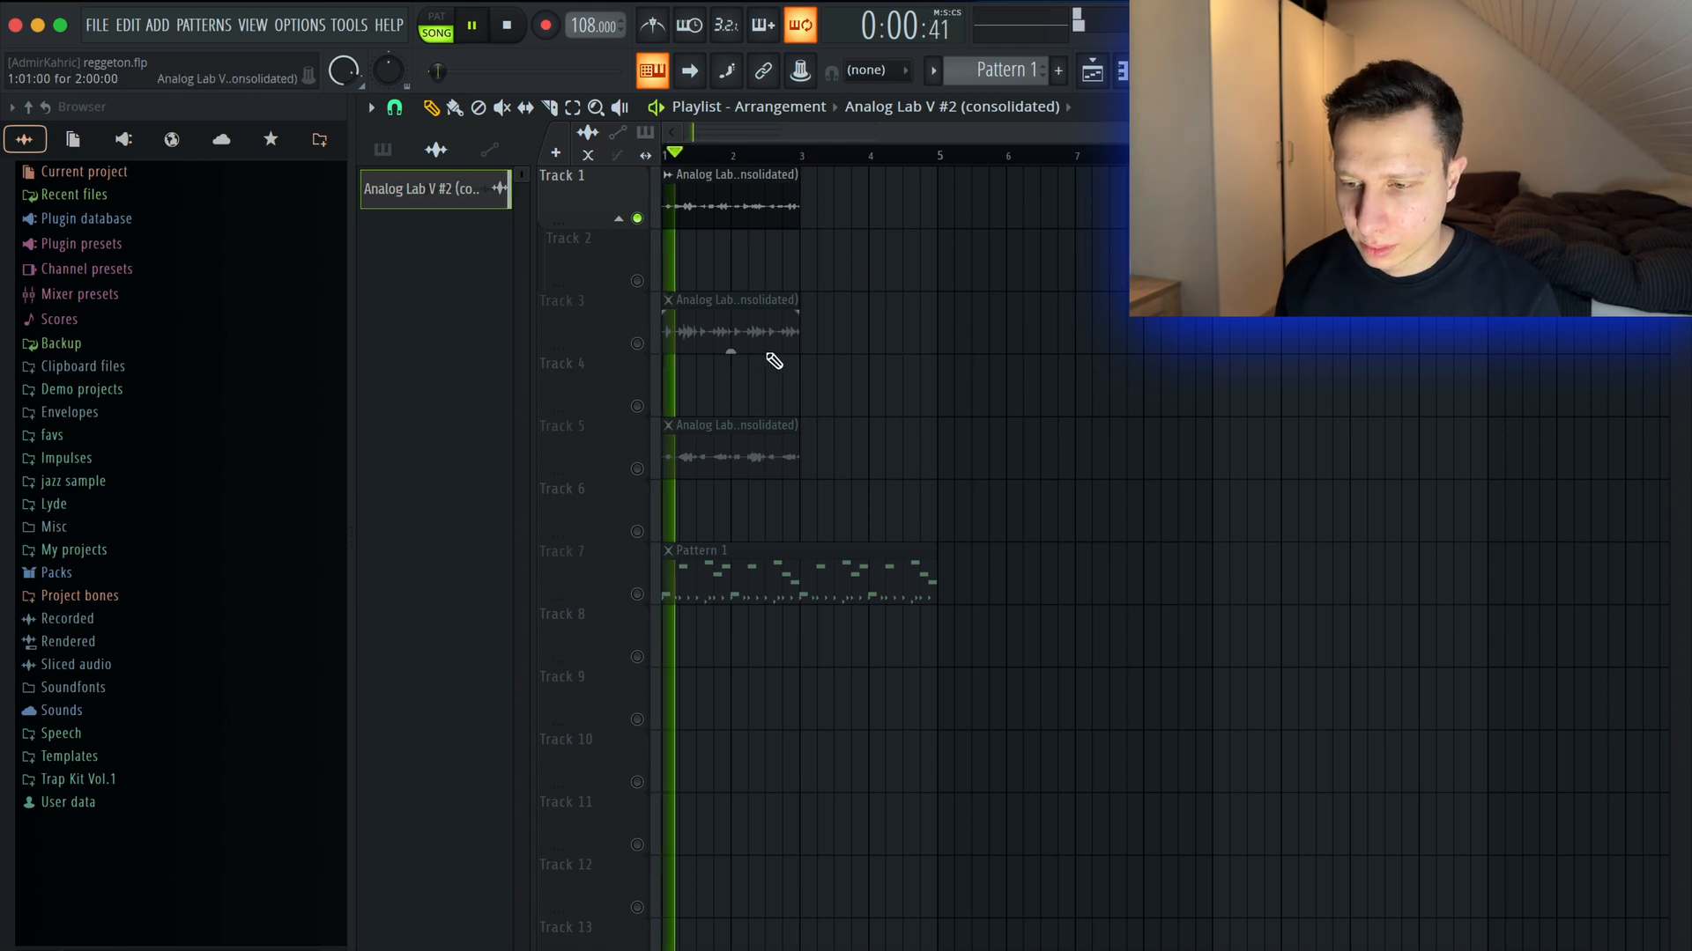
{"action": "right_click", "coordinate": [637, 469]}
{"action": "right_click", "coordinate": [637, 469]}
Duplicate the melody clips on Tracks 1, 3 and 5 so each layer fills bars 1 to 8.
{"action": "left_click_drag", "start_coordinate": [846, 215], "coordinate": [716, 490]}
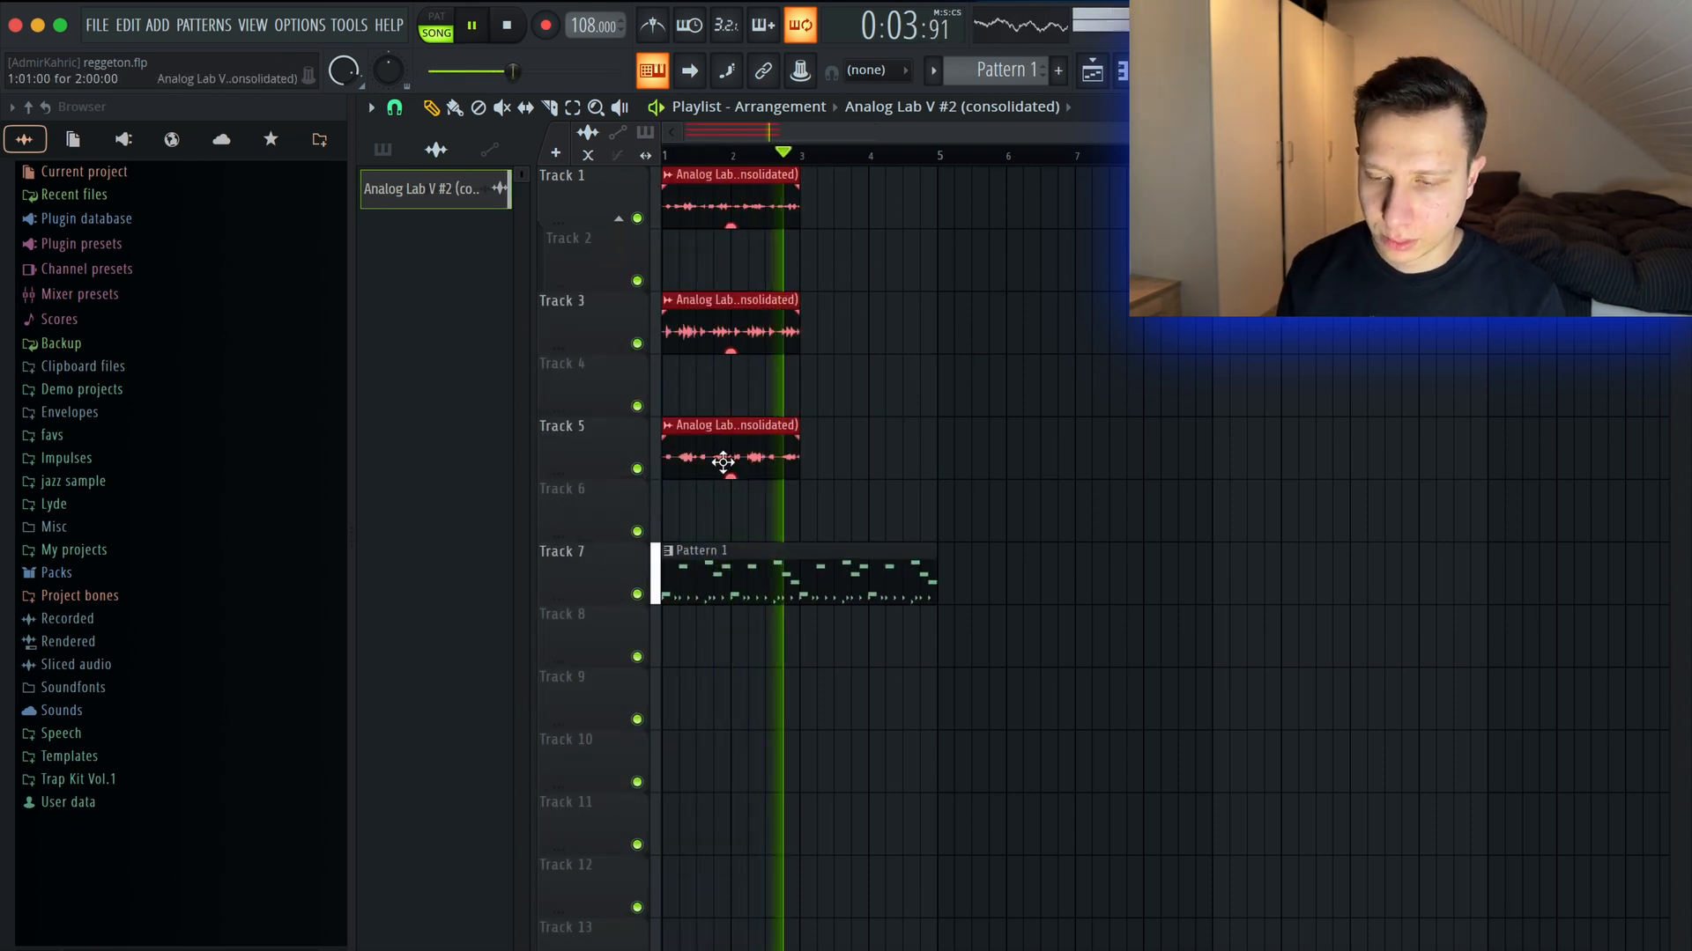
{"action": "key", "text": "super+b"}
{"action": "scroll", "coordinate": [729, 441], "scroll_direction": "down", "scroll_amount": 1}
{"action": "left_click", "coordinate": [1007, 316], "text": "super"}
{"action": "left_click_drag", "start_coordinate": [965, 199], "coordinate": [693, 500]}
{"action": "key", "text": "super+b"}
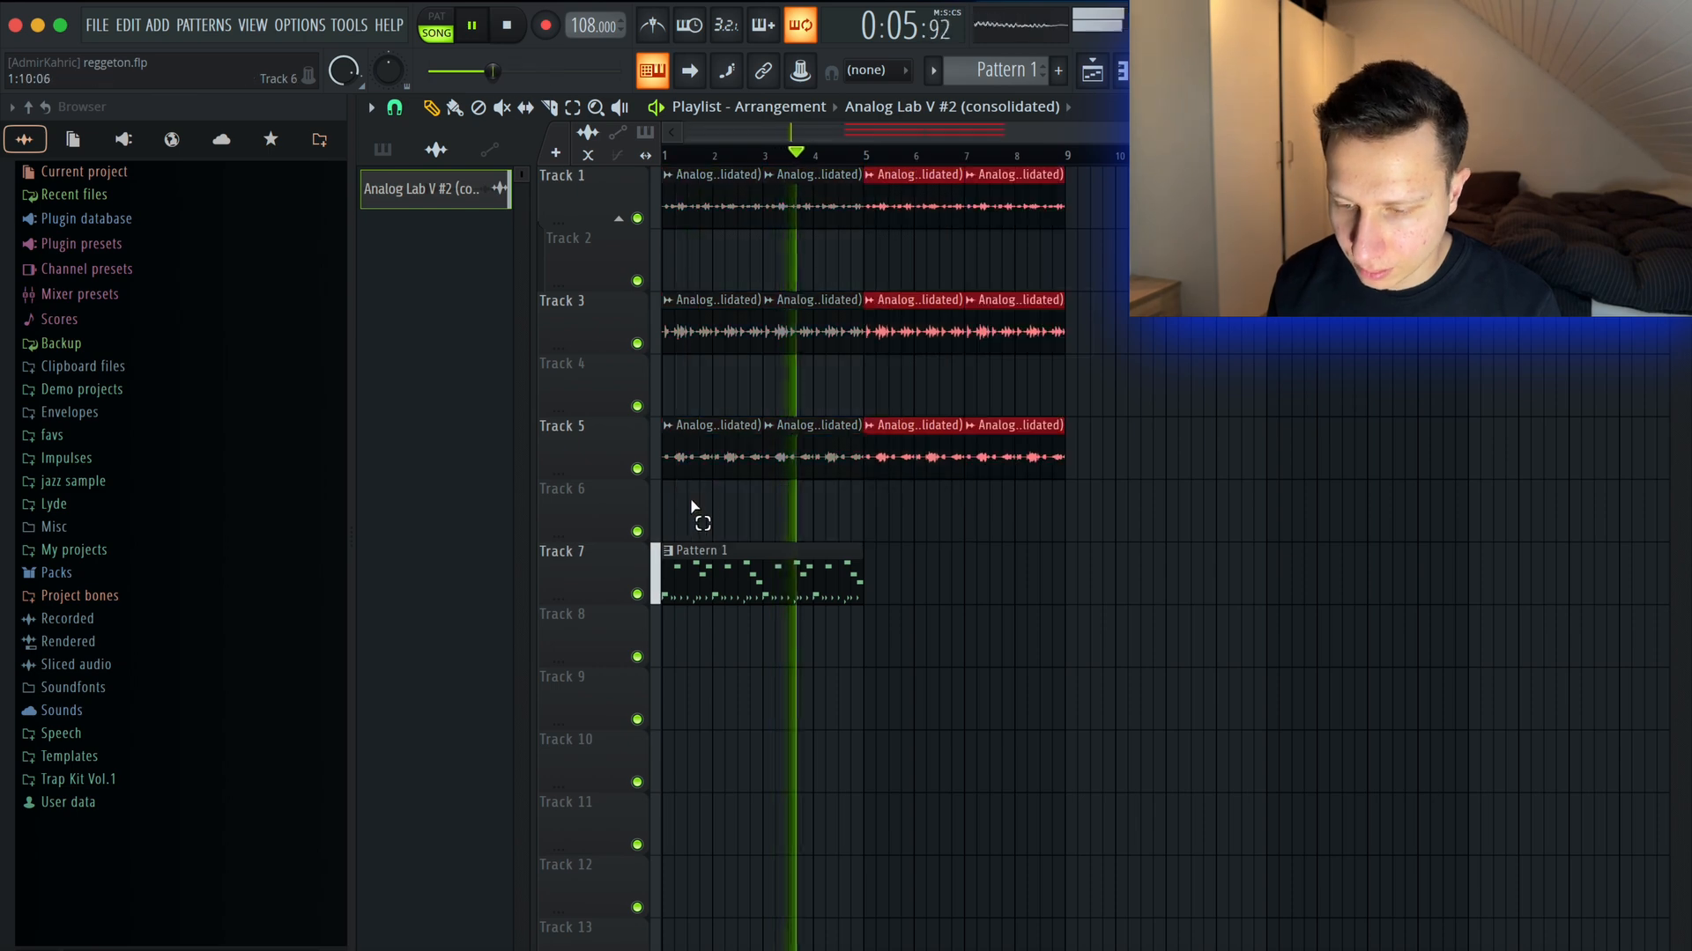
Duplicate the Pattern 1 clip on Track 7 to bar 5.
{"action": "left_click_drag", "start_coordinate": [948, 555], "coordinate": [837, 577]}
{"action": "key", "text": "super+b"}
{"action": "left_click", "coordinate": [1093, 526], "text": "super"}
{"action": "scroll", "coordinate": [1137, 488], "scroll_direction": "down", "scroll_amount": 1}
{"action": "left_click", "coordinate": [899, 576]}
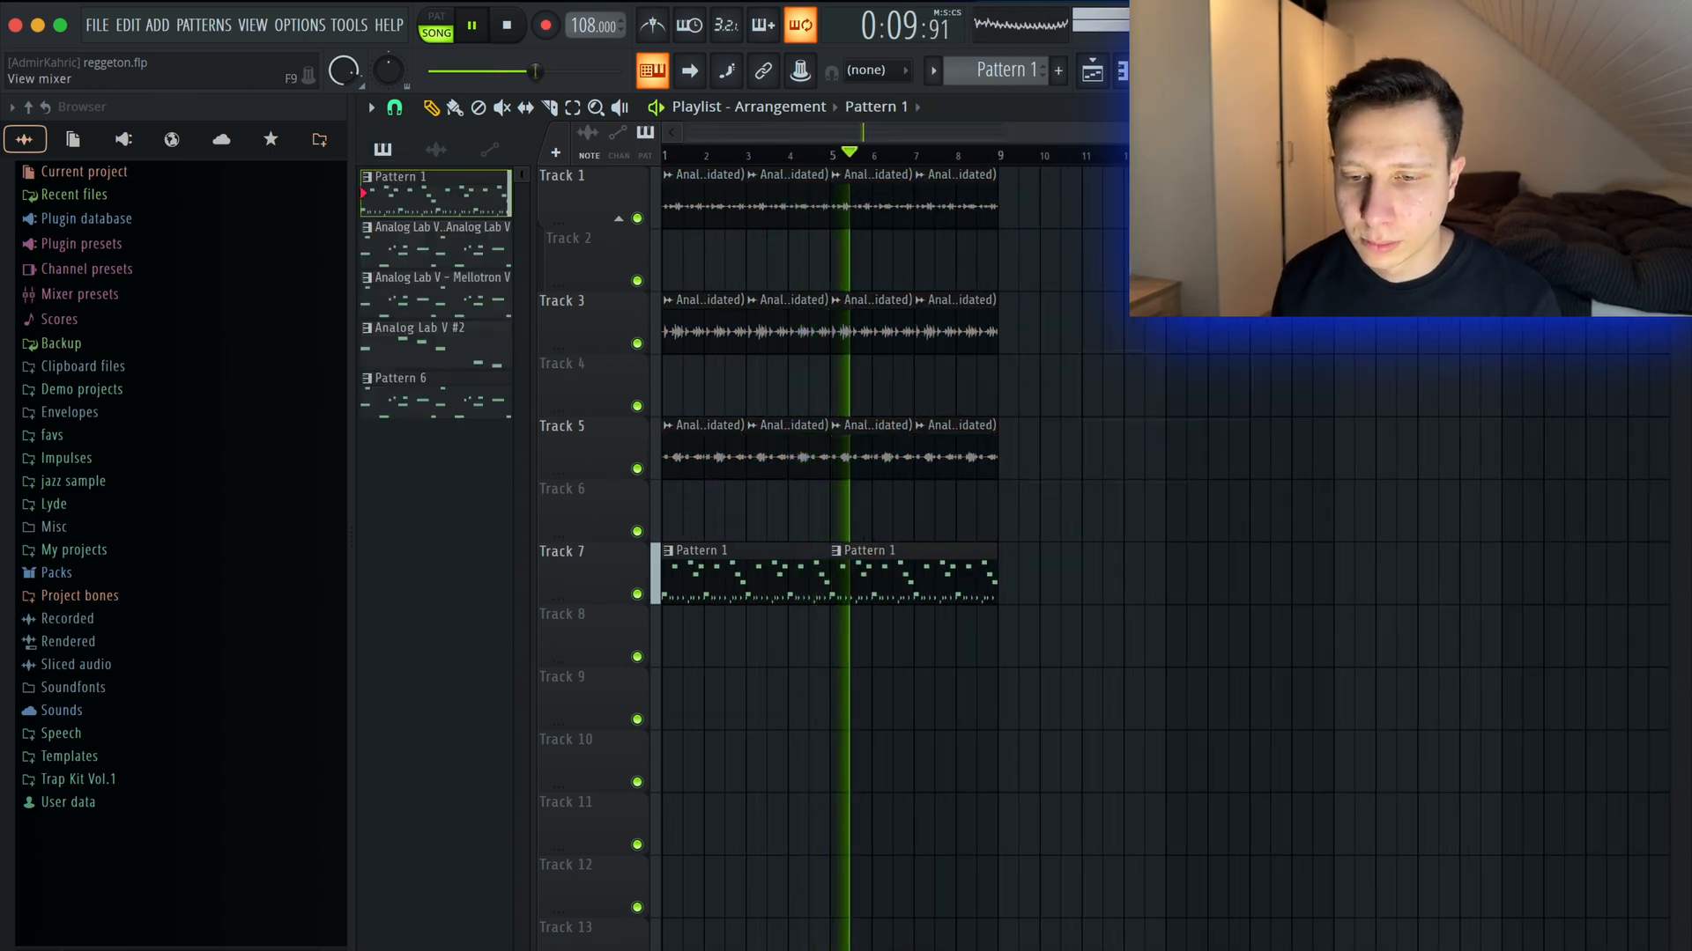
Stretch the consolidated clip at bar 9 on Track 3 to four bars, ending at bar 13.
{"action": "left_click", "coordinate": [1091, 74]}
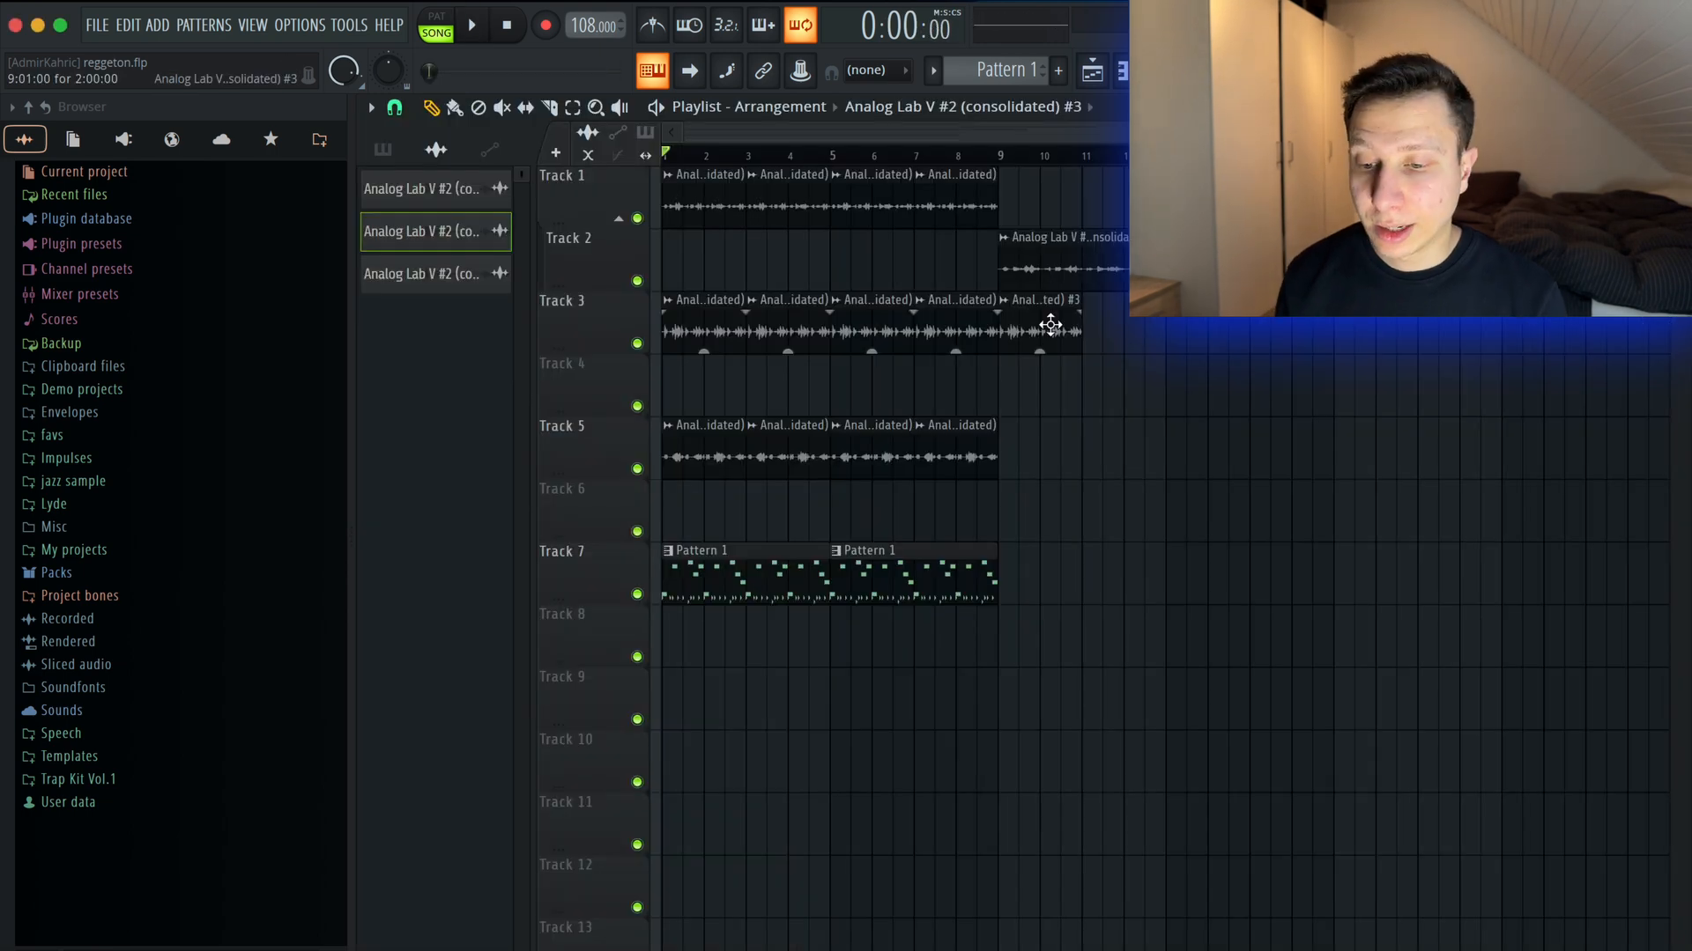
{"action": "double_click", "coordinate": [1067, 326]}
{"action": "left_click", "coordinate": [1116, 306]}
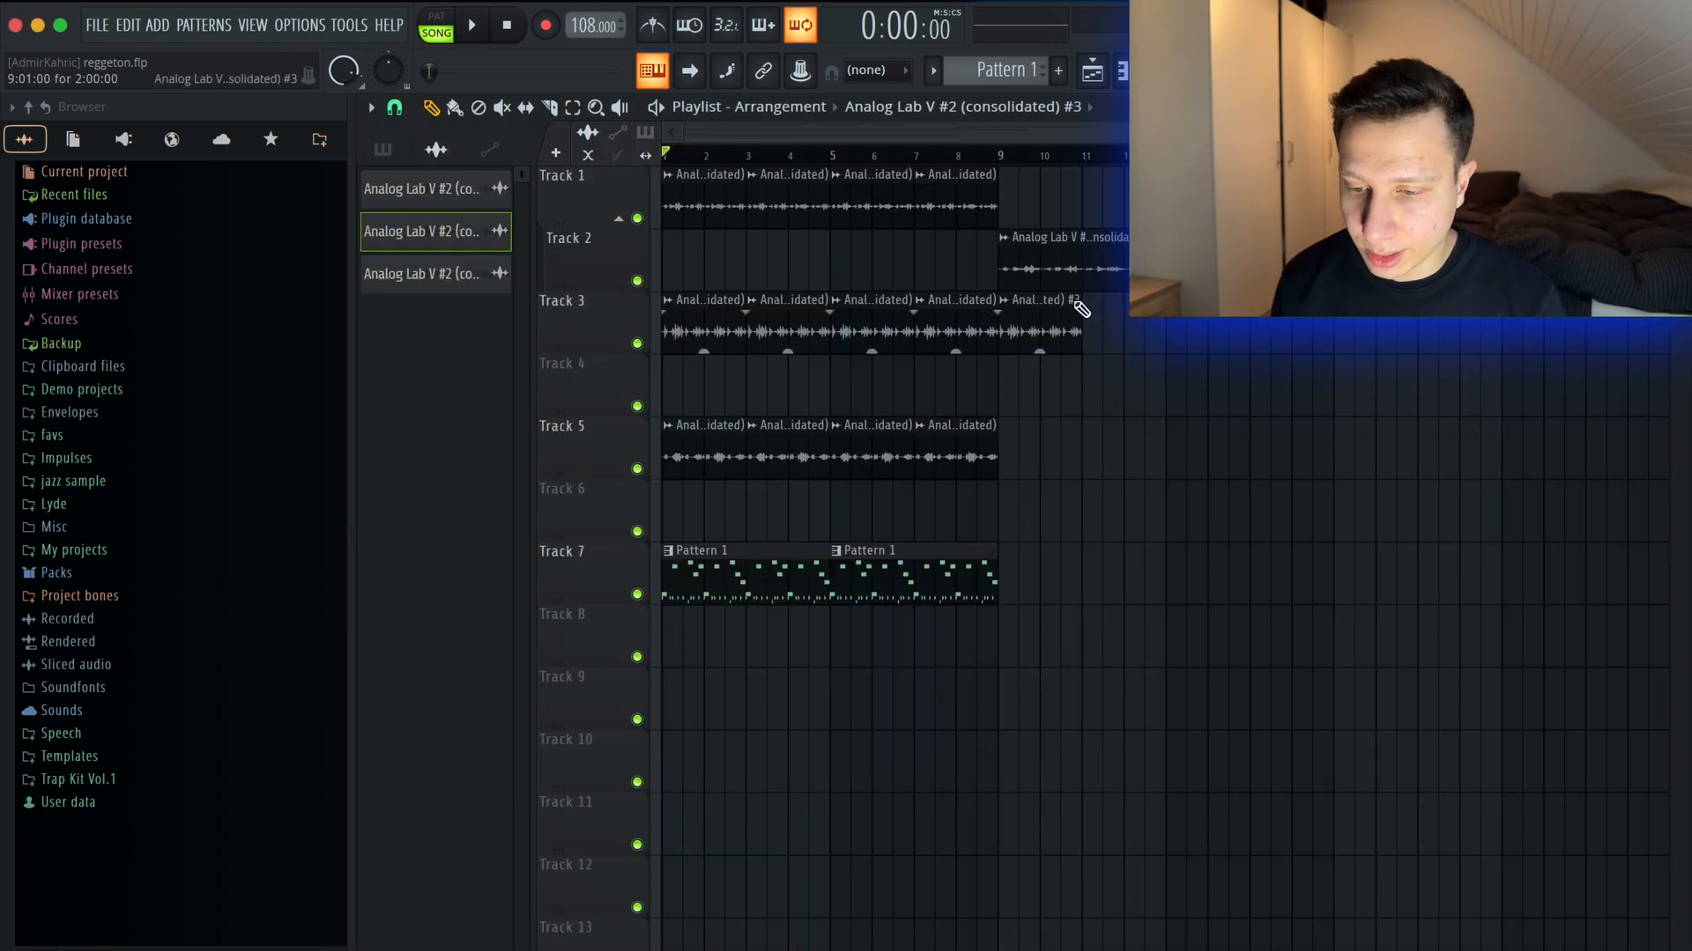
{"action": "left_click_drag", "start_coordinate": [1082, 308], "coordinate": [1166, 308]}
Set up the third melody layer as a four-bar clip at bar 9 on Track 4 and place Pattern 1 at bar 9 on Track 7.
{"action": "left_click_drag", "start_coordinate": [947, 431], "coordinate": [1165, 379]}
{"action": "right_click", "coordinate": [1001, 364]}
{"action": "left_click", "coordinate": [1074, 387]}
{"action": "left_click", "coordinate": [1000, 577]}
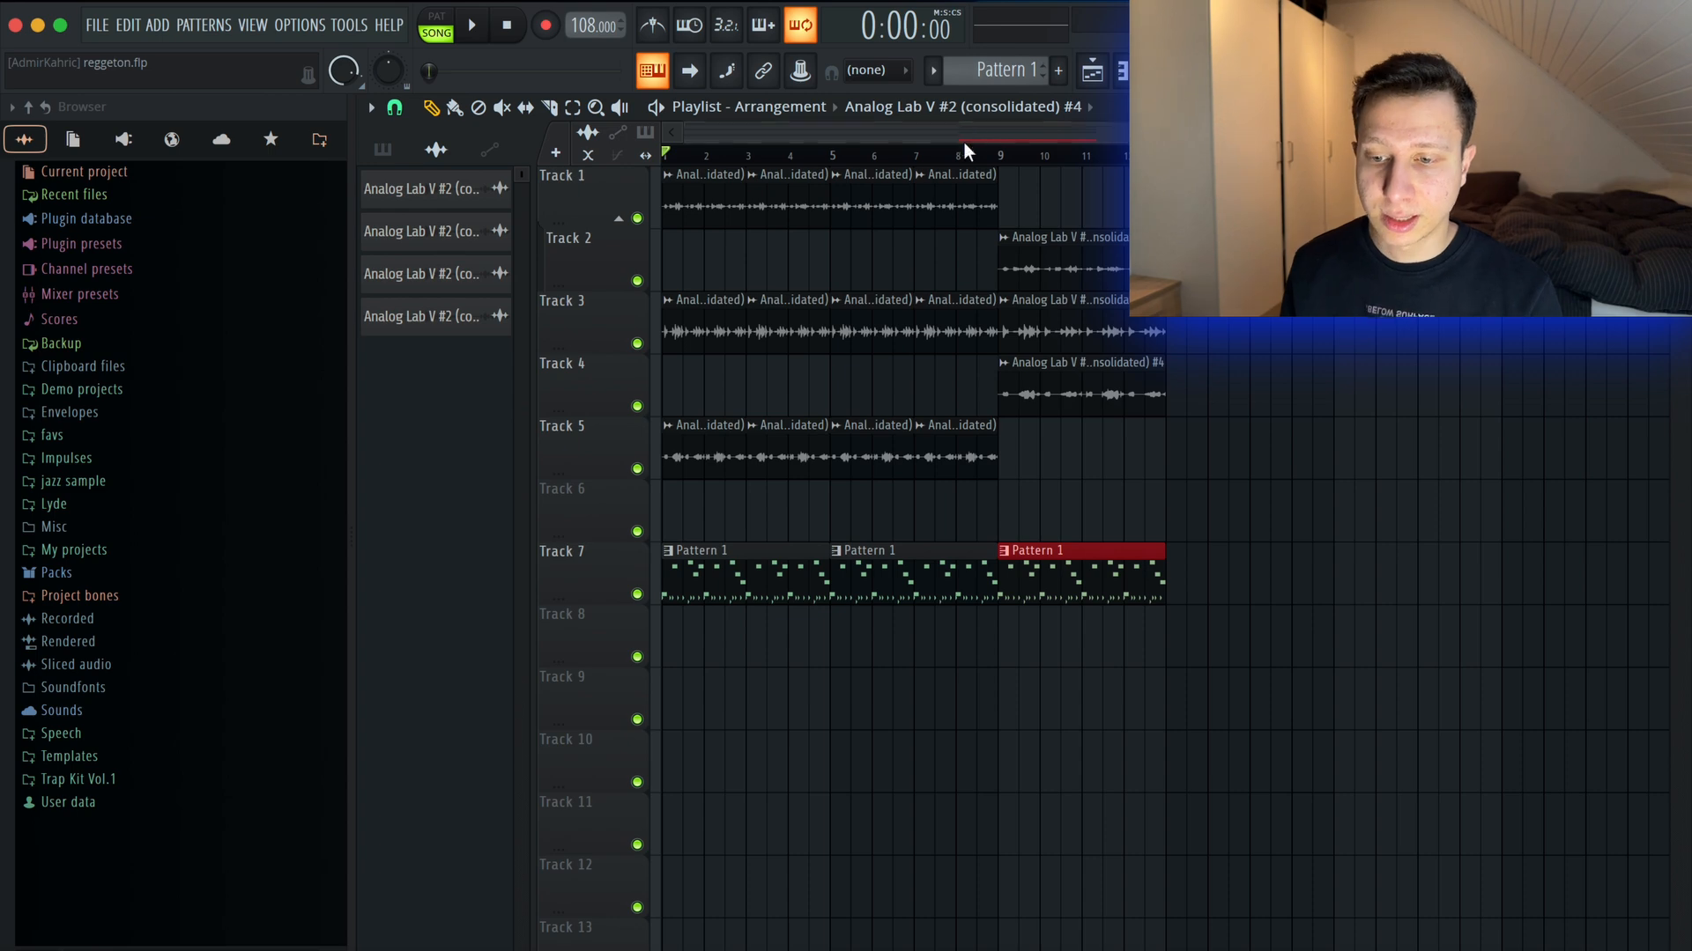
Play the arrangement from about bar 8 and check the transition into the stretched melody section at bar 9.
{"action": "left_click_drag", "start_coordinate": [976, 163], "coordinate": [961, 163]}
{"action": "key", "text": "space"}
{"action": "scroll", "coordinate": [1213, 352], "scroll_direction": "up", "scroll_amount": 2}
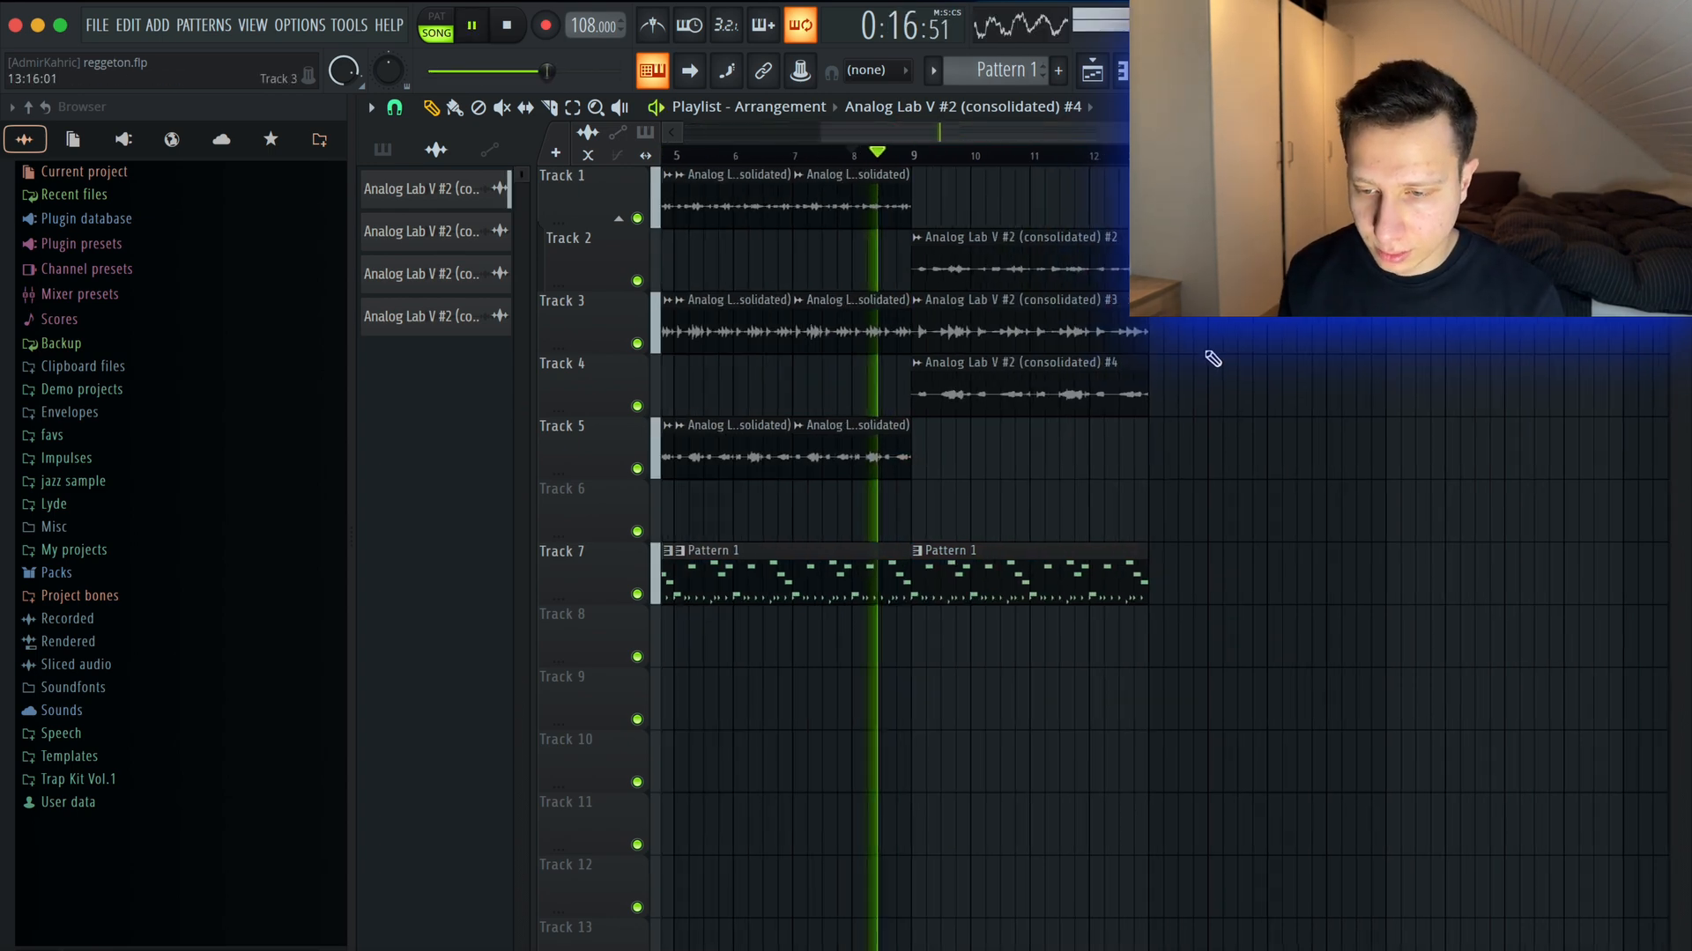
{"action": "scroll", "coordinate": [1214, 347], "scroll_direction": "down", "scroll_amount": 3}
{"action": "scroll", "coordinate": [1163, 338], "scroll_direction": "up", "scroll_amount": 3}
{"action": "scroll", "coordinate": [1092, 335], "scroll_direction": "down", "scroll_amount": 3}
{"action": "scroll", "coordinate": [1004, 332], "scroll_direction": "up", "scroll_amount": 5}
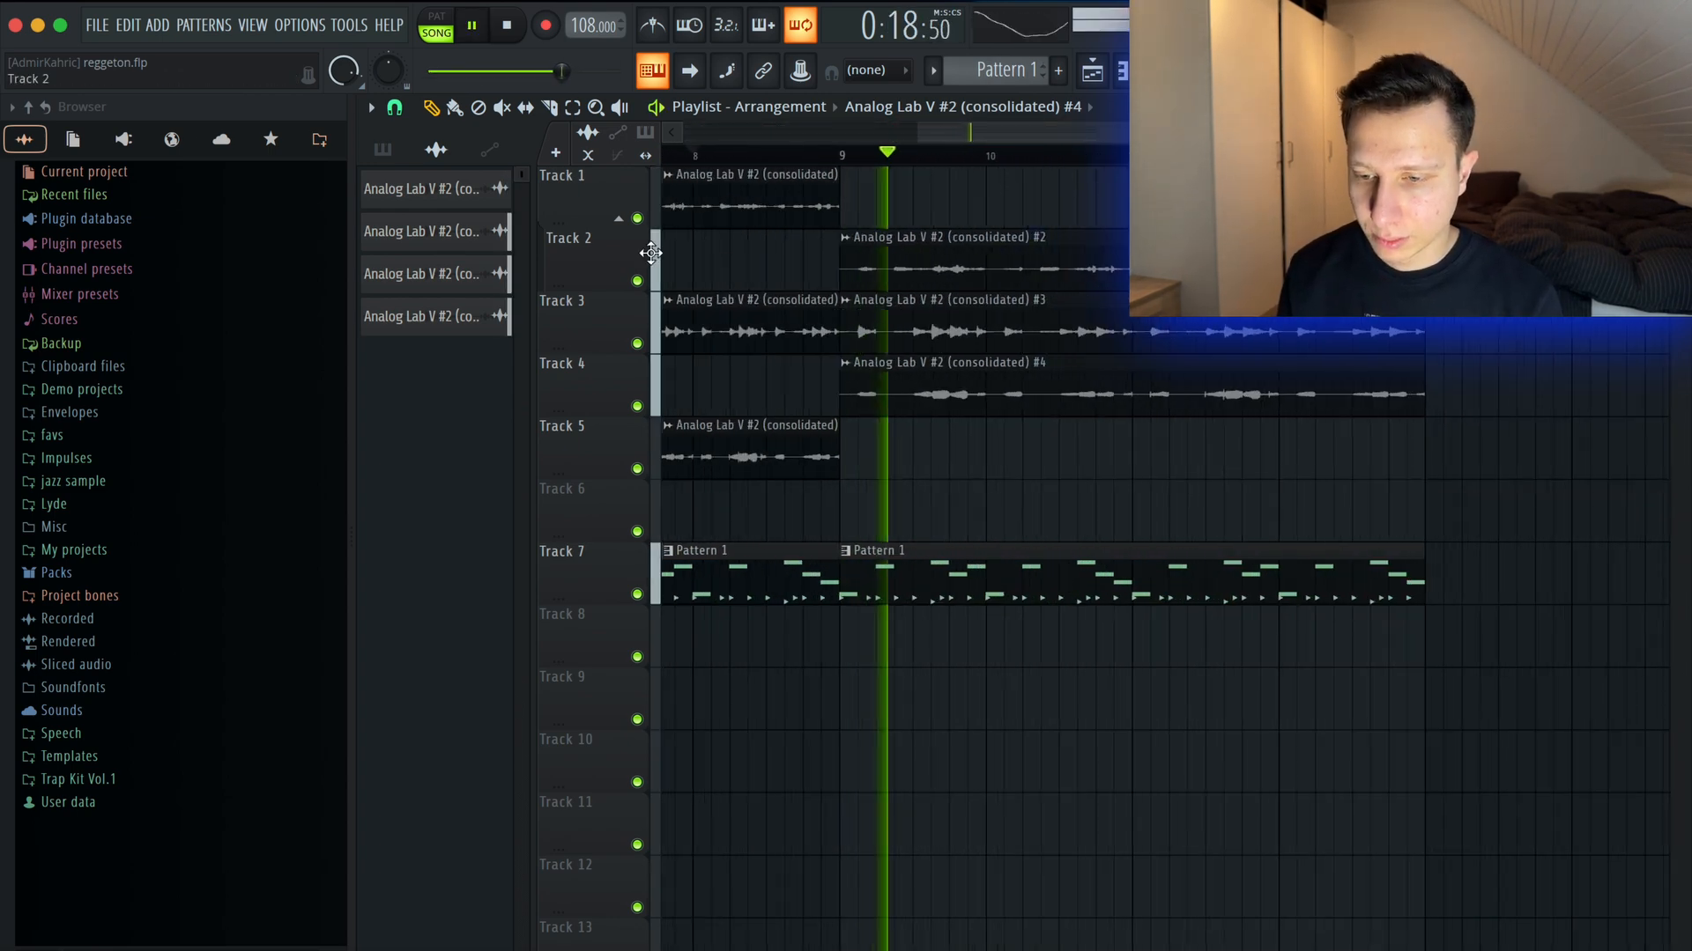
{"action": "scroll", "coordinate": [665, 254], "scroll_direction": "down", "scroll_amount": 3}
Paste the copied channel notes and place Pattern 7 in the four-bar intro at bar 1 on Track 8.
{"action": "left_click", "coordinate": [388, 150]}
{"action": "scroll", "coordinate": [1070, 309], "scroll_direction": "down", "scroll_amount": 3}
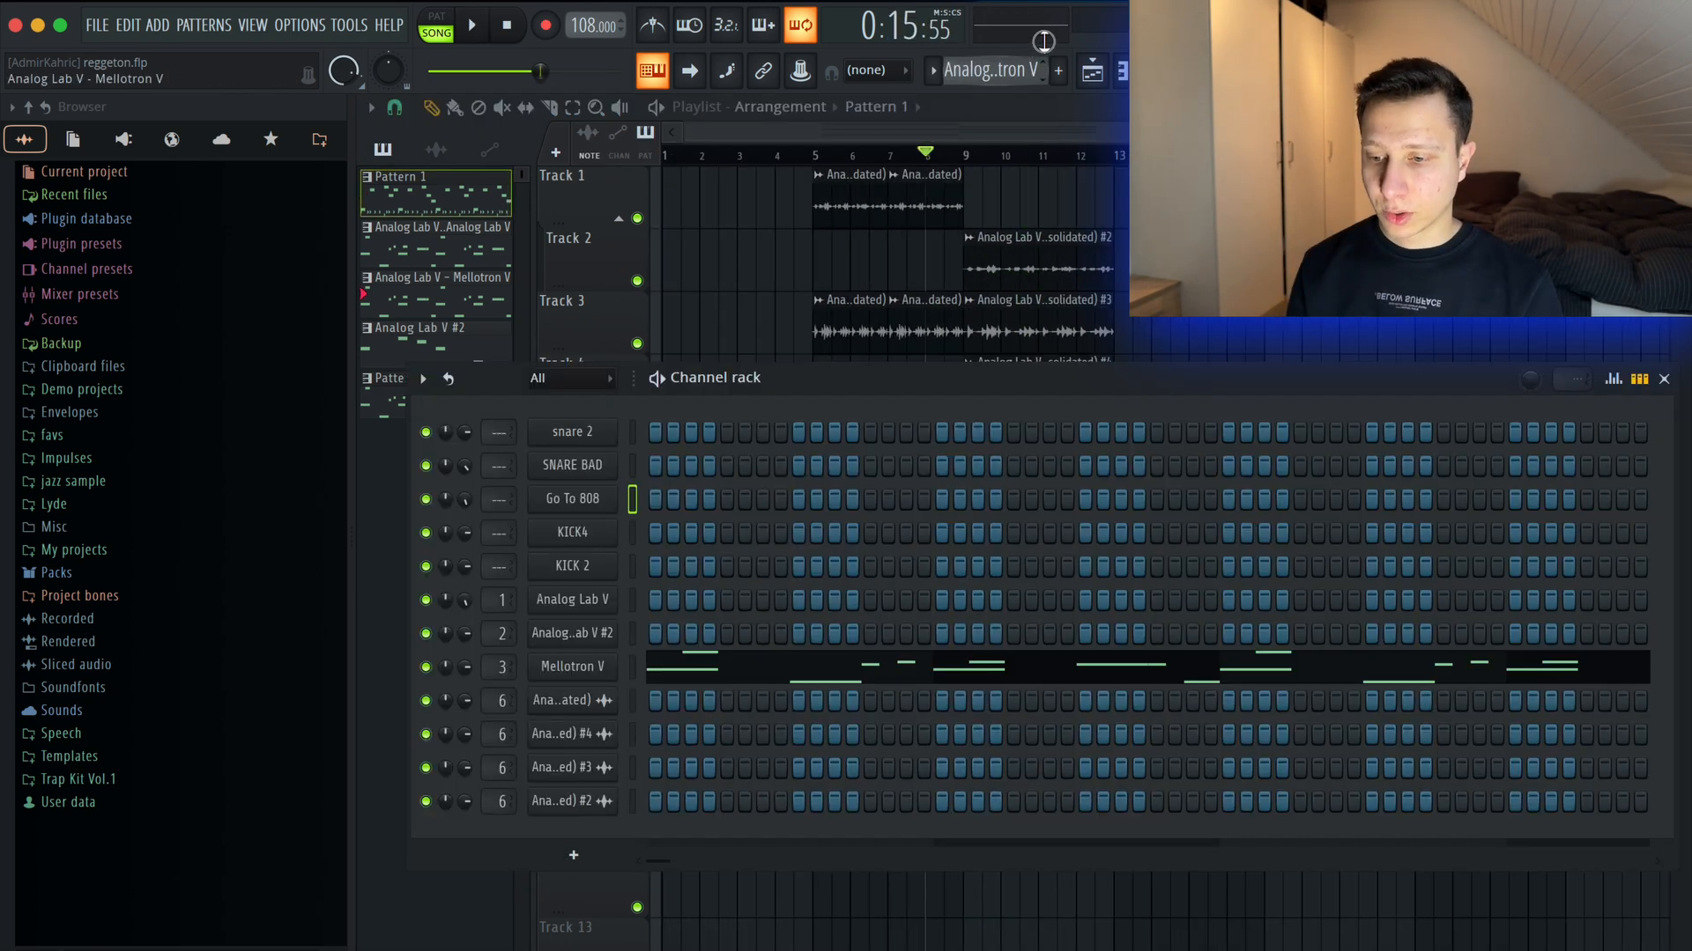
{"action": "key", "text": "super+v"}
{"action": "left_click_drag", "start_coordinate": [702, 276], "coordinate": [679, 643]}
{"action": "right_click", "coordinate": [701, 585]}
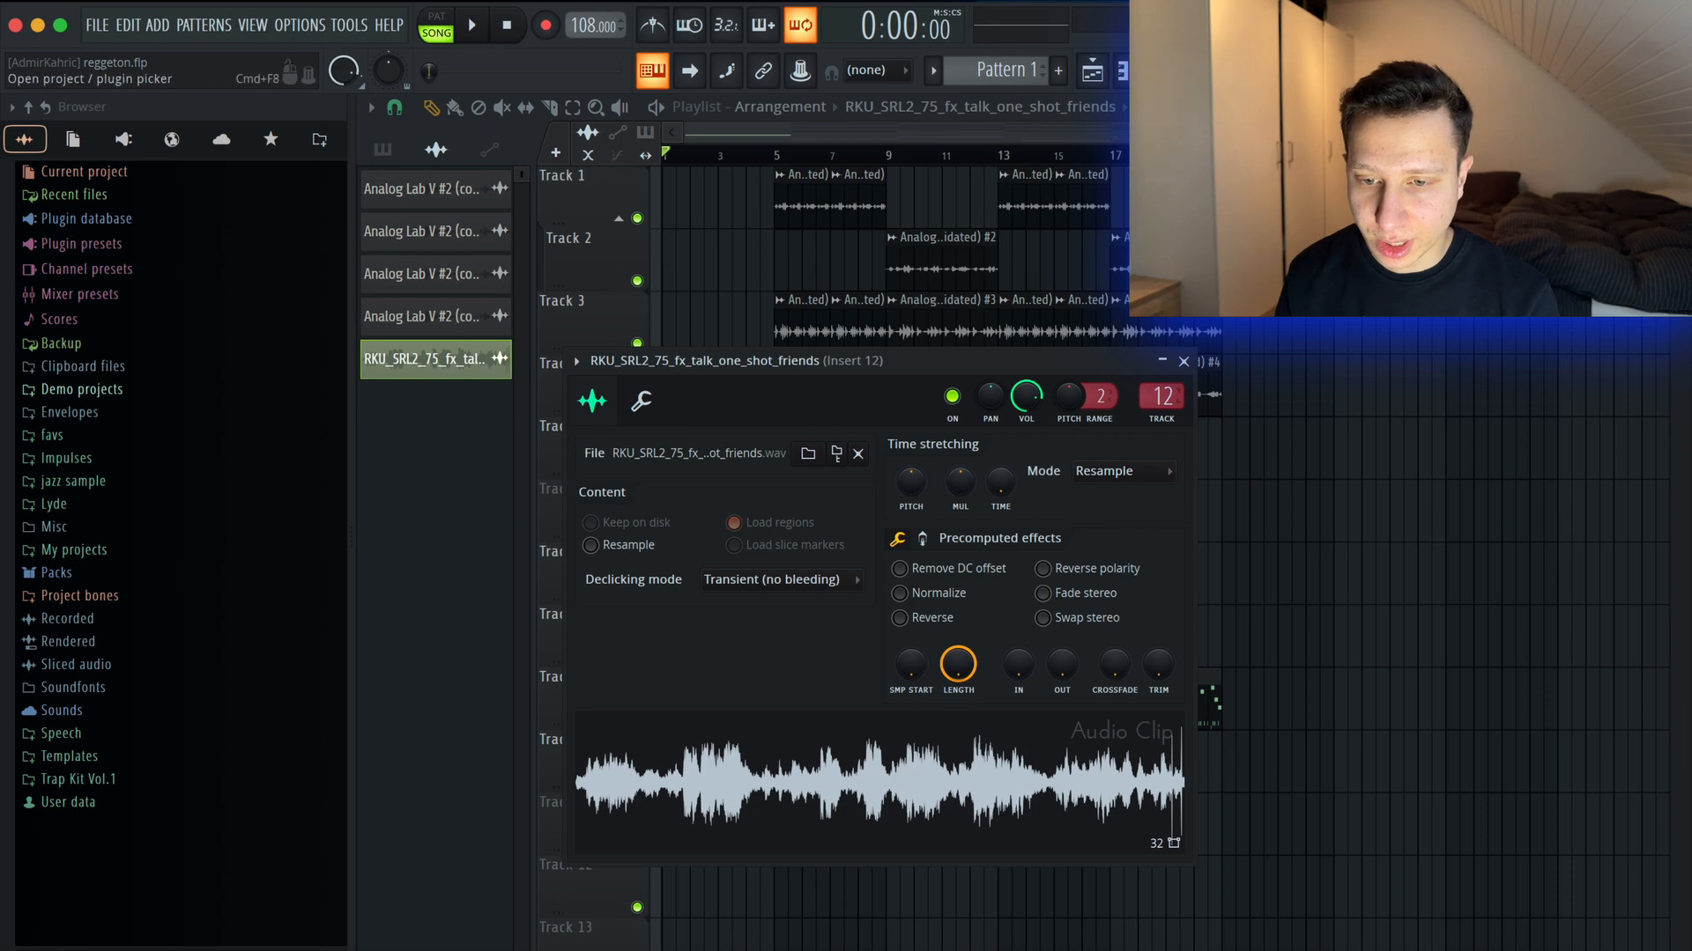
Add Fruity Parametric EQ 2 to the vocal one-shot's mixer track, Insert 12, and load one of its presets.
{"action": "left_click", "coordinate": [1203, 71]}
{"action": "left_click", "coordinate": [1165, 445]}
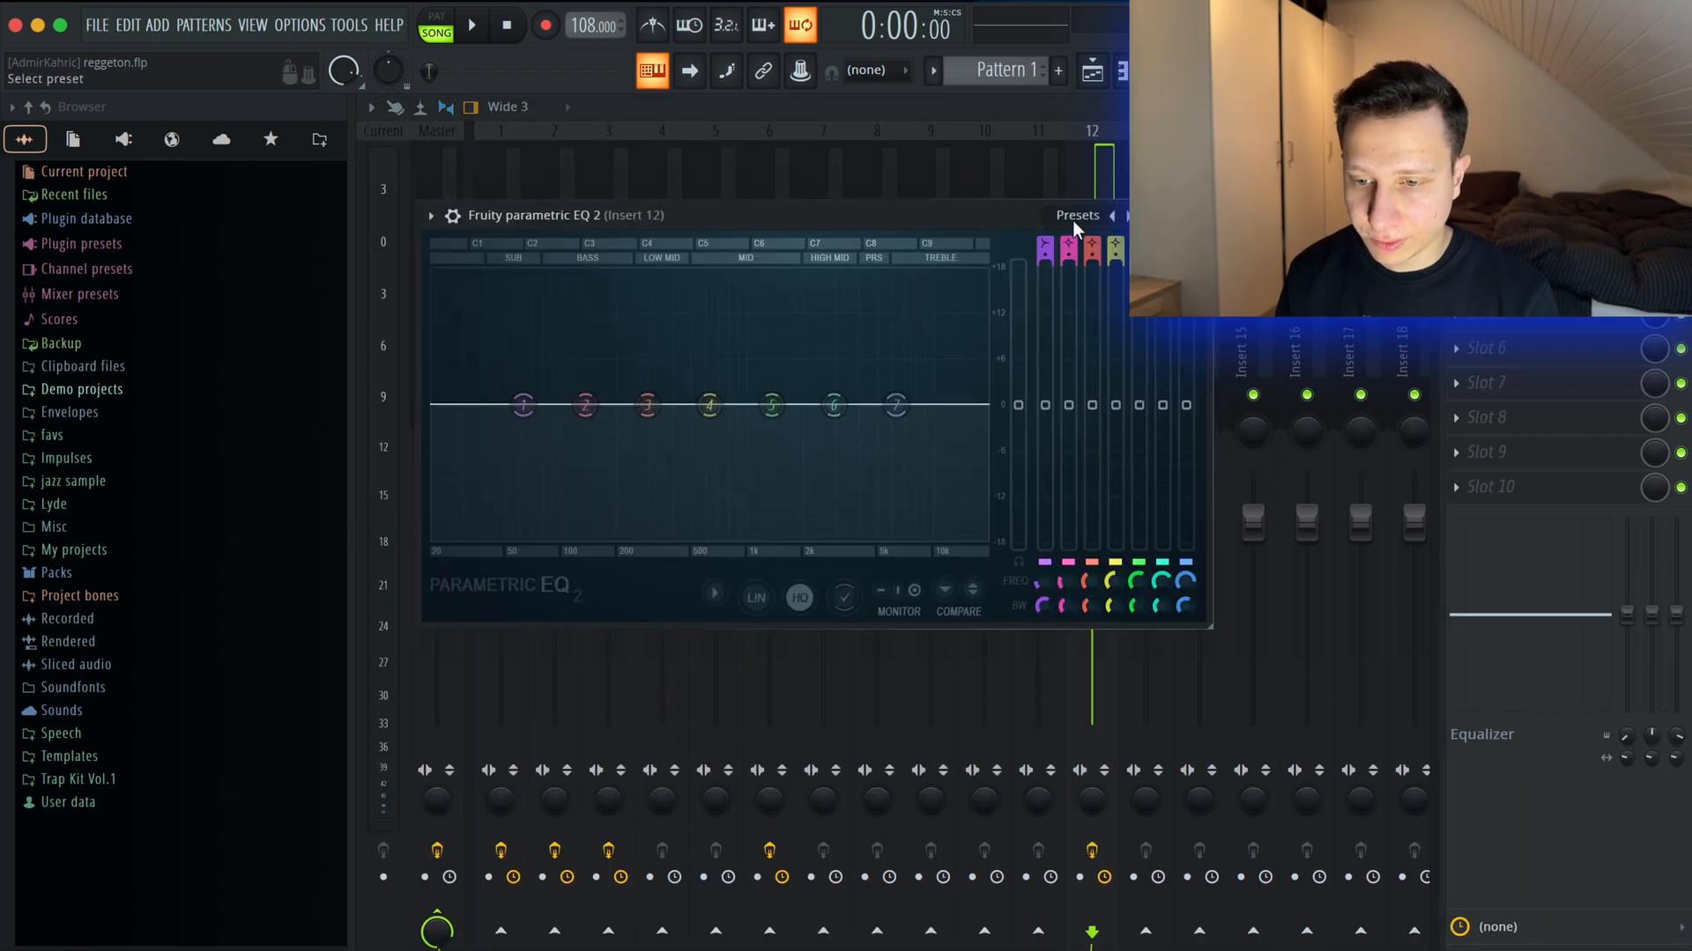
{"action": "left_click", "coordinate": [1087, 218]}
{"action": "left_click", "coordinate": [1128, 448]}
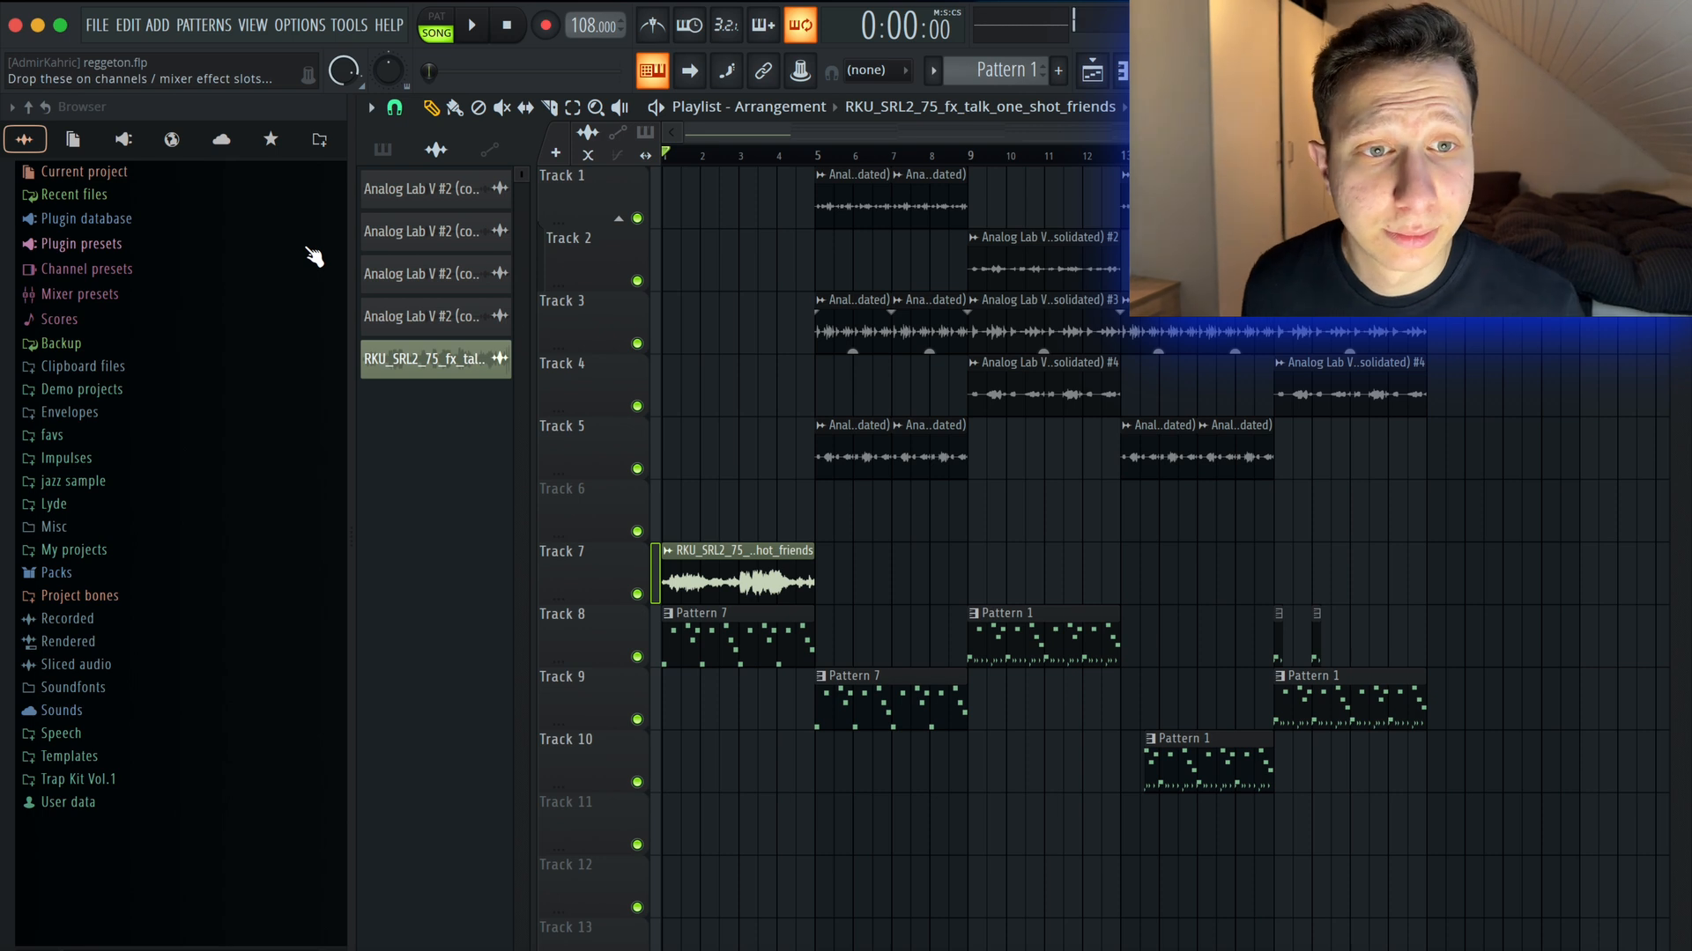
Play through the arrangement and trim the start of the Pattern 1 clip on Track 9 from bar 17 to about mid-bar 18.
{"action": "key", "text": "space"}
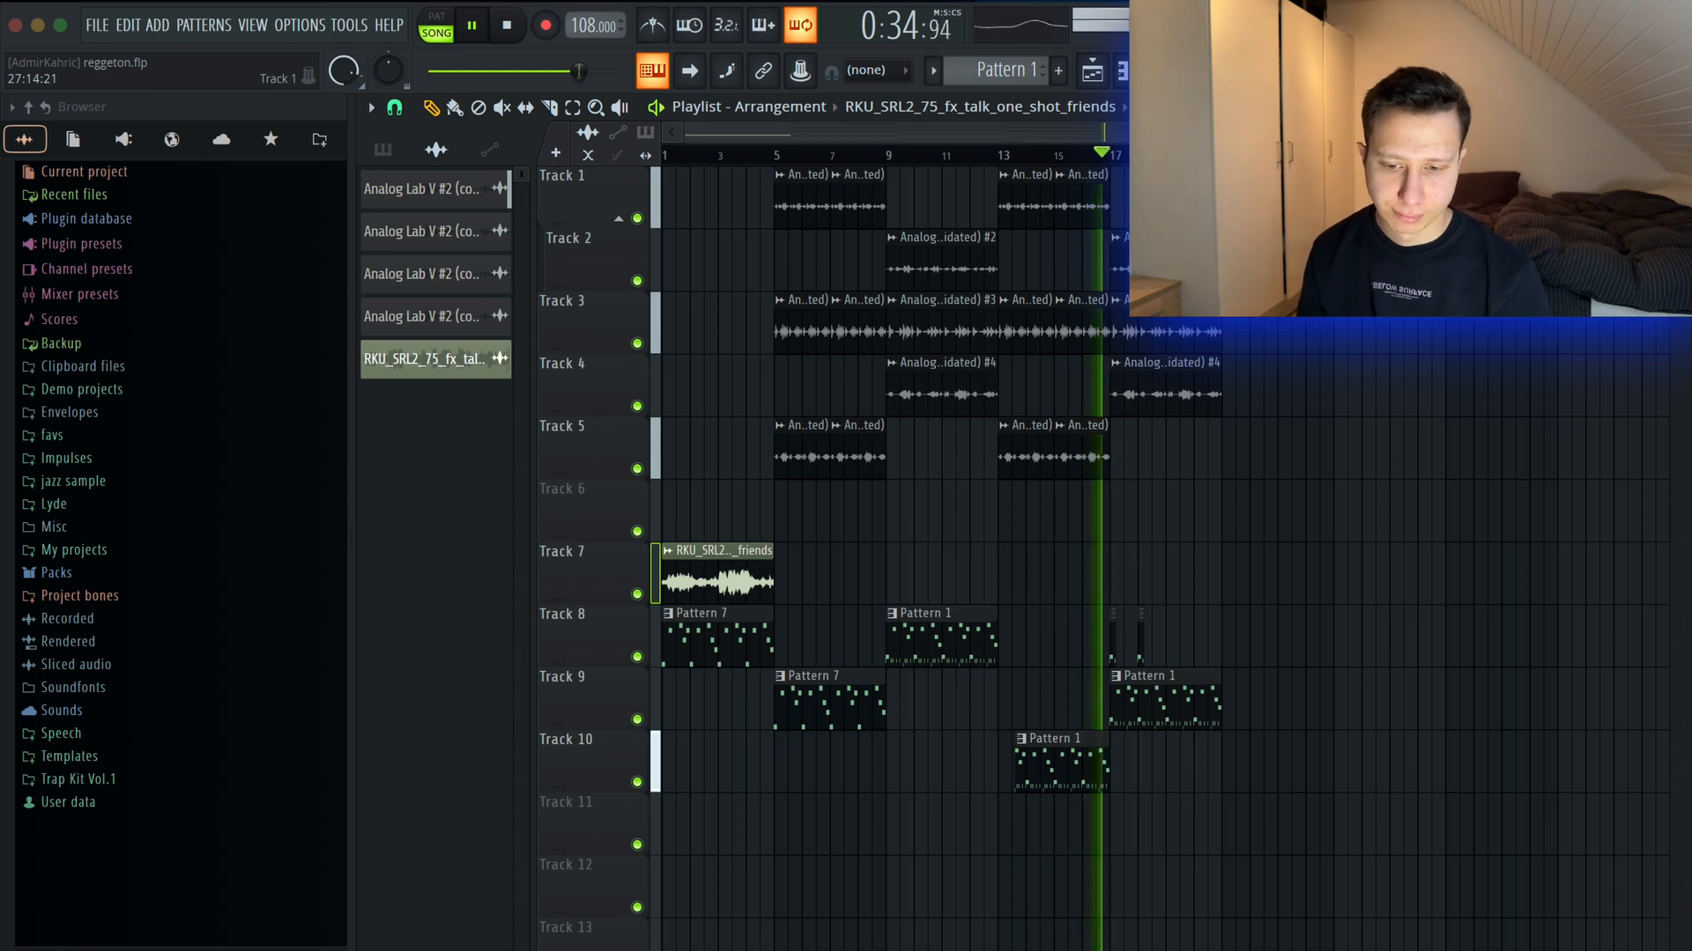
{"action": "left_click_drag", "start_coordinate": [1115, 713], "coordinate": [1143, 713]}
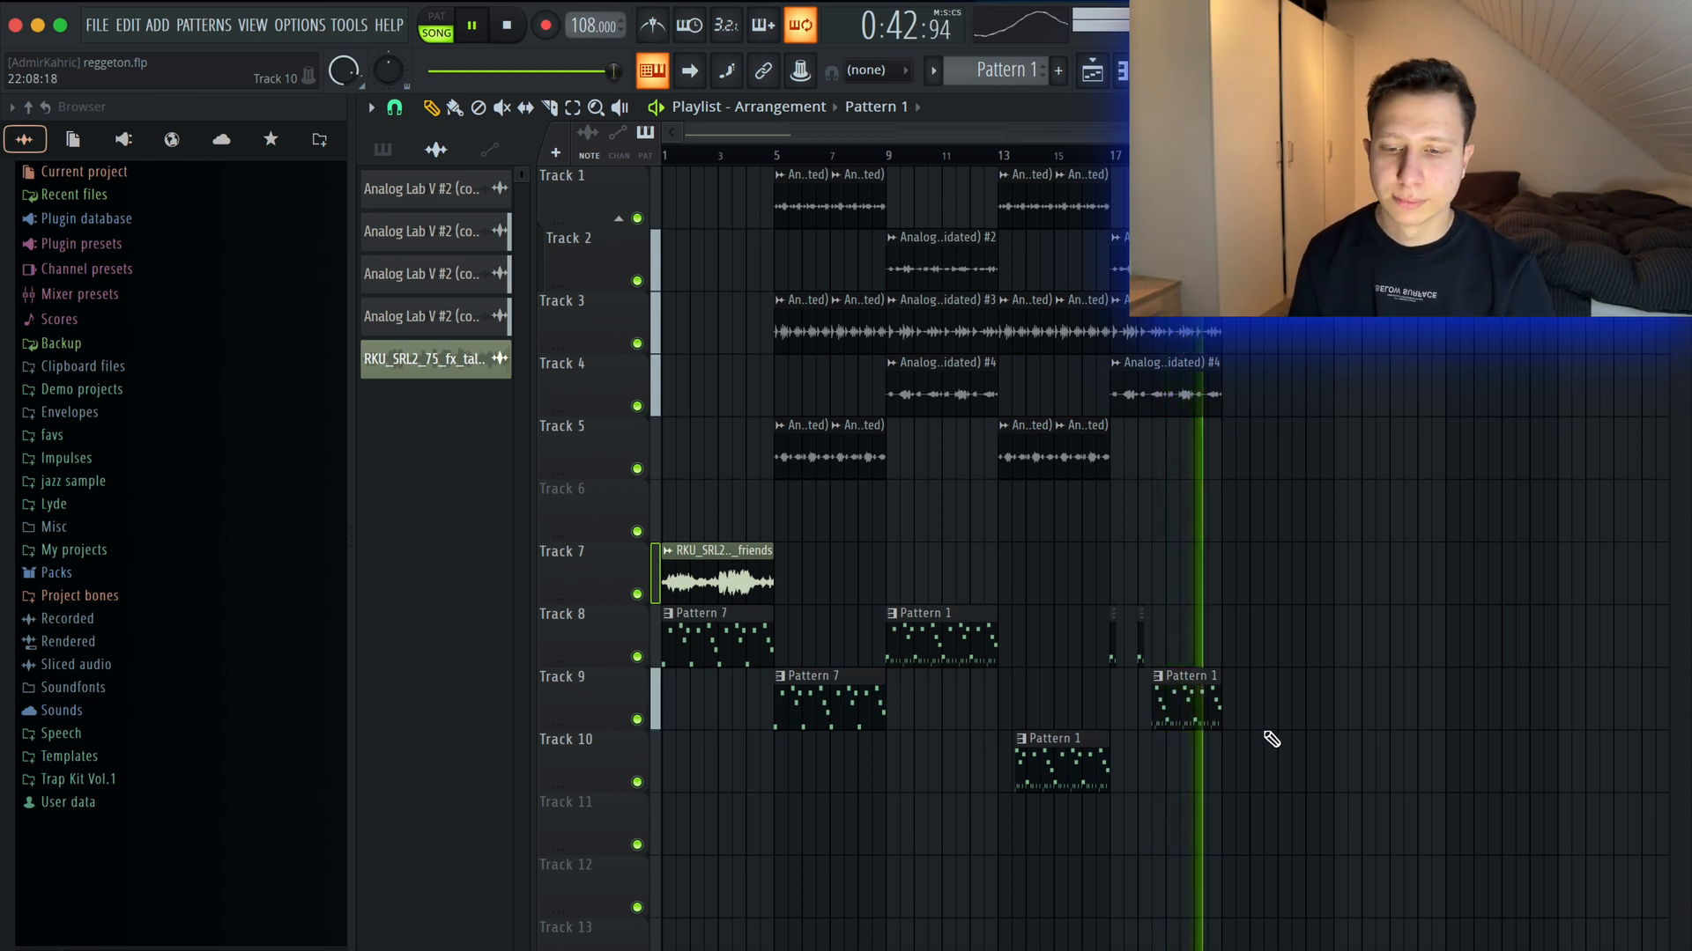
{"action": "key", "text": "space"}
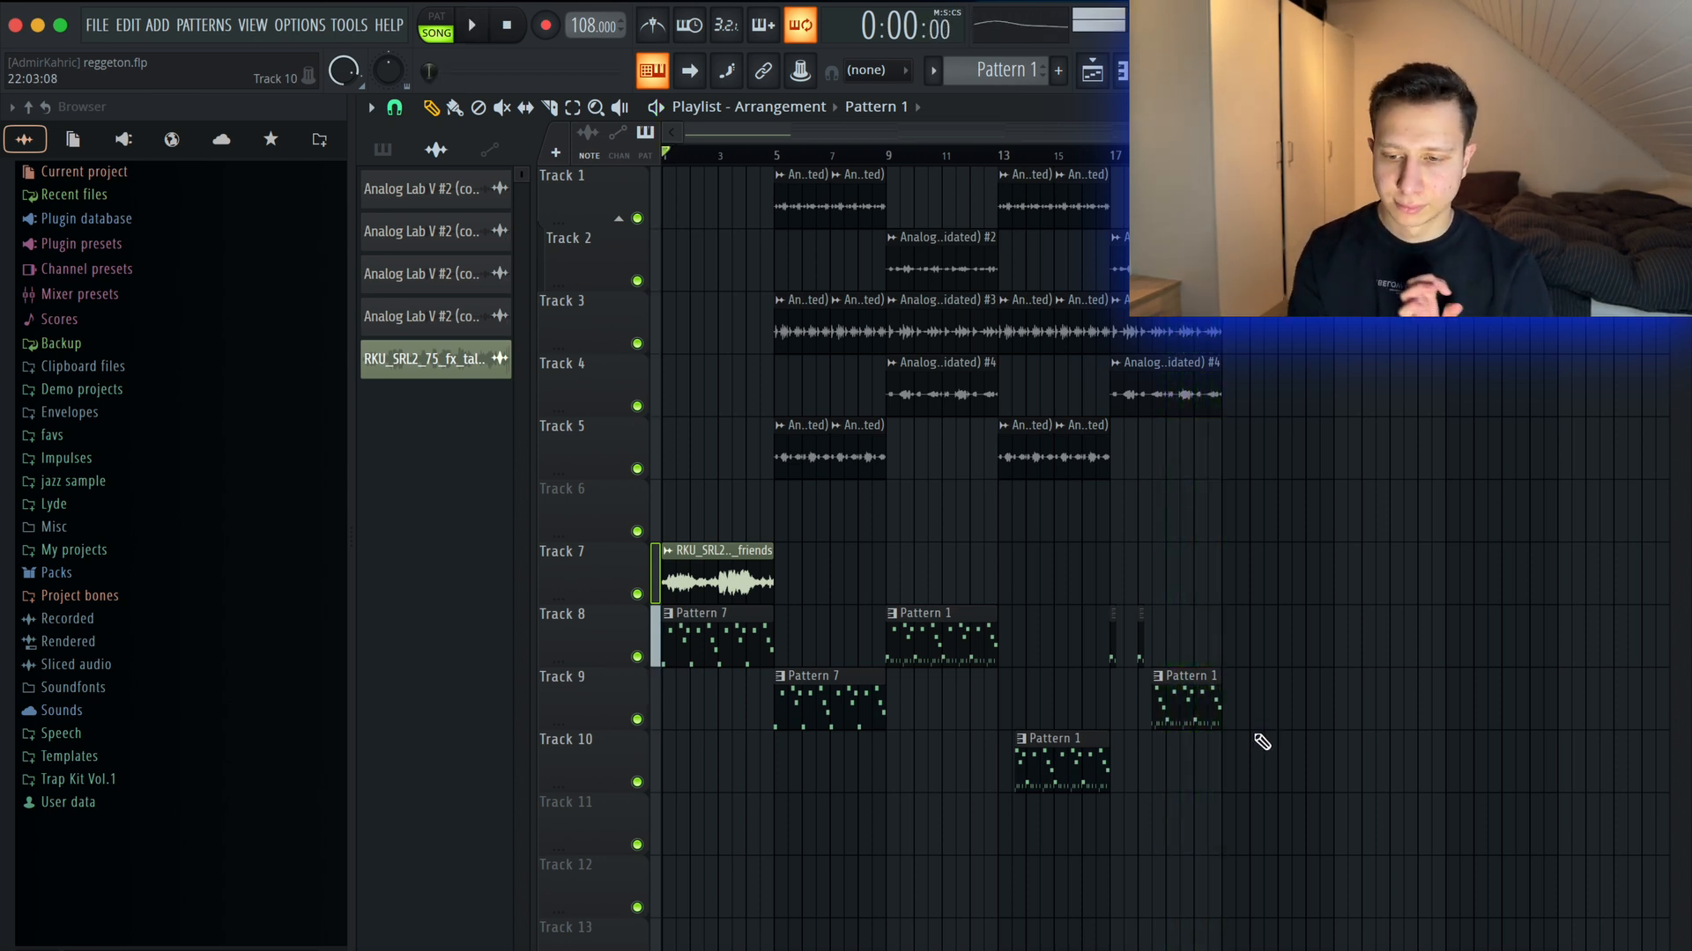